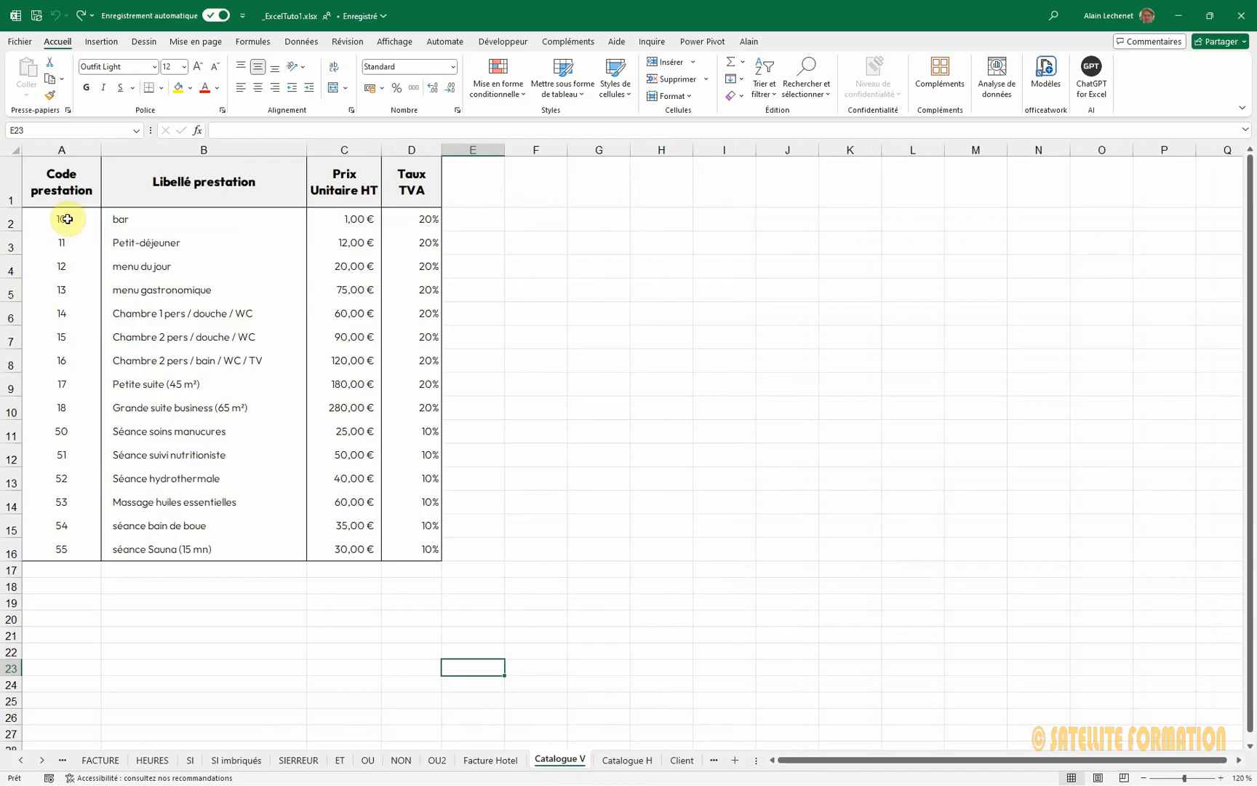
# Step: Examine the first Catalogue V entry across its service code, label, unit price and VAT rate columns
pyautogui.click(67, 219)
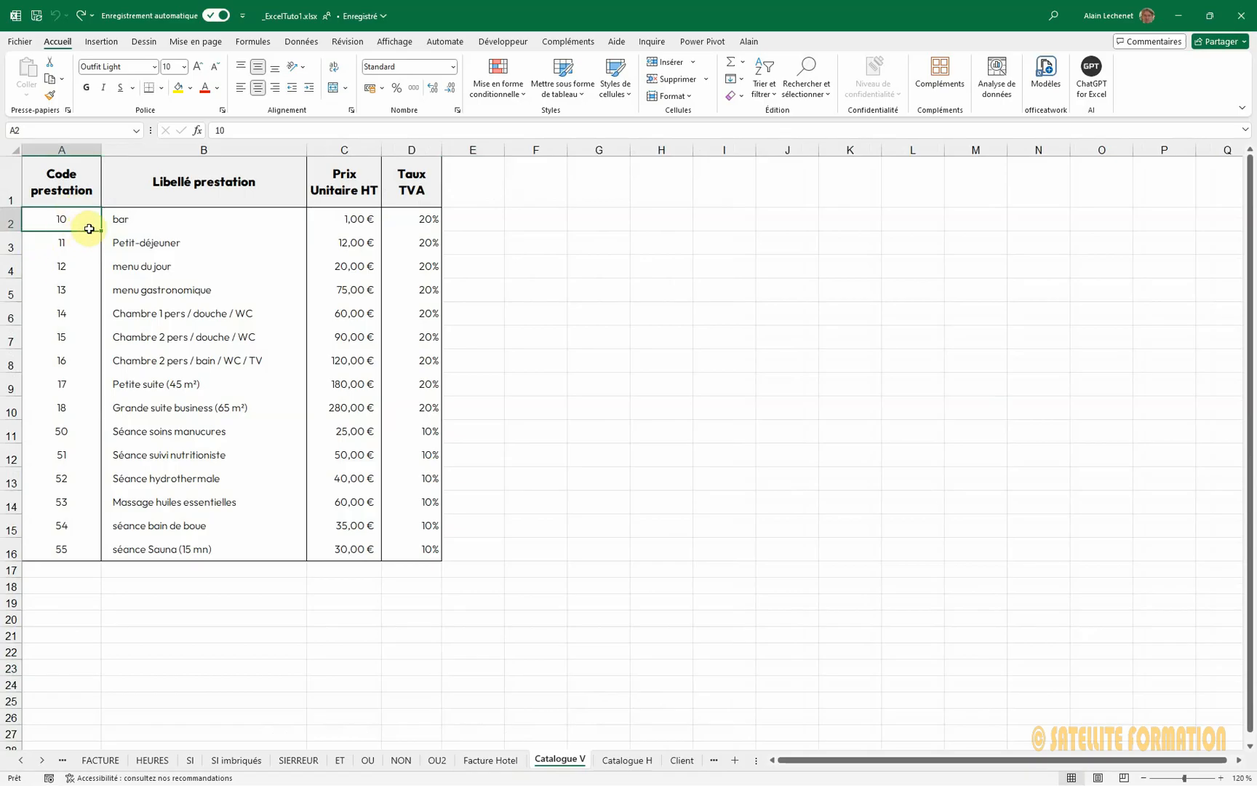
pyautogui.click(146, 219)
pyautogui.click(331, 219)
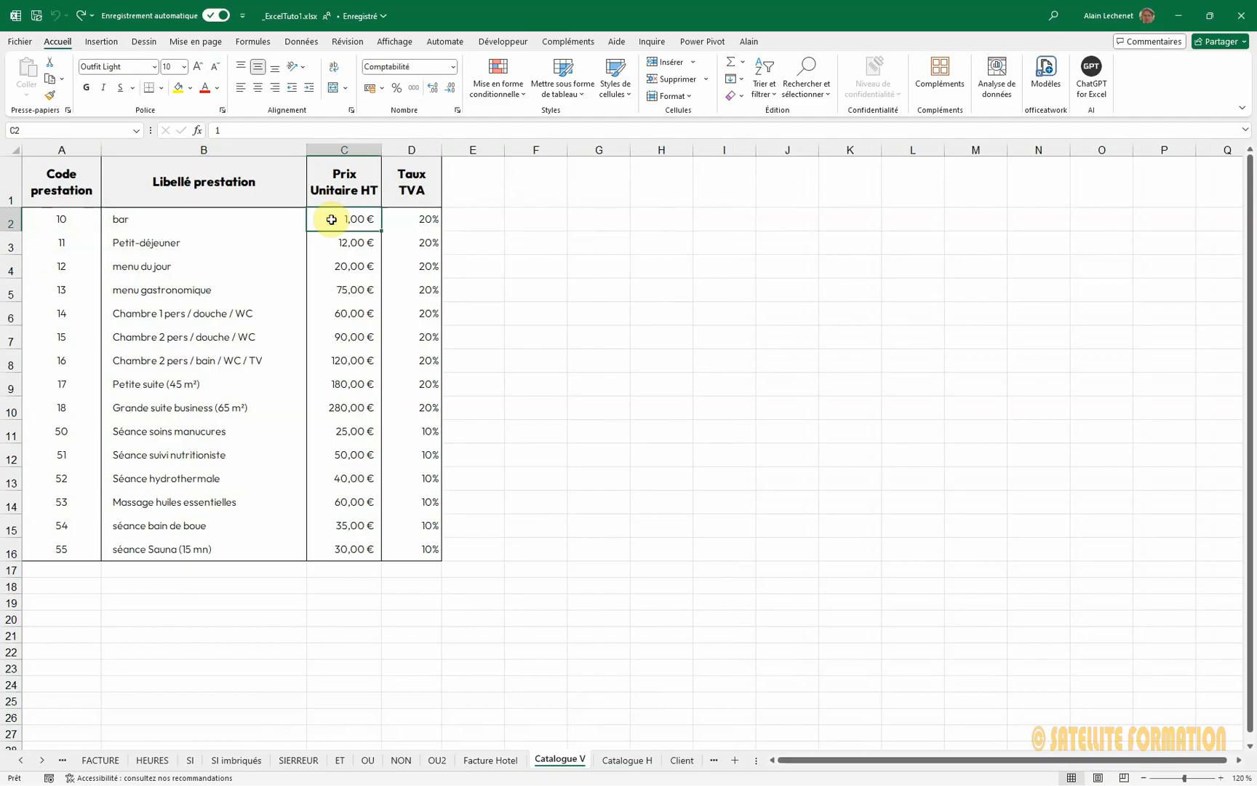
pyautogui.click(418, 217)
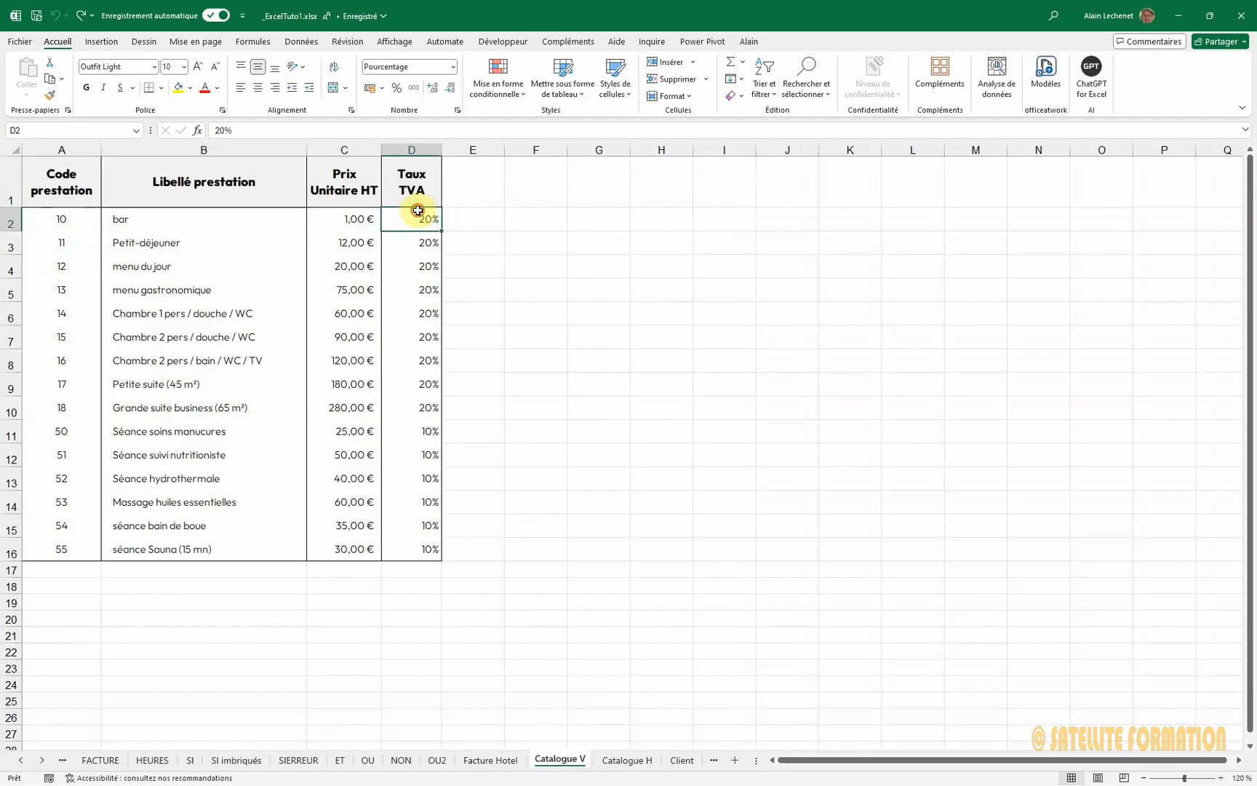
pyautogui.click(626, 242)
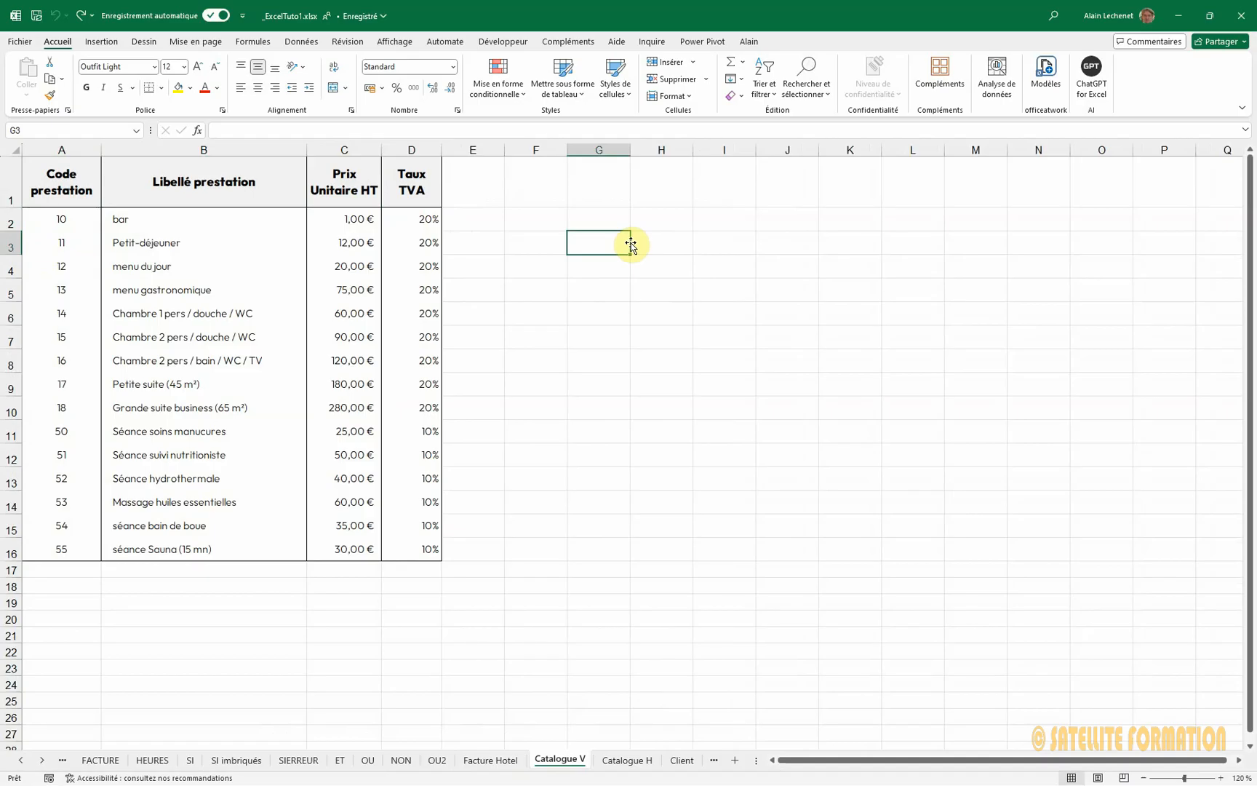
pyautogui.click(66, 219)
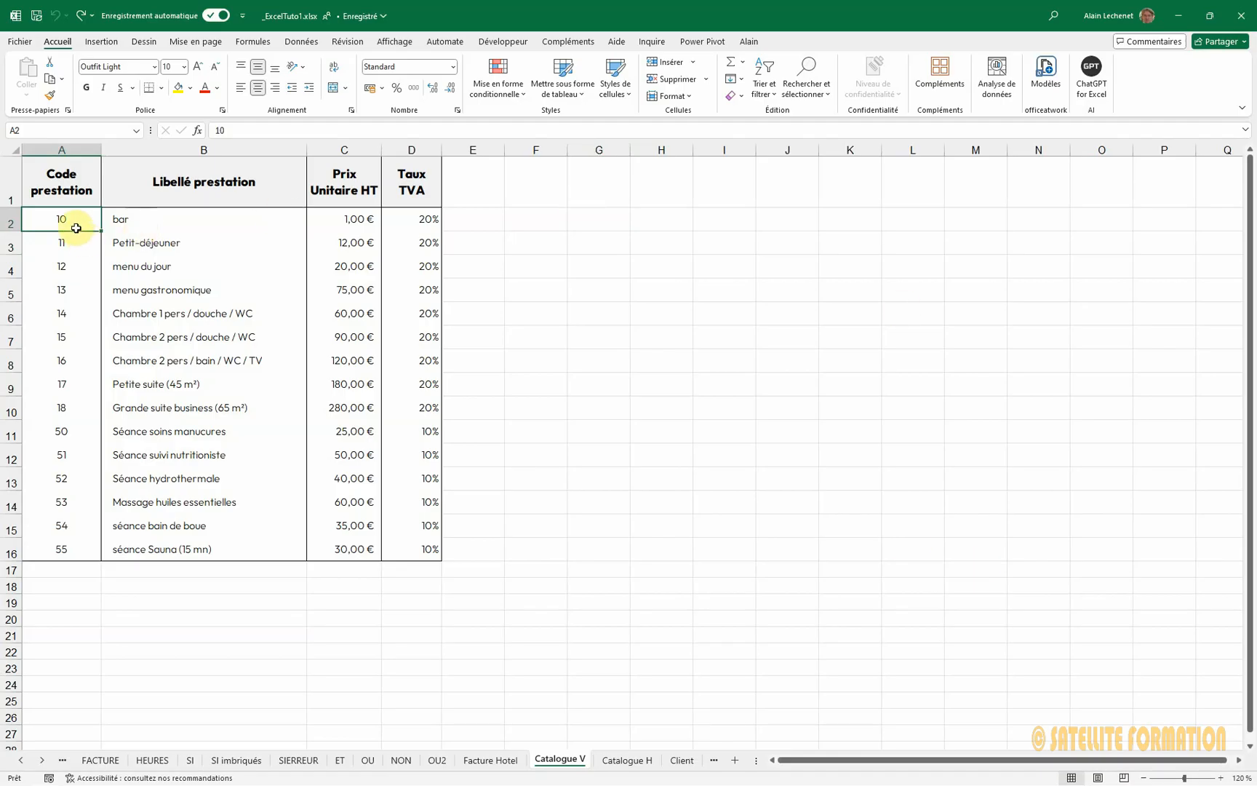
pyautogui.click(139, 216)
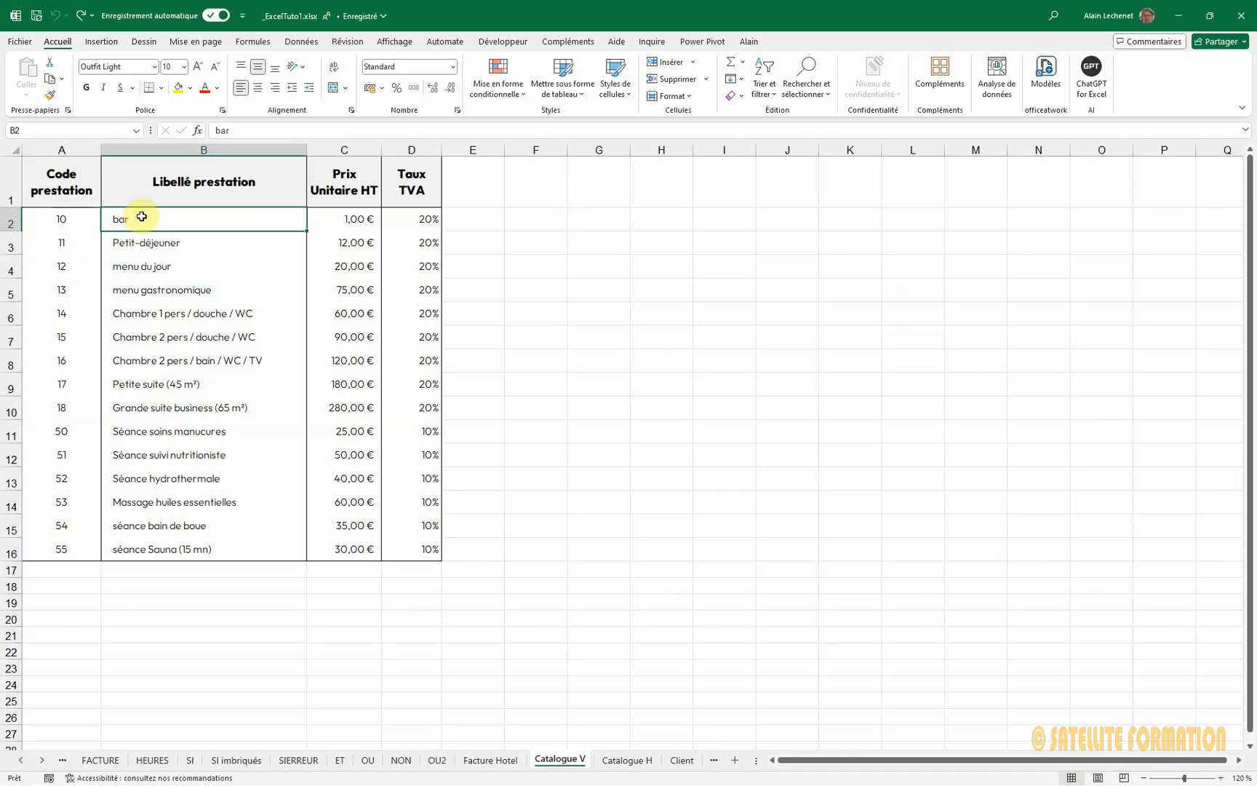
pyautogui.click(323, 217)
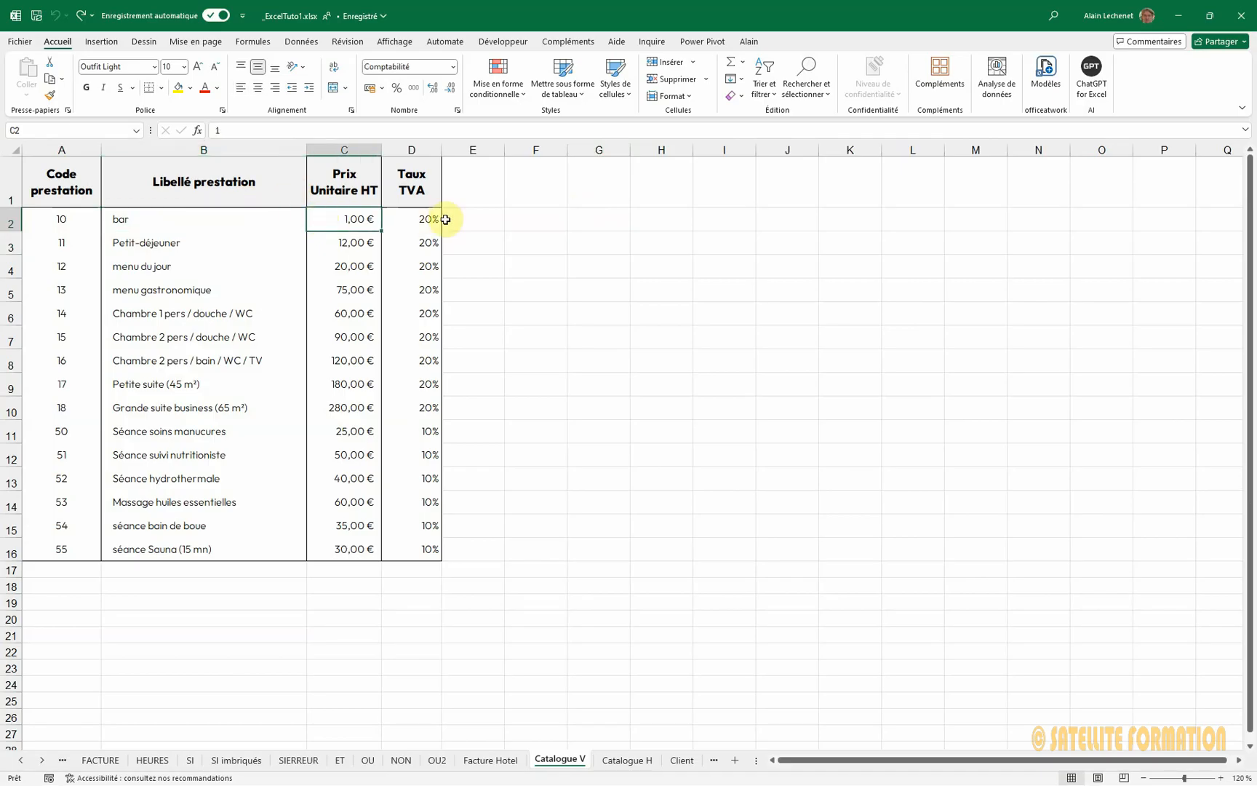
pyautogui.click(393, 218)
pyautogui.click(589, 279)
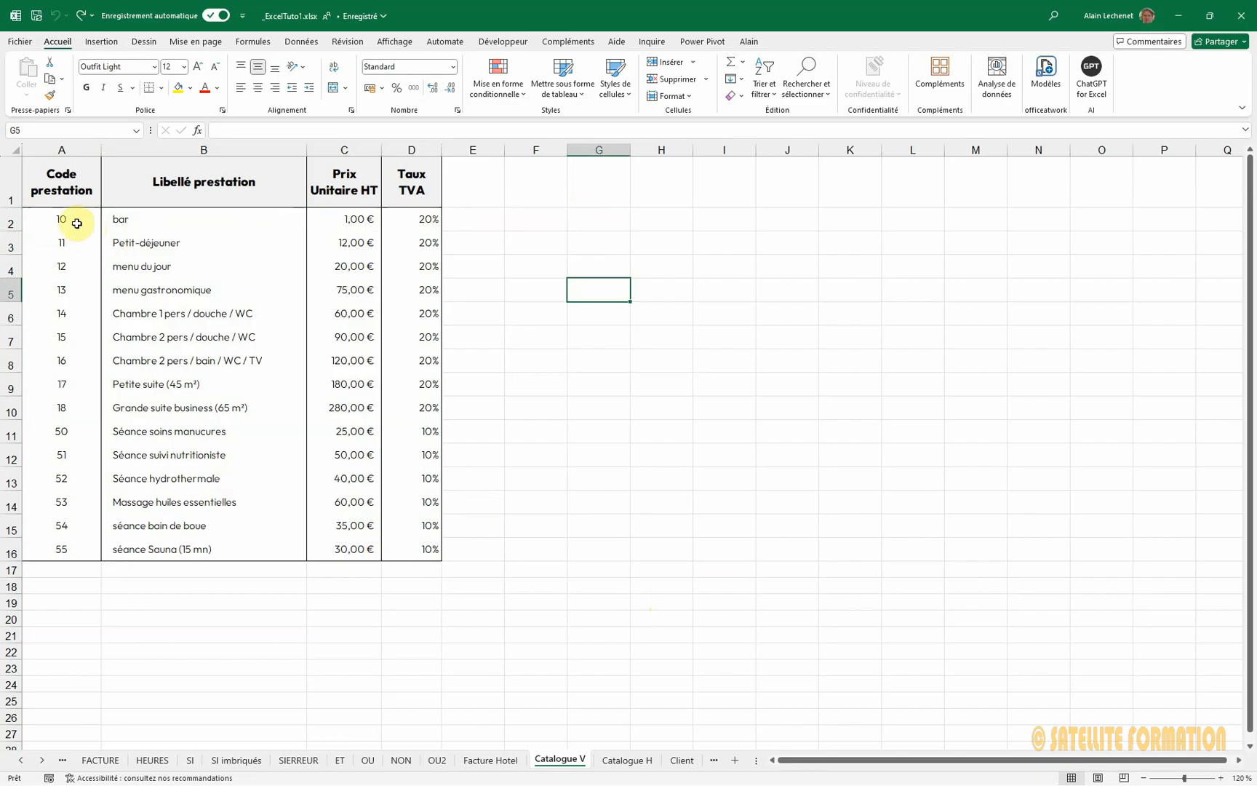
# Step: Fill the catalogue data range A2:D16 with yellow, leaving out the header row
pyautogui.moveTo(75, 223); pyautogui.dragTo(429, 549)
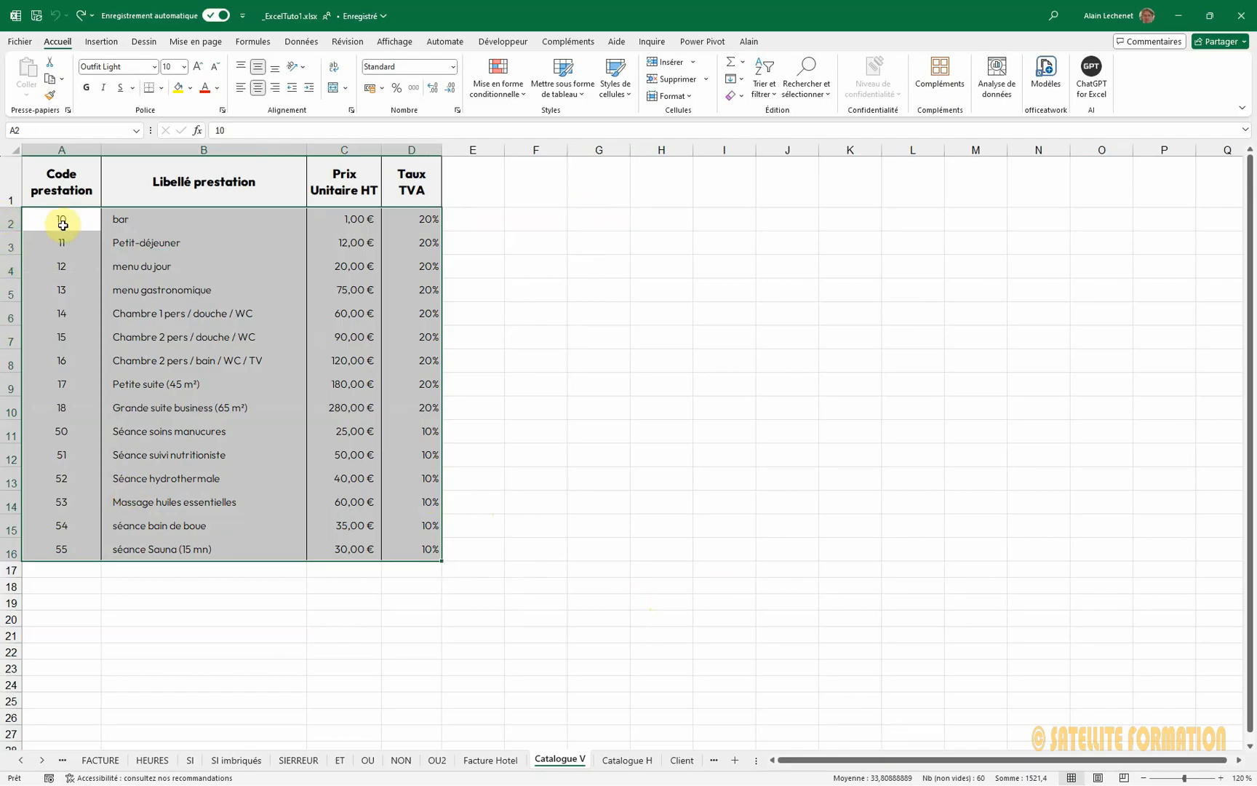
pyautogui.click(176, 89)
pyautogui.click(572, 440)
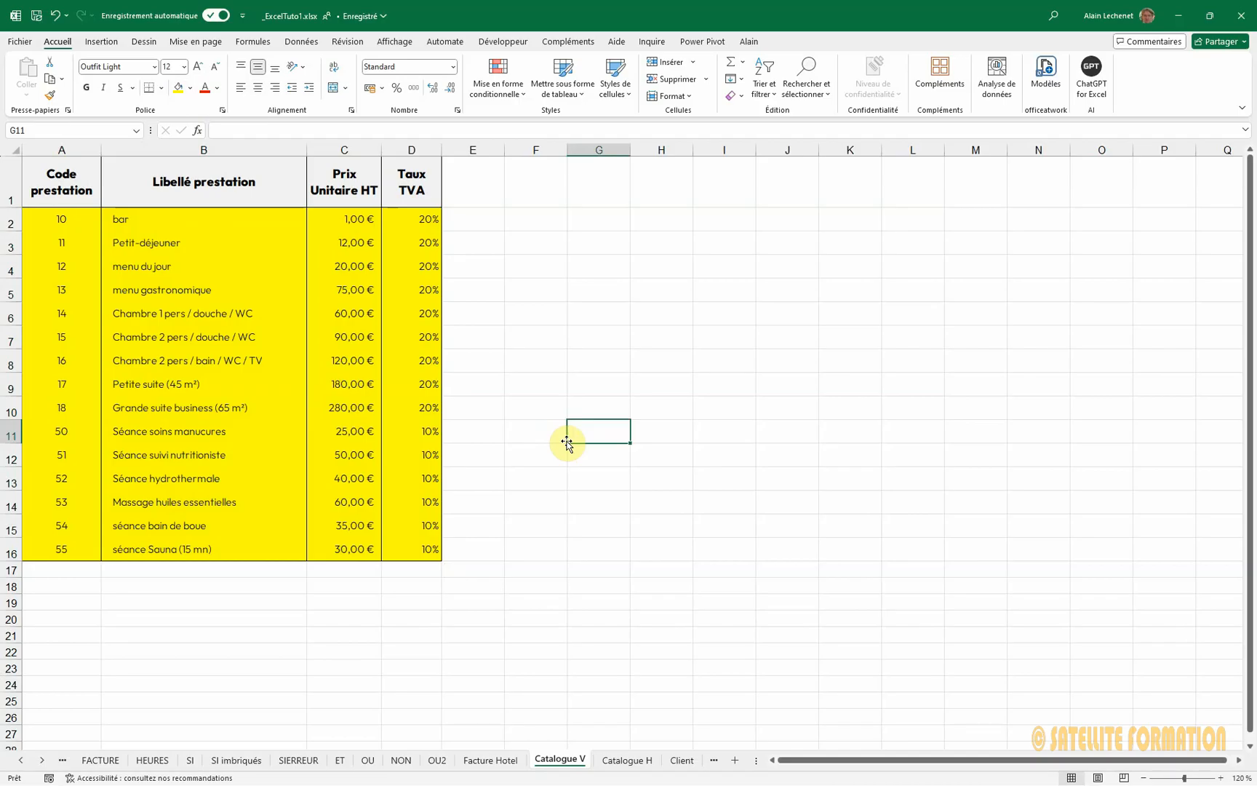
pyautogui.click(73, 182)
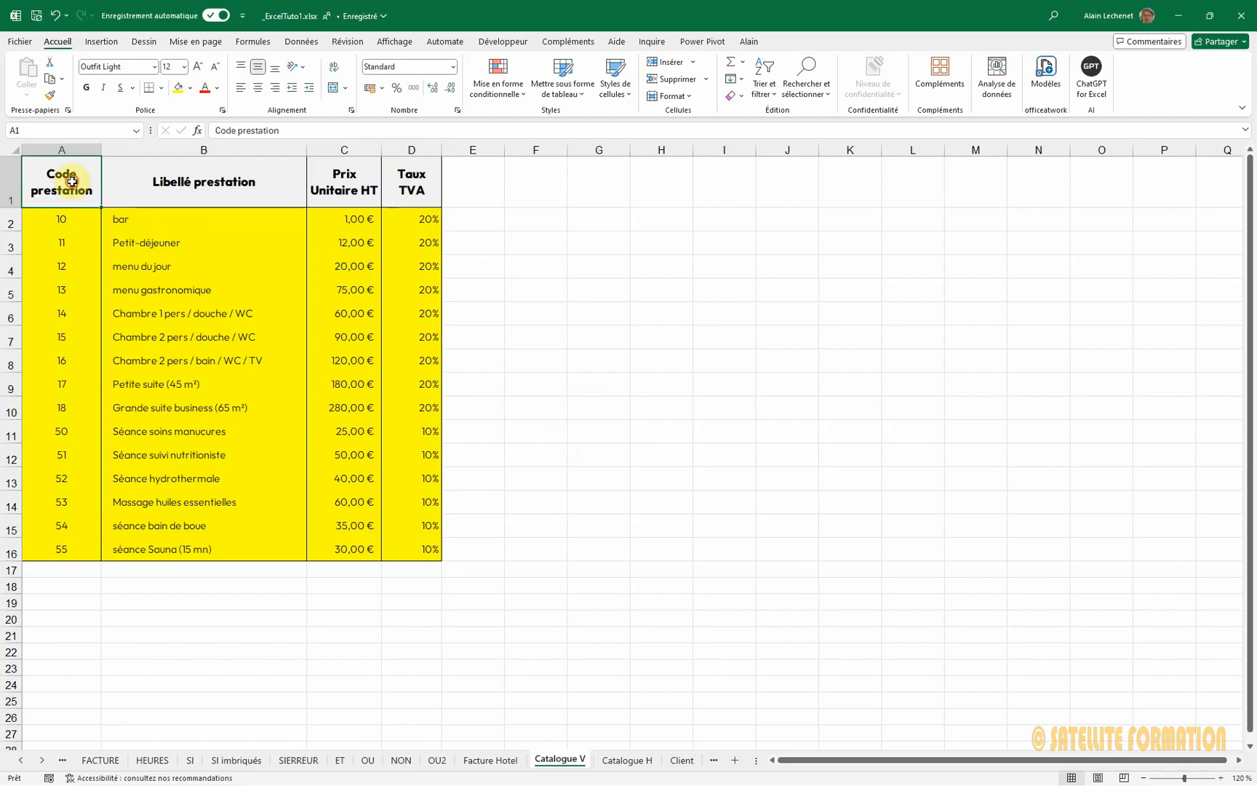
pyautogui.moveTo(72, 181); pyautogui.dragTo(428, 175)
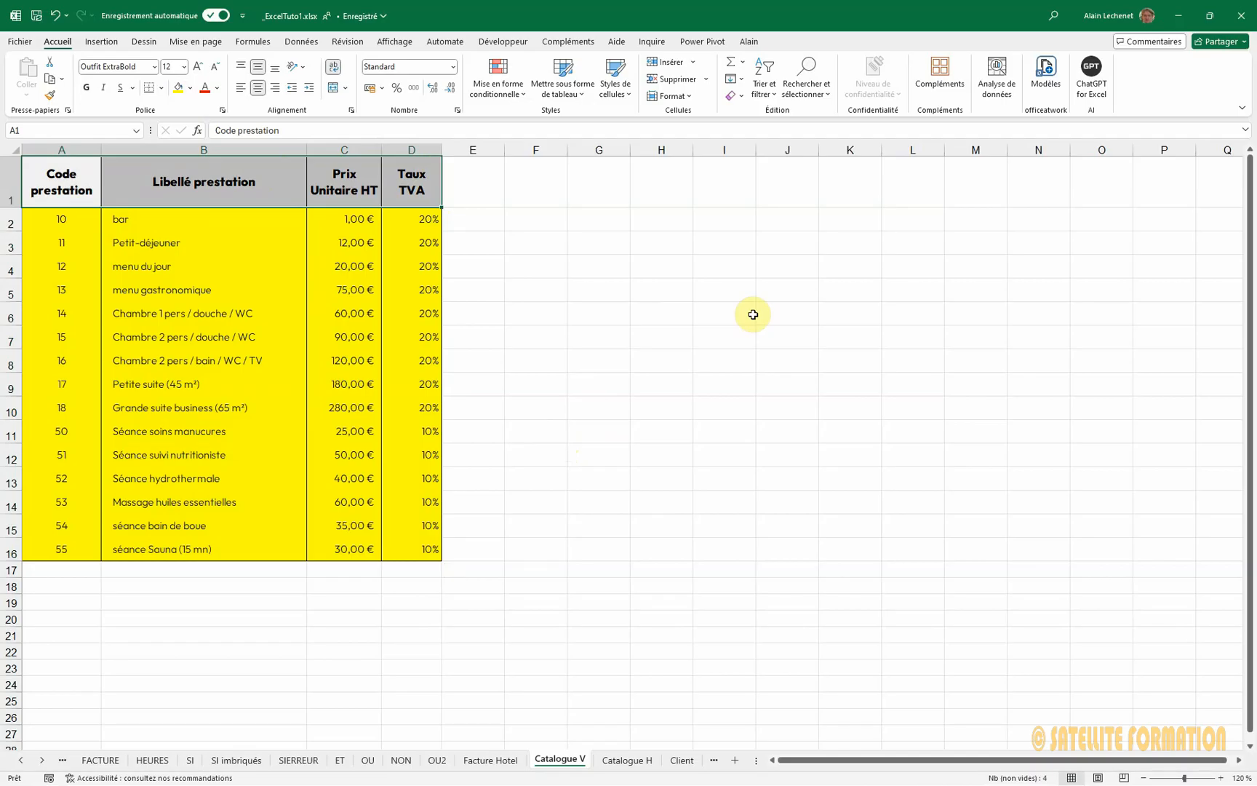
pyautogui.click(824, 269)
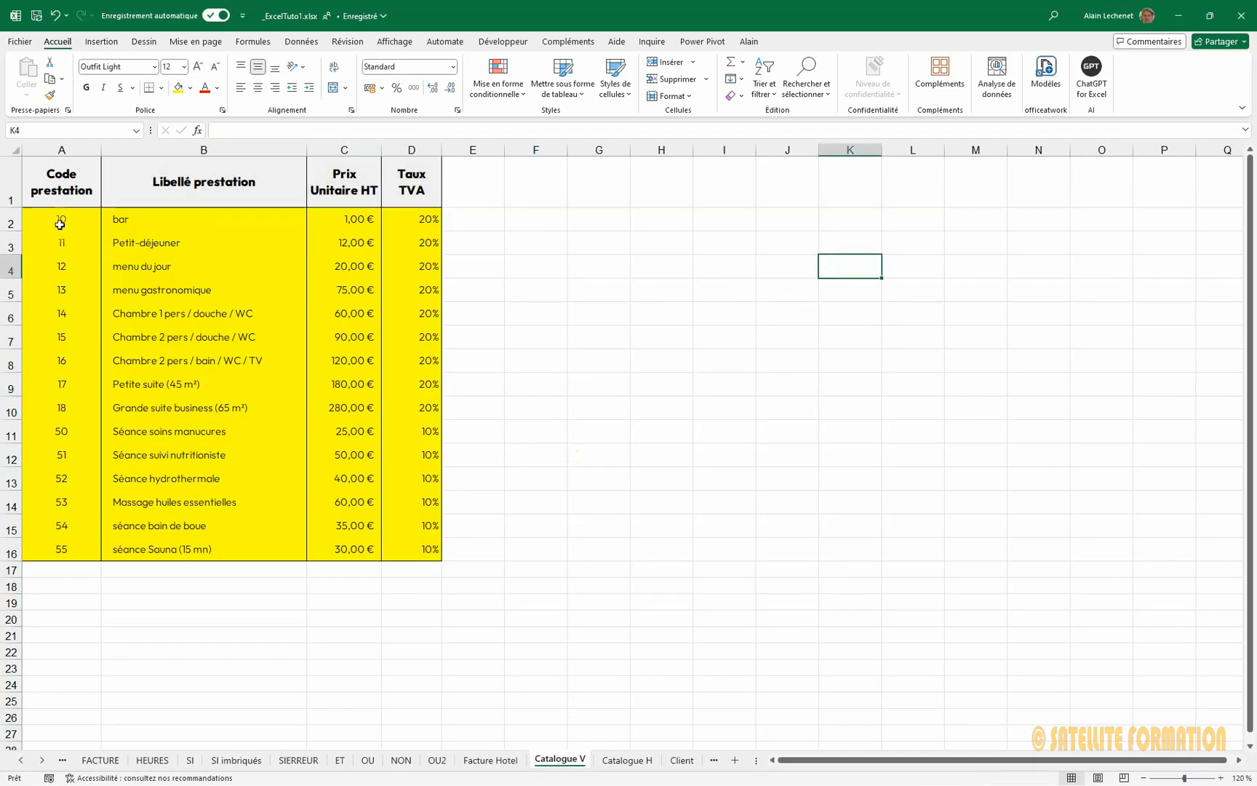
pyautogui.moveTo(60, 220); pyautogui.dragTo(429, 549)
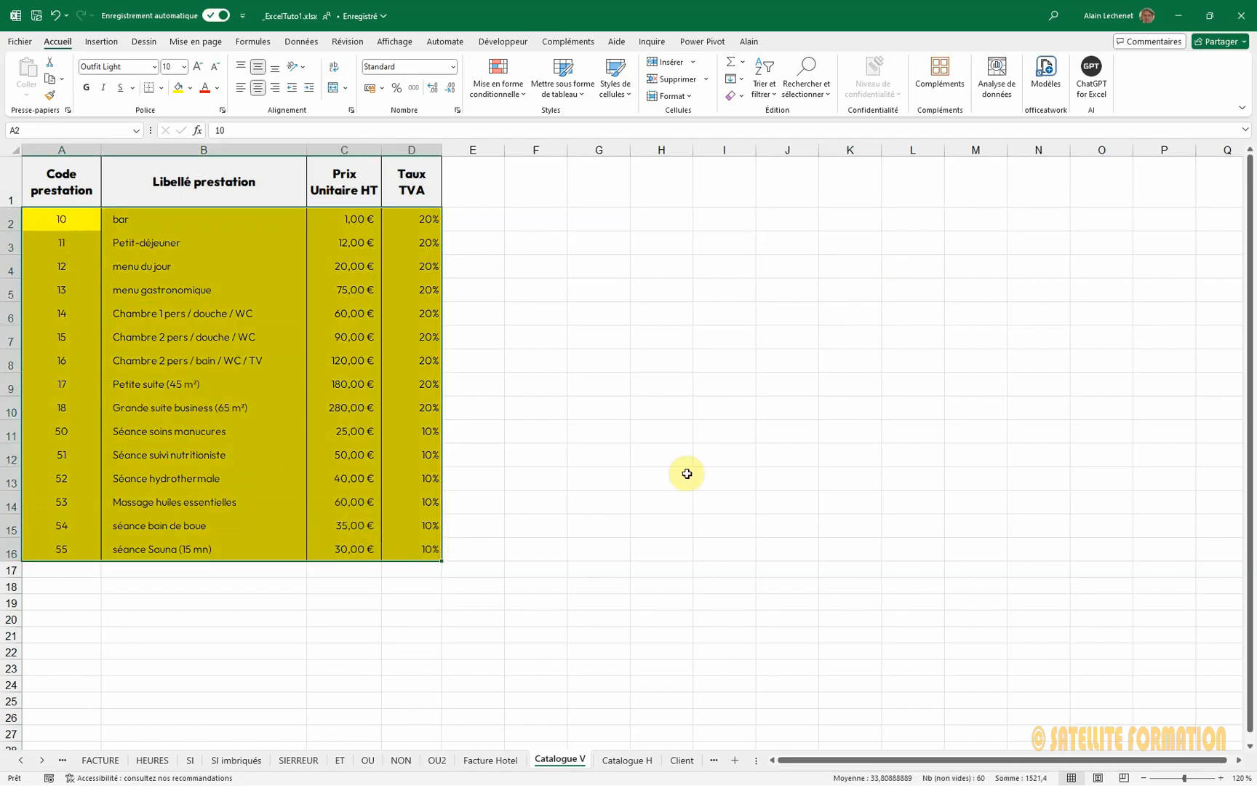
pyautogui.click(687, 473)
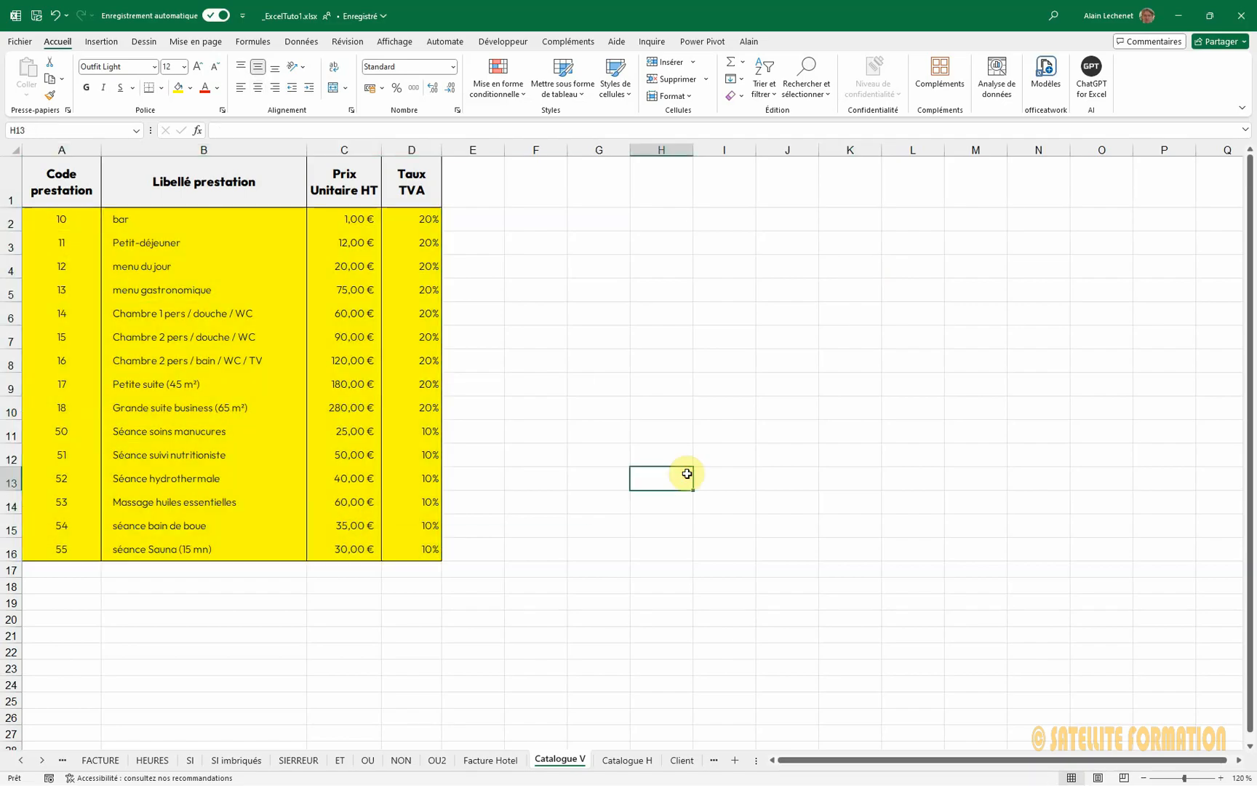
# Step: On the Facture Hotel sheet, start a RECHERCHEV formula in B3 with A3 as the lookup value
pyautogui.click(491, 760)
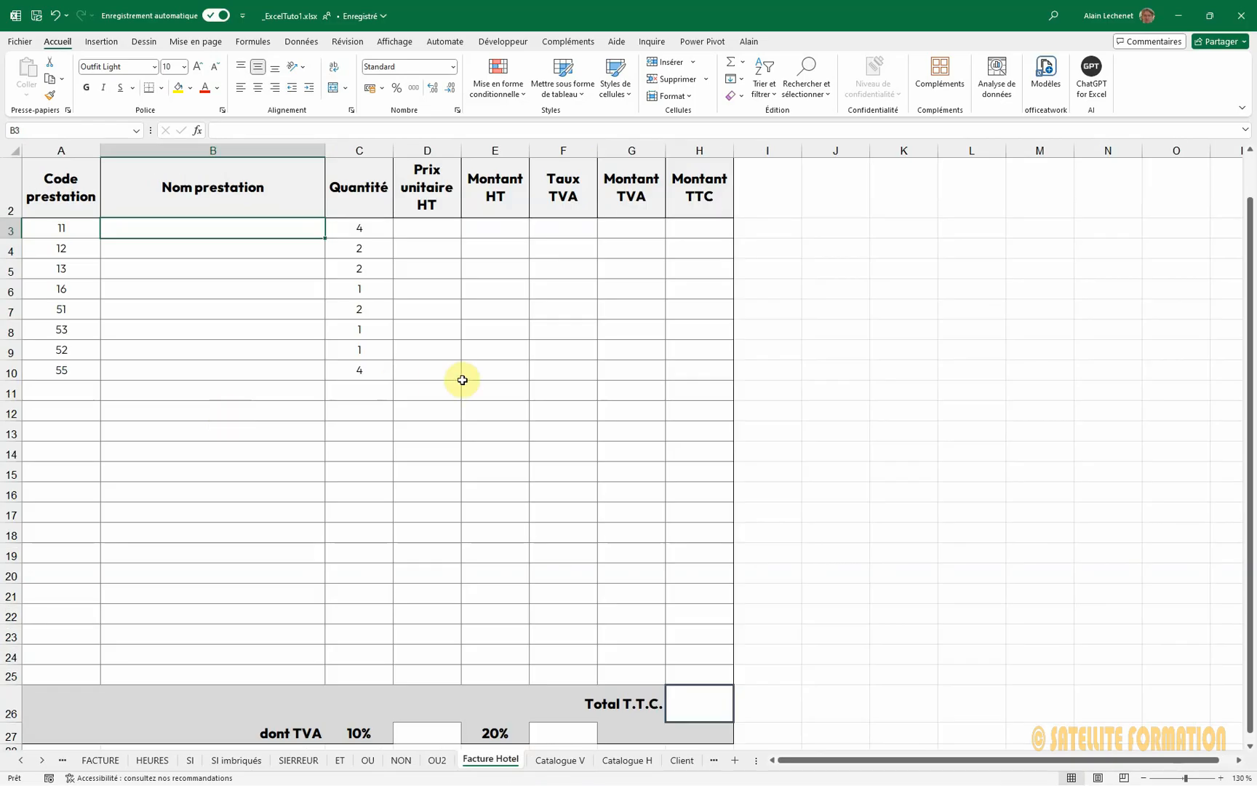
pyautogui.write('=rech')
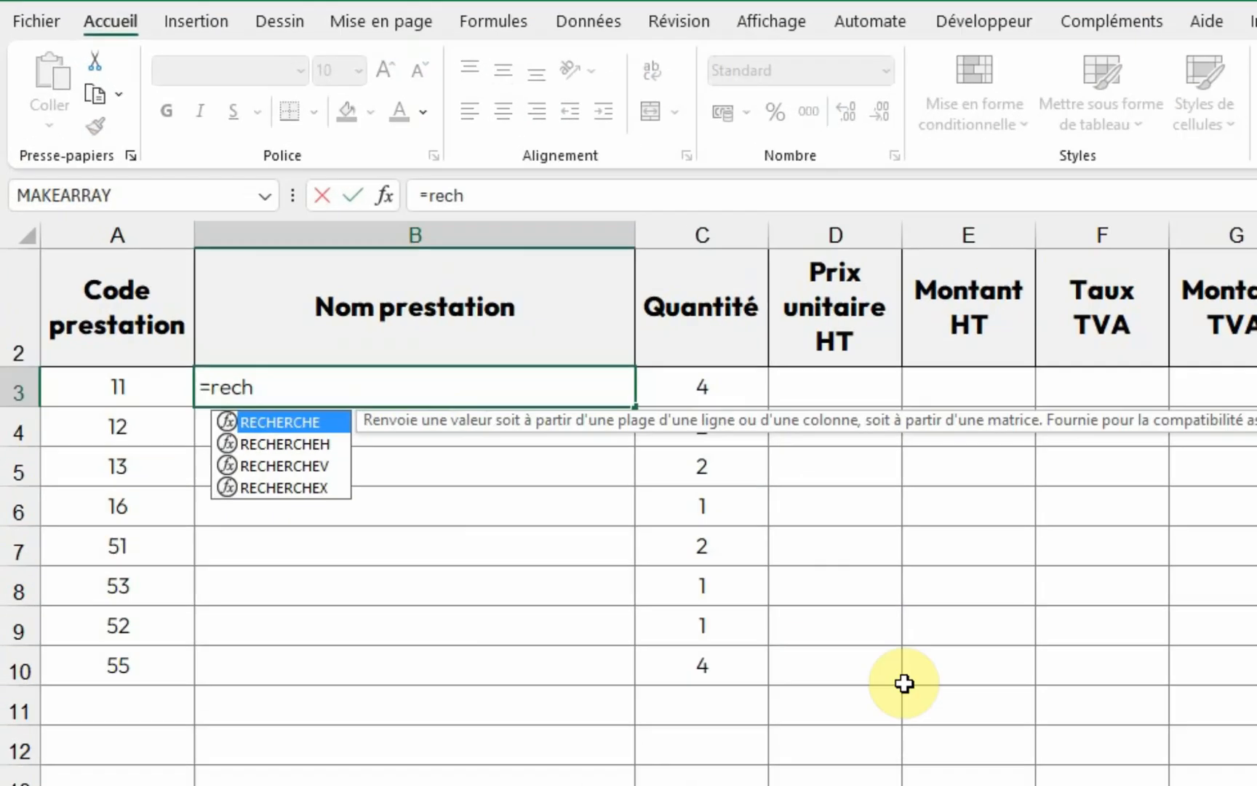
pyautogui.press('Down')
pyautogui.press('Down')
pyautogui.press('Tab')
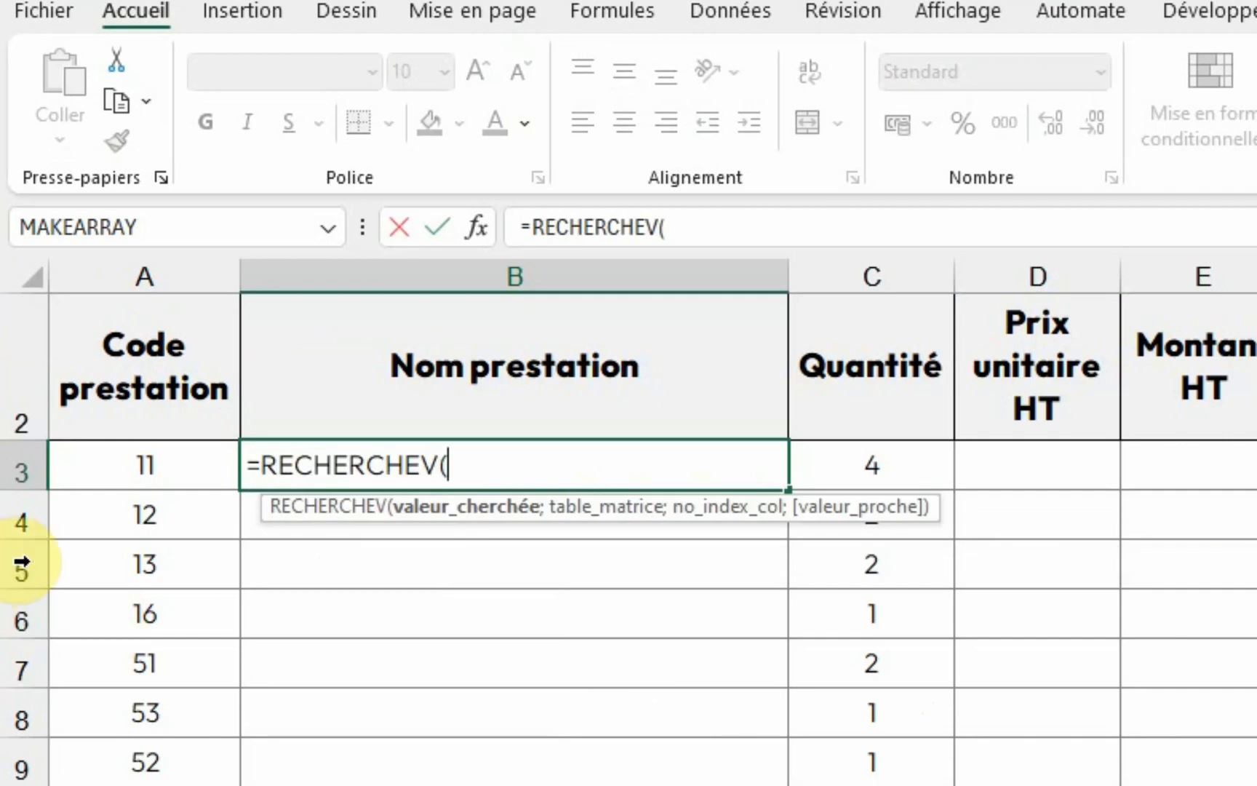
pyautogui.click(170, 469)
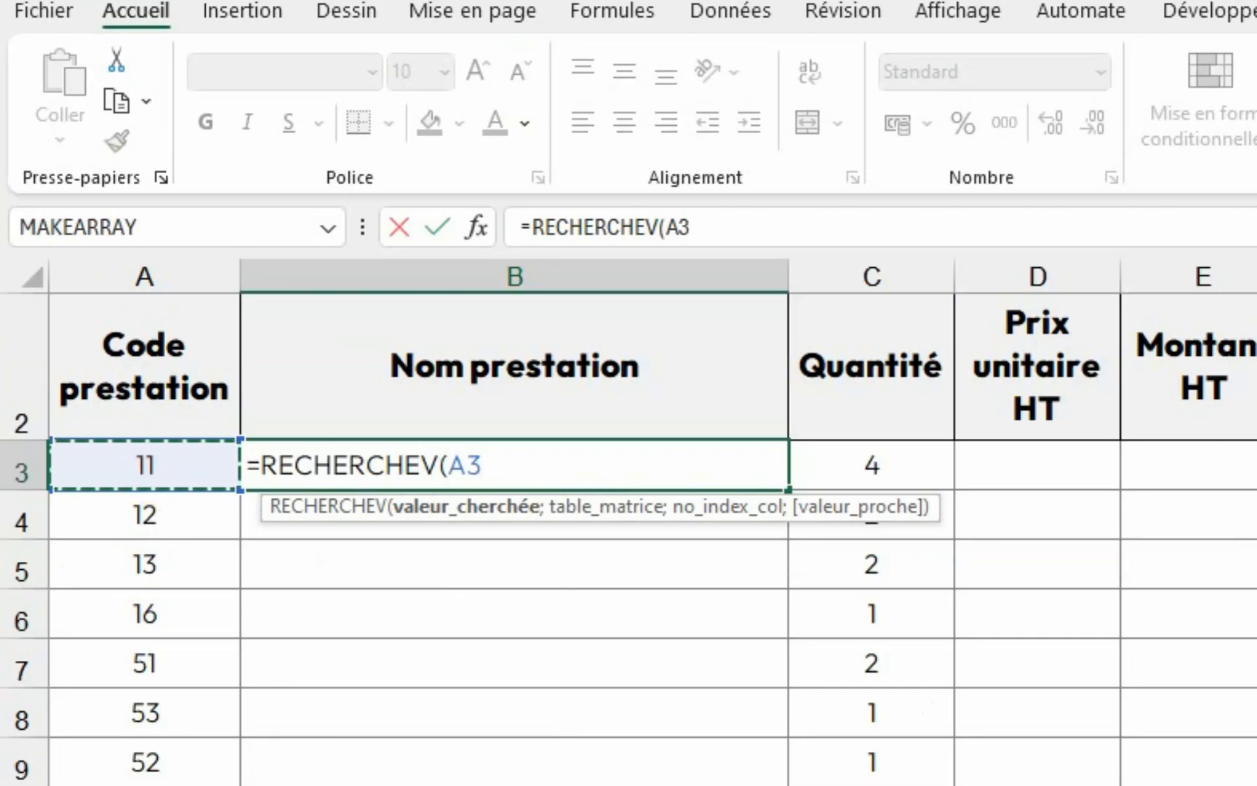
pyautogui.write(';')
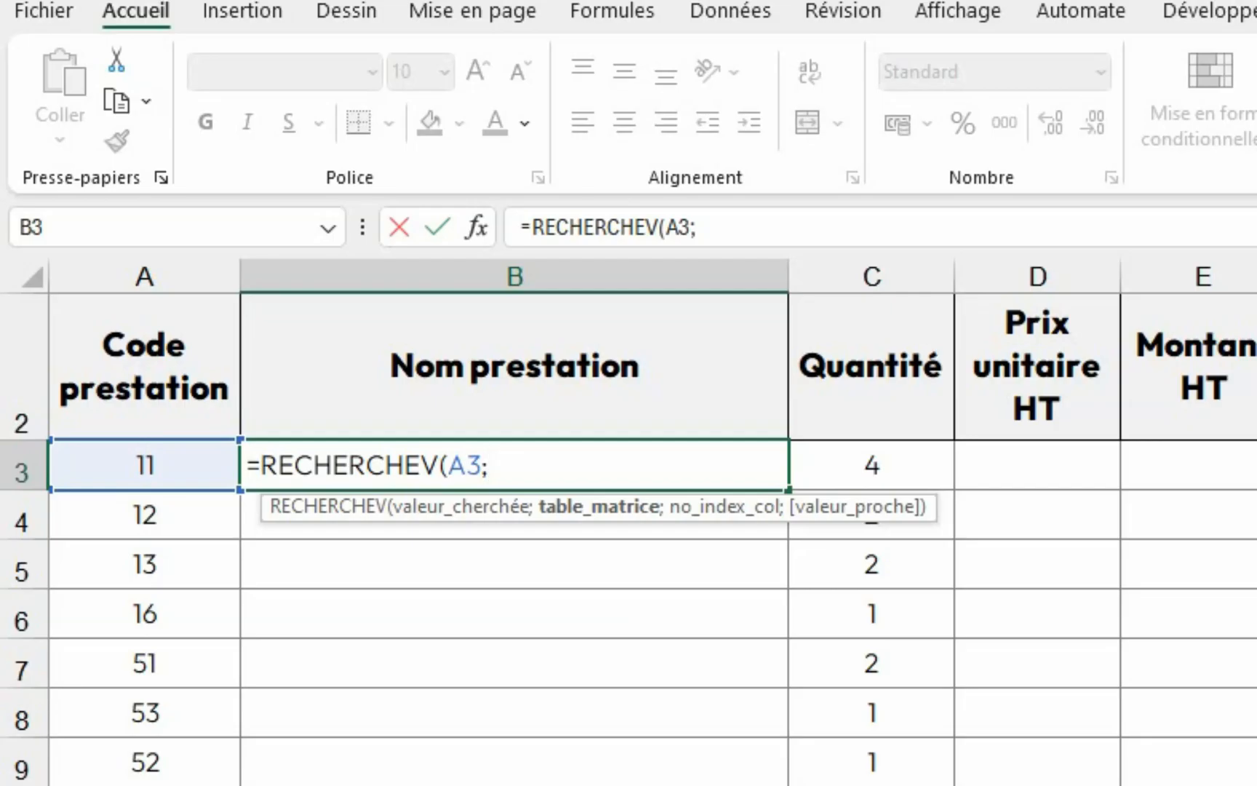
# Step: Set the formula's table_matrice argument to the yellow Catalogue V range as the absolute reference $A$2:$D$16
pyautogui.hotkey('ctrl', 'pagedown')
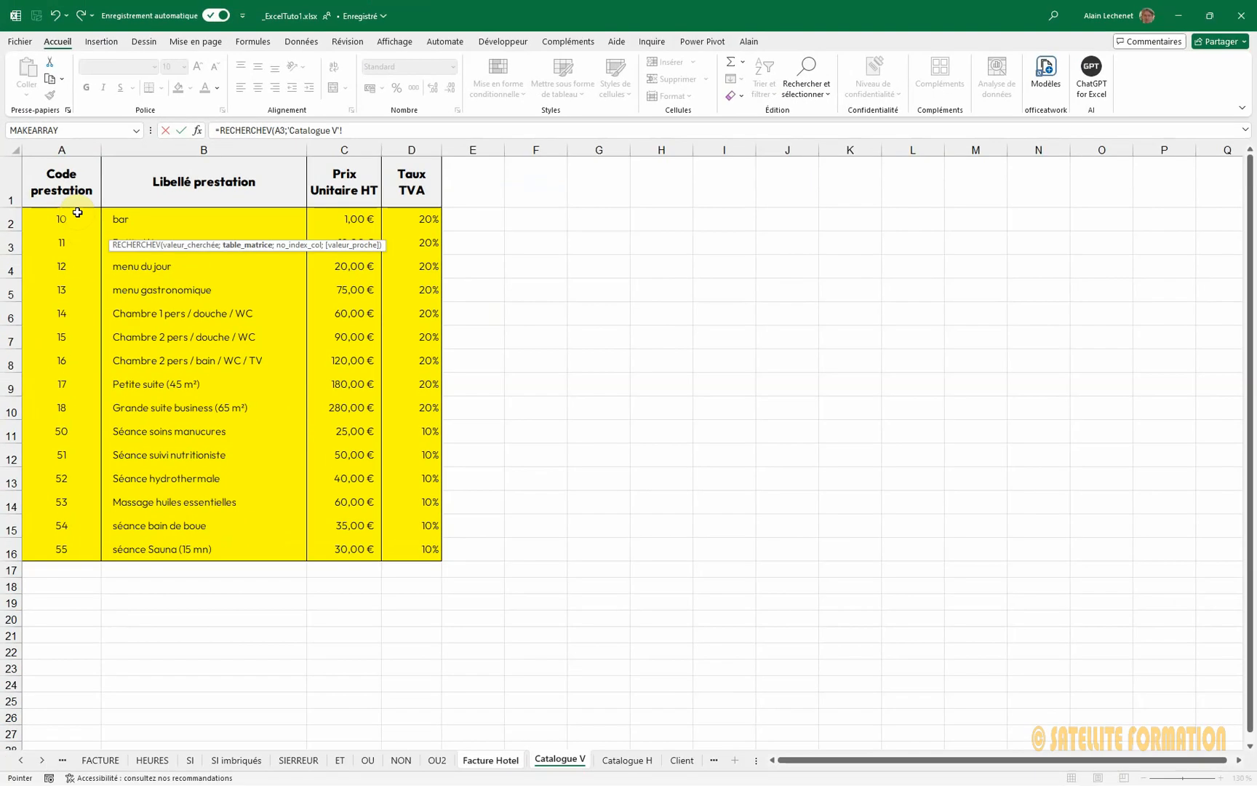
pyautogui.moveTo(124, 321); pyautogui.dragTo(483, 592)
pyautogui.moveTo(294, 384); pyautogui.dragTo(400, 553)
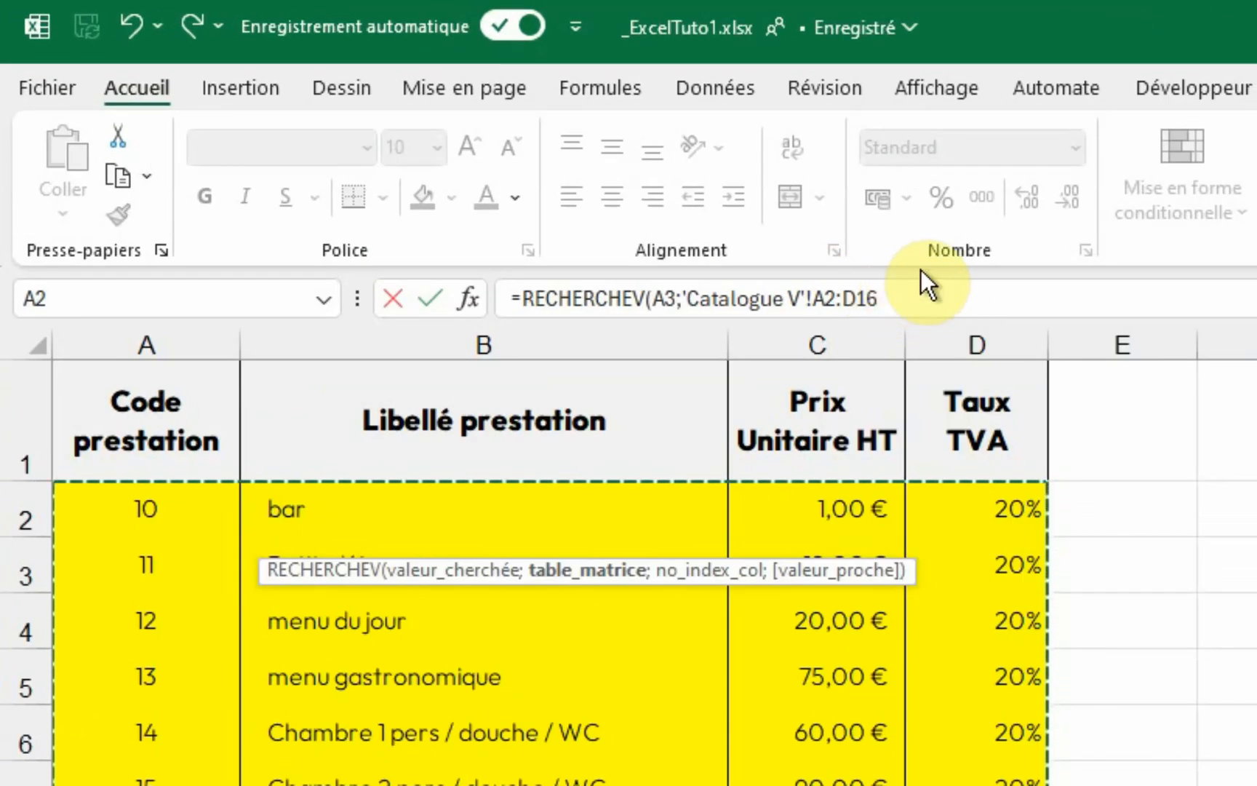
pyautogui.press('F4')
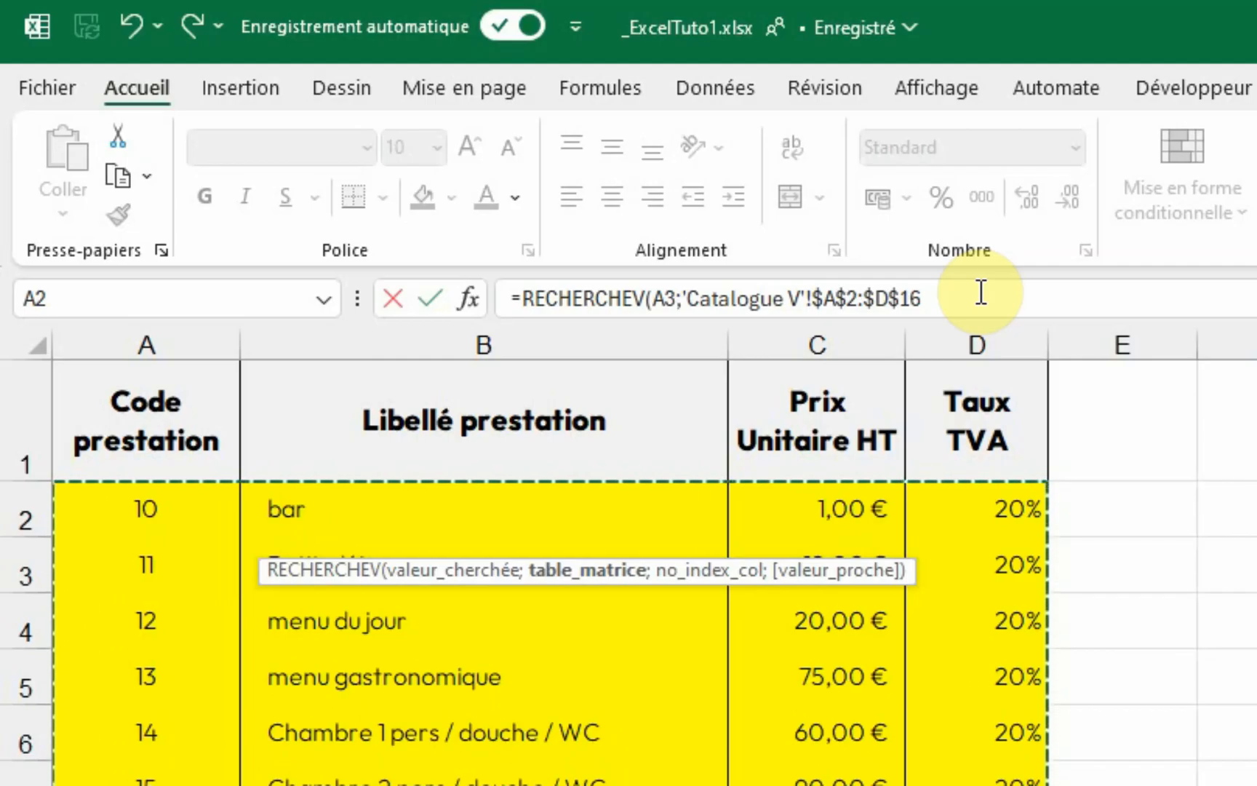
# Step: Cycle the lookup range through its mixed and relative reference forms and back to $A$2:$D$16
pyautogui.press('F4')
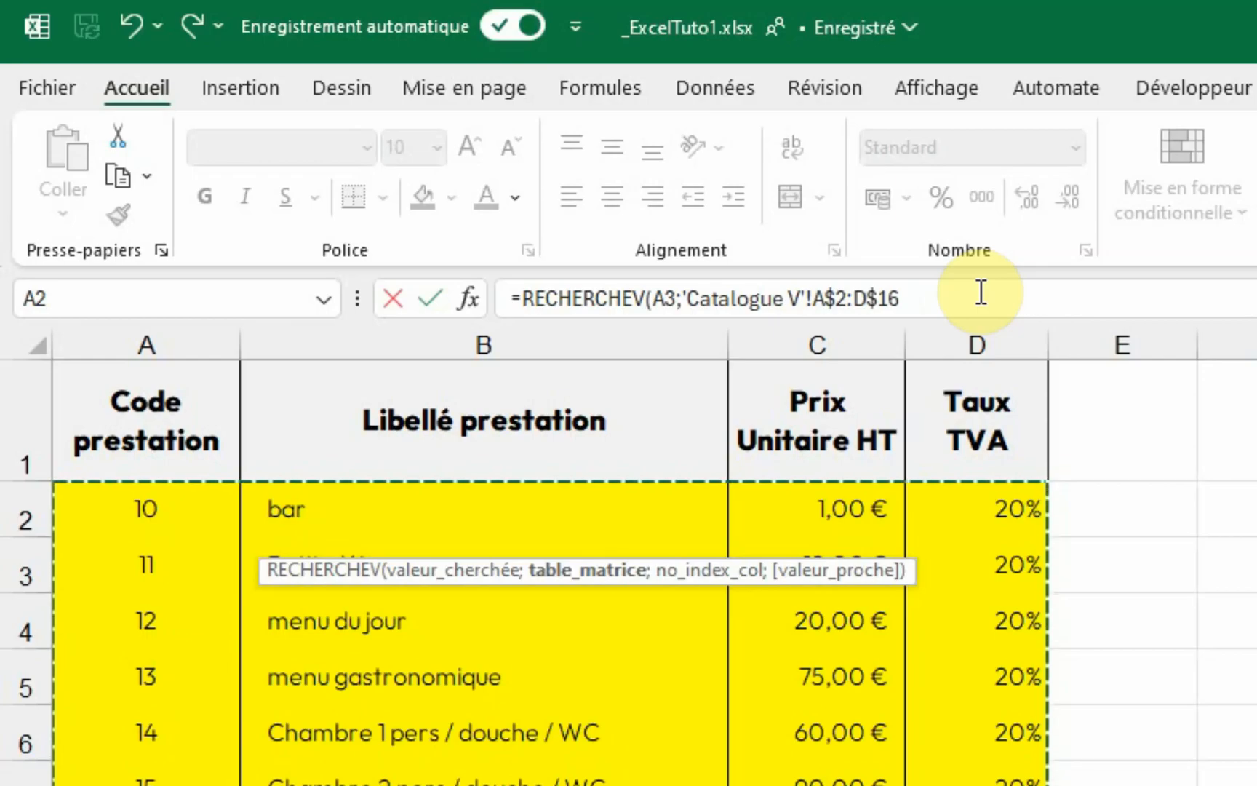
pyautogui.press('F4')
pyautogui.press('F4')
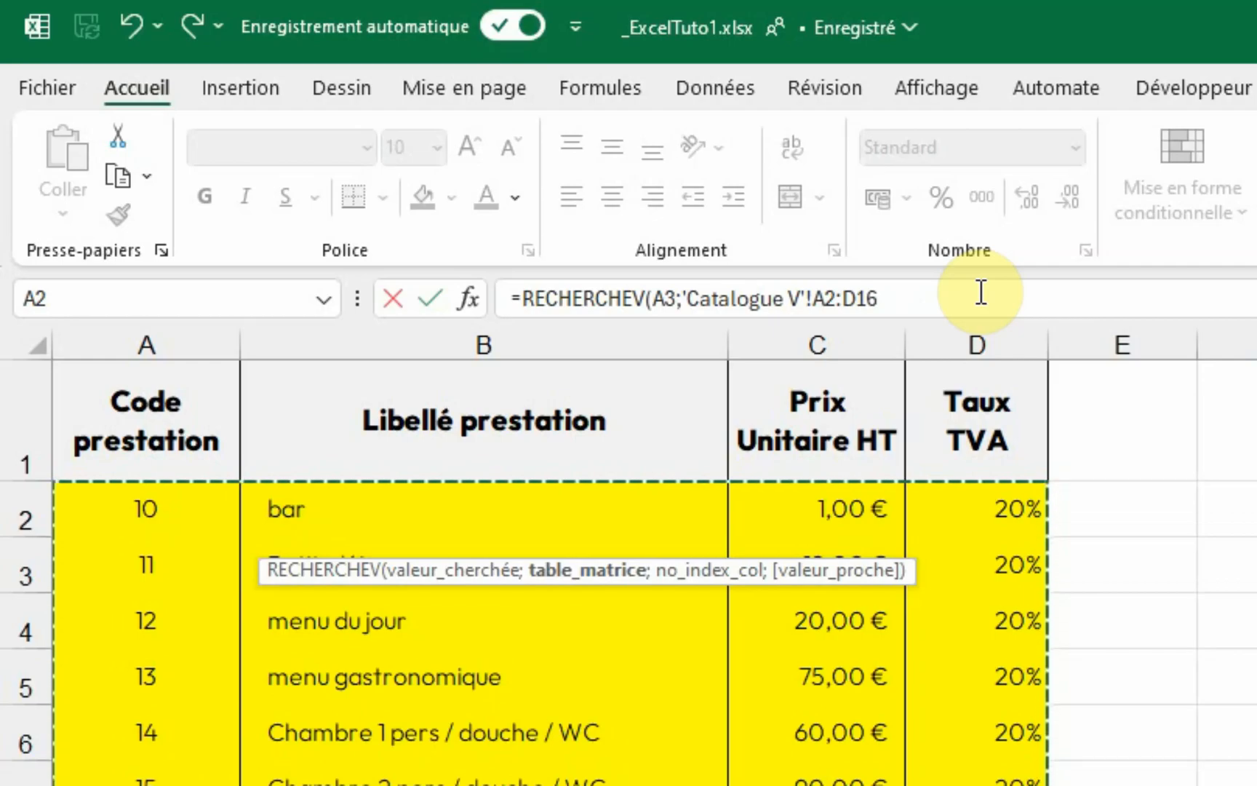
pyautogui.press('F4')
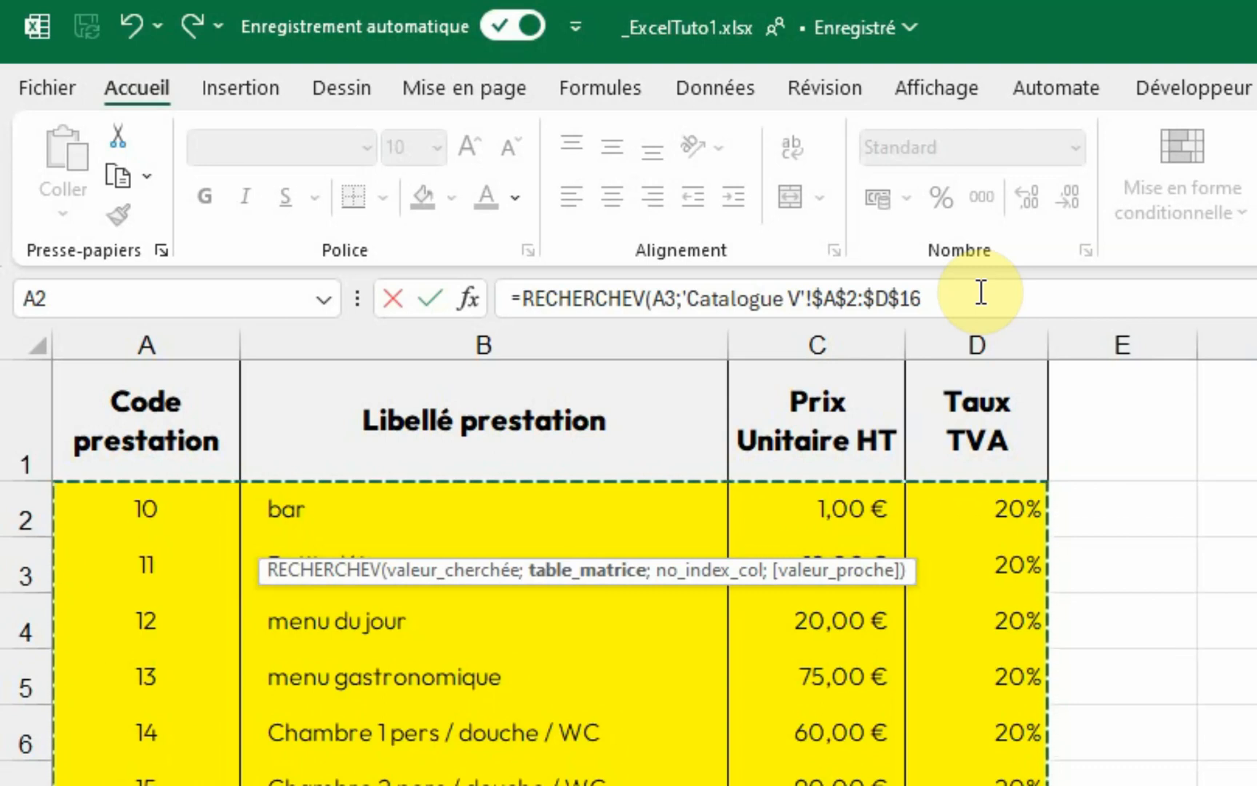
pyautogui.press('F4')
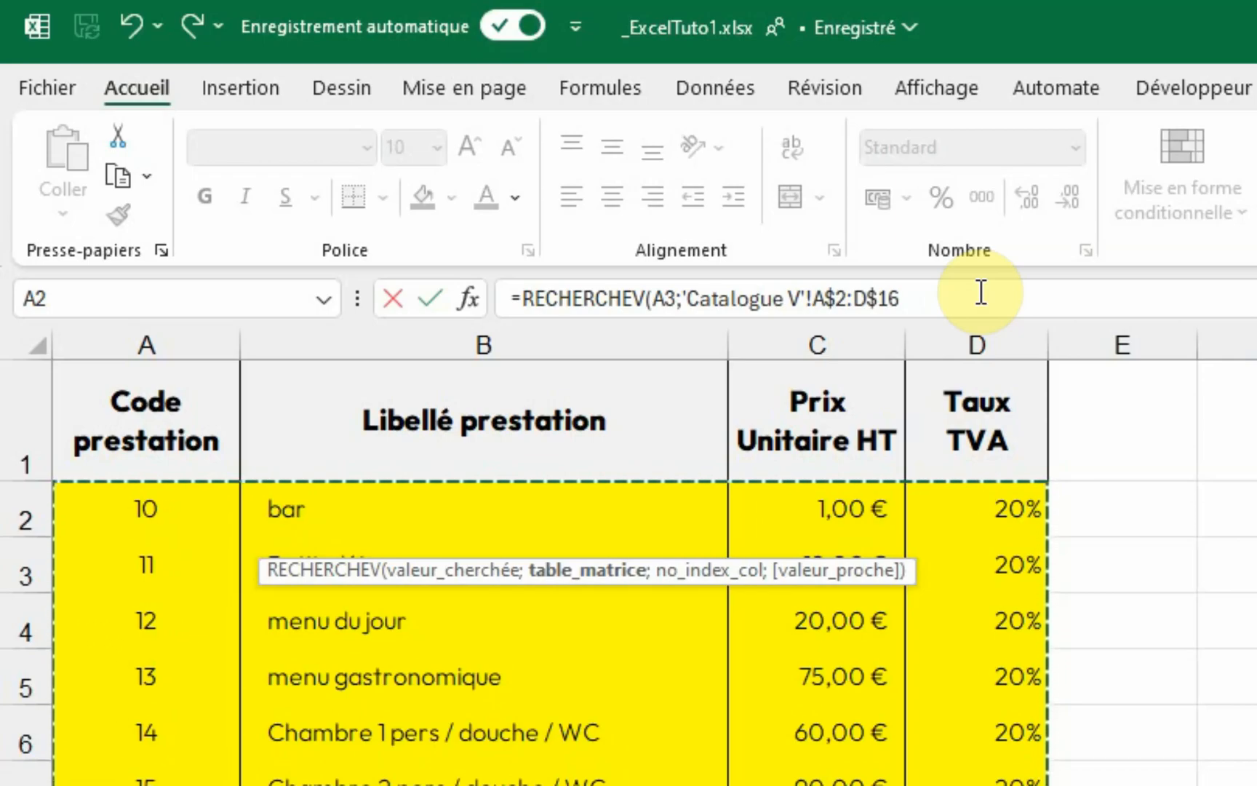
pyautogui.press('F4')
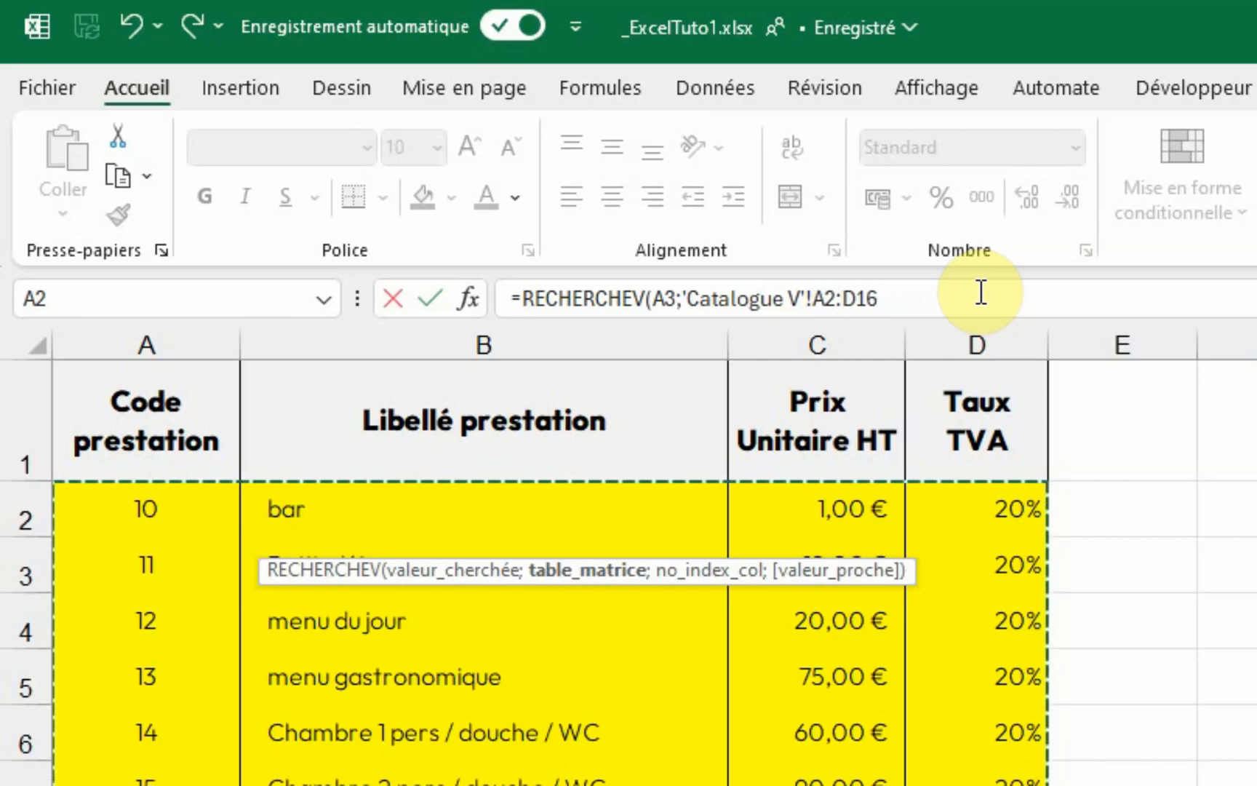
pyautogui.press('F4')
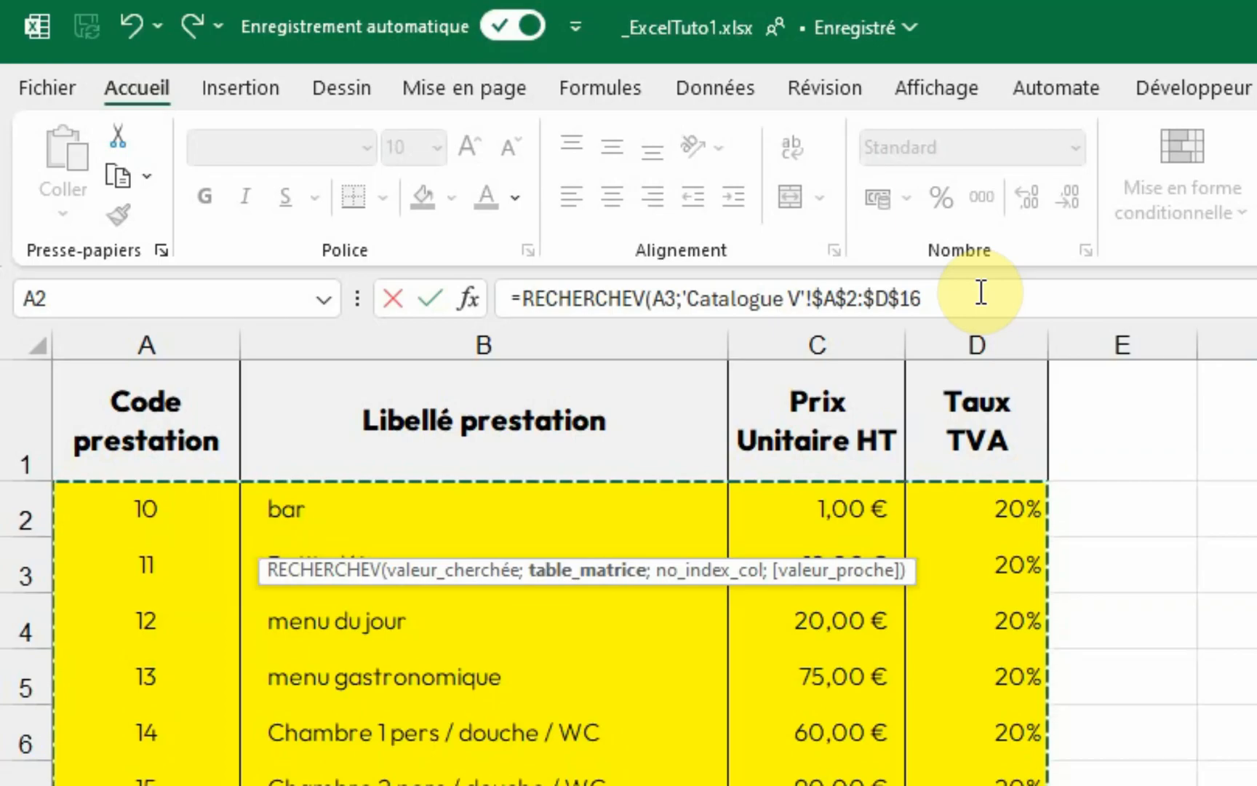
# Step: Complete the B3 RECHERCHEV formula with column index 2 and FAUX for an exact match
pyautogui.click(980, 293)
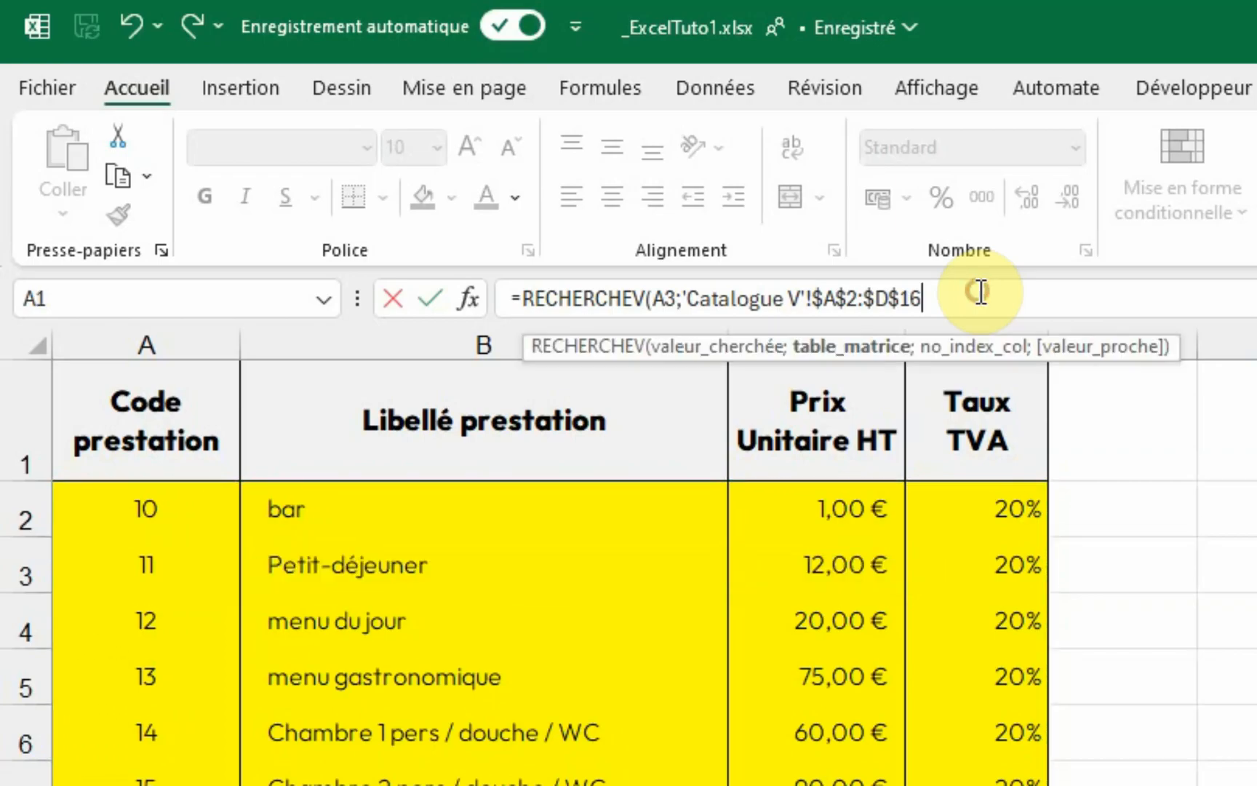
pyautogui.write(';')
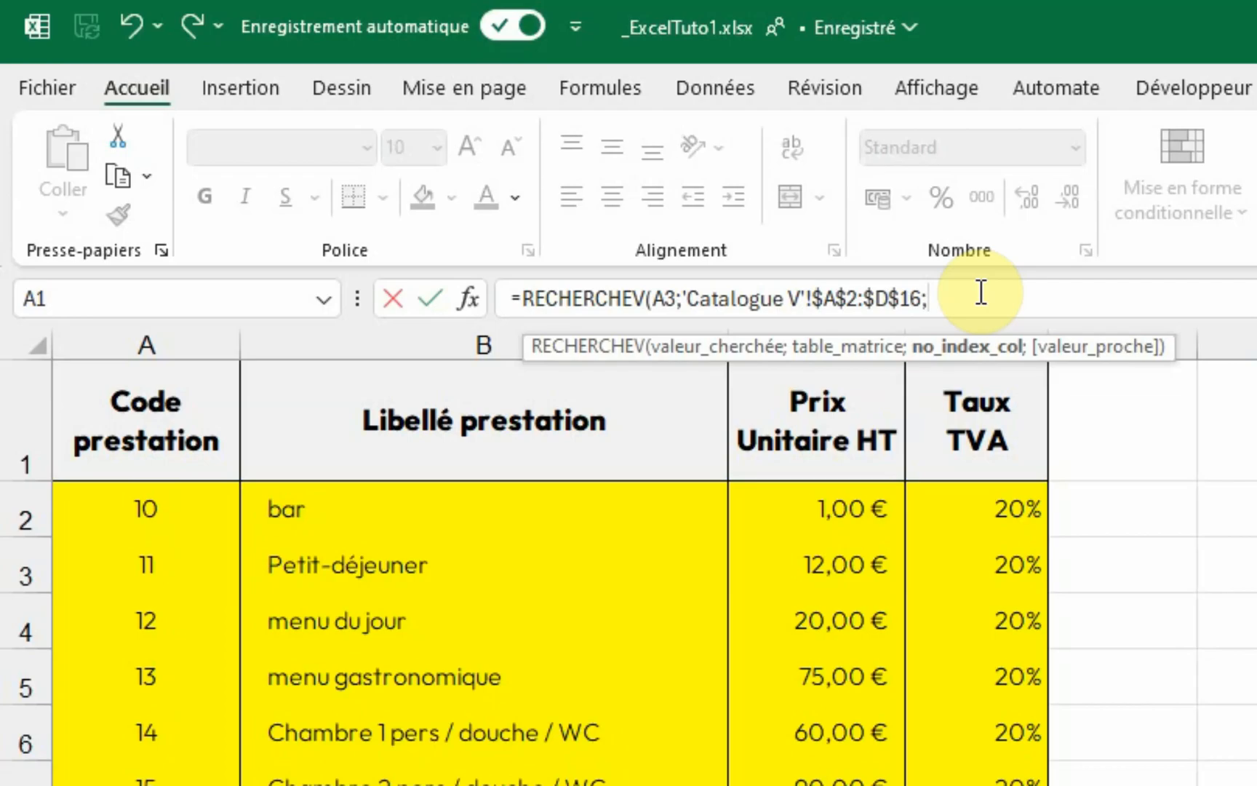
pyautogui.write('2;')
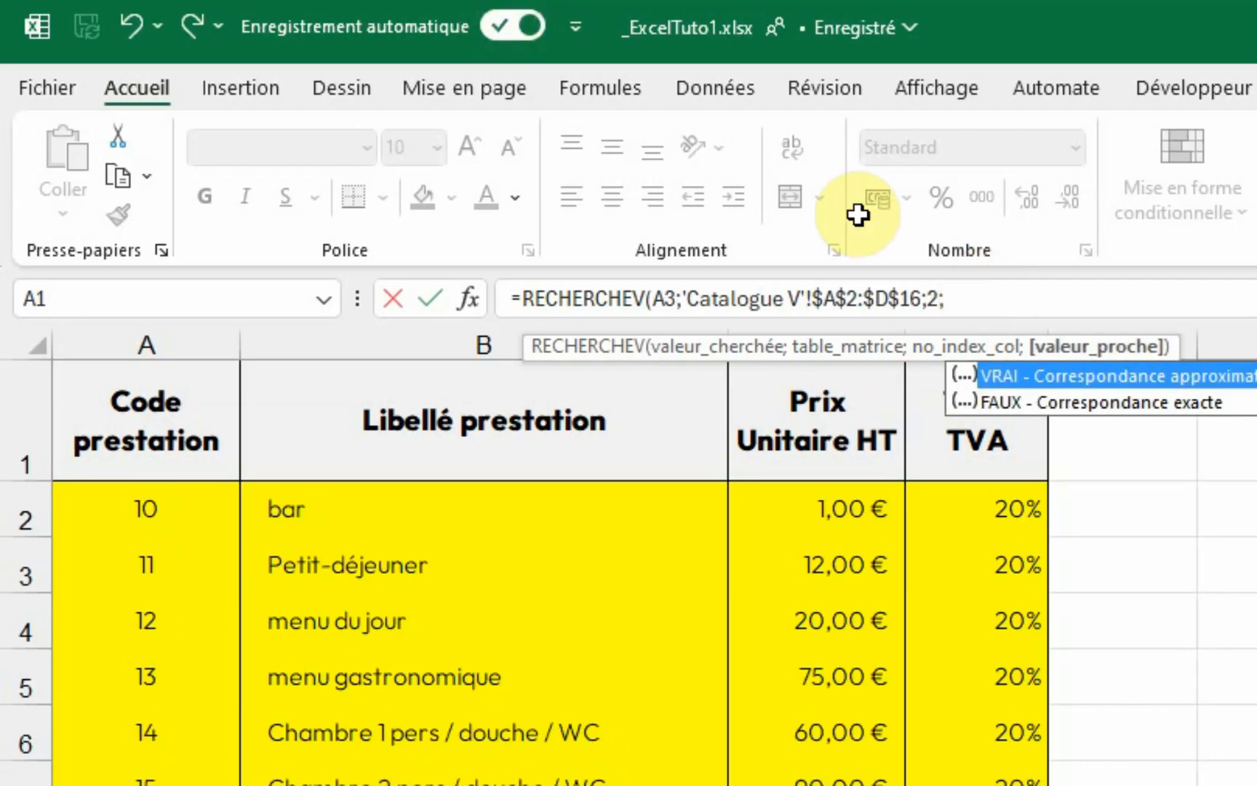
pyautogui.click(1130, 401)
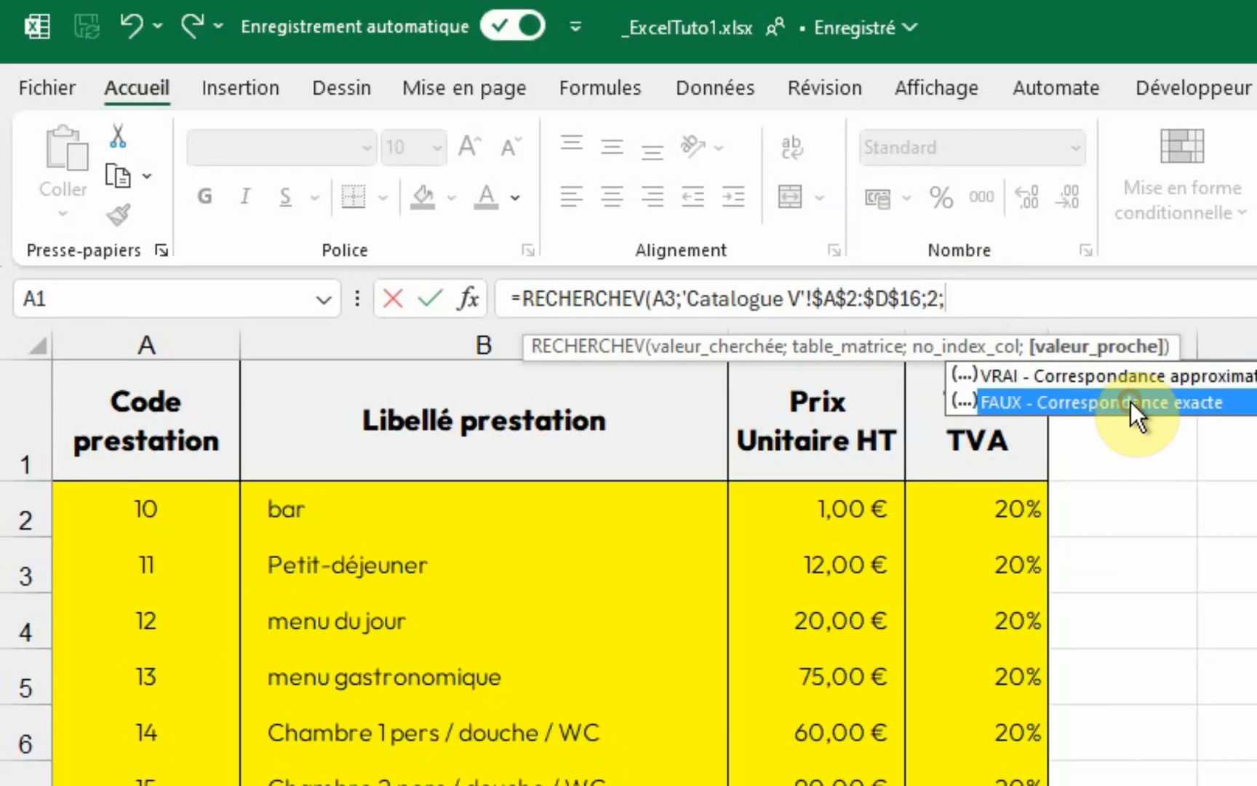
pyautogui.click(1130, 393)
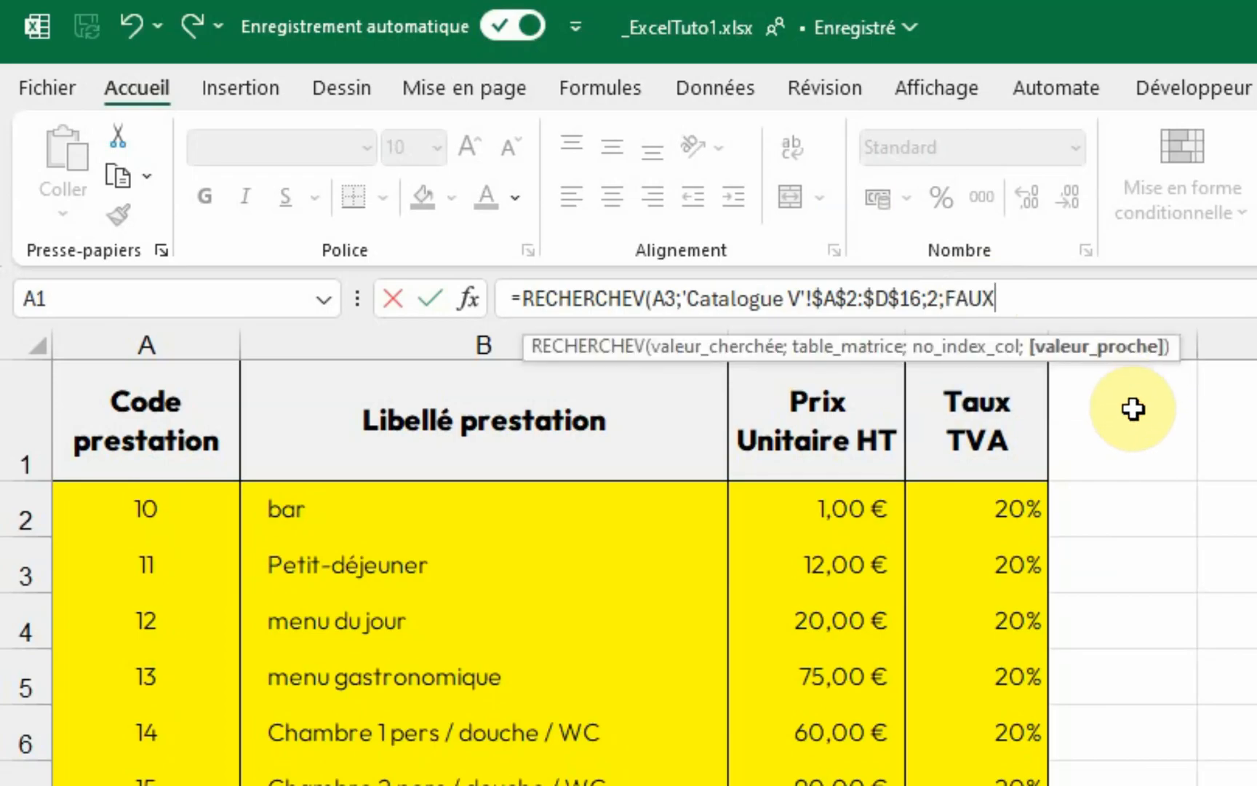
pyautogui.write(')')
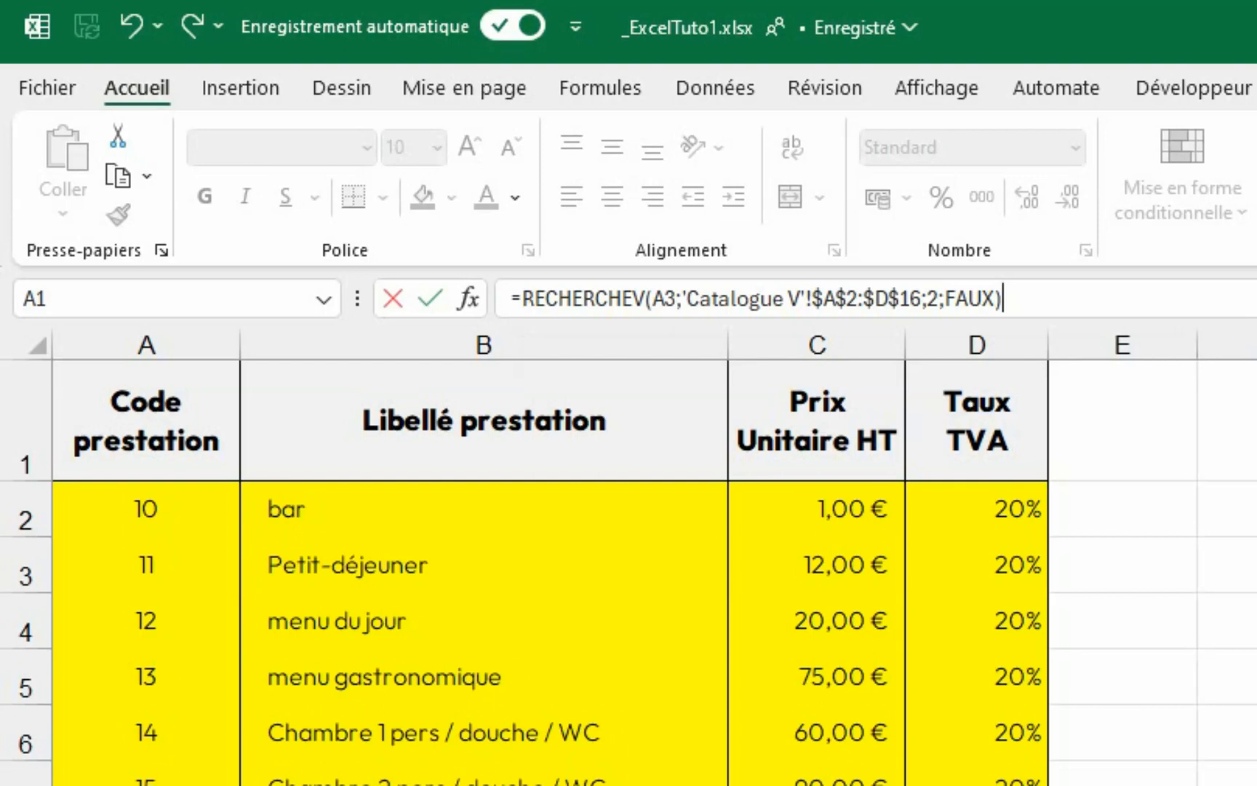
pyautogui.press('Return')
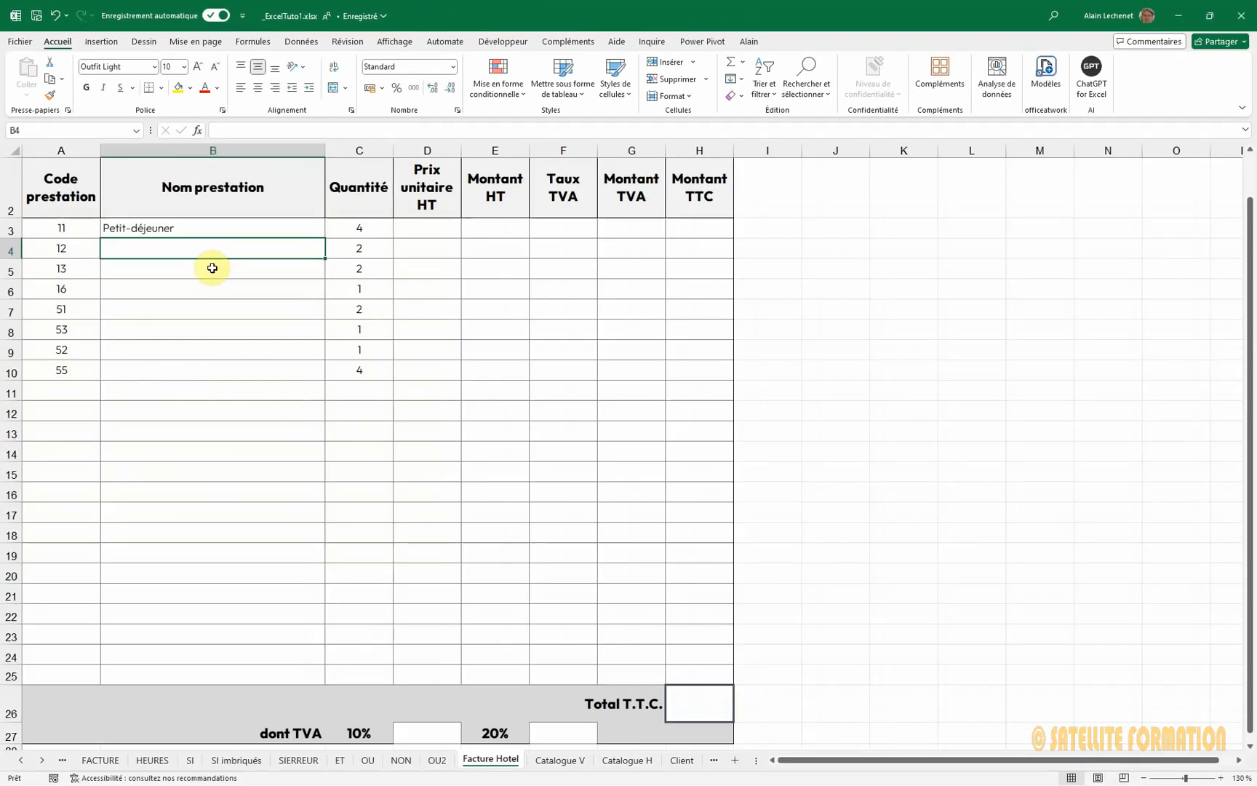
# Step: Compare the B3 result with Catalogue V, and examine the catalogue's price and VAT rate columns needed for D3 and F3
pyautogui.click(256, 300)
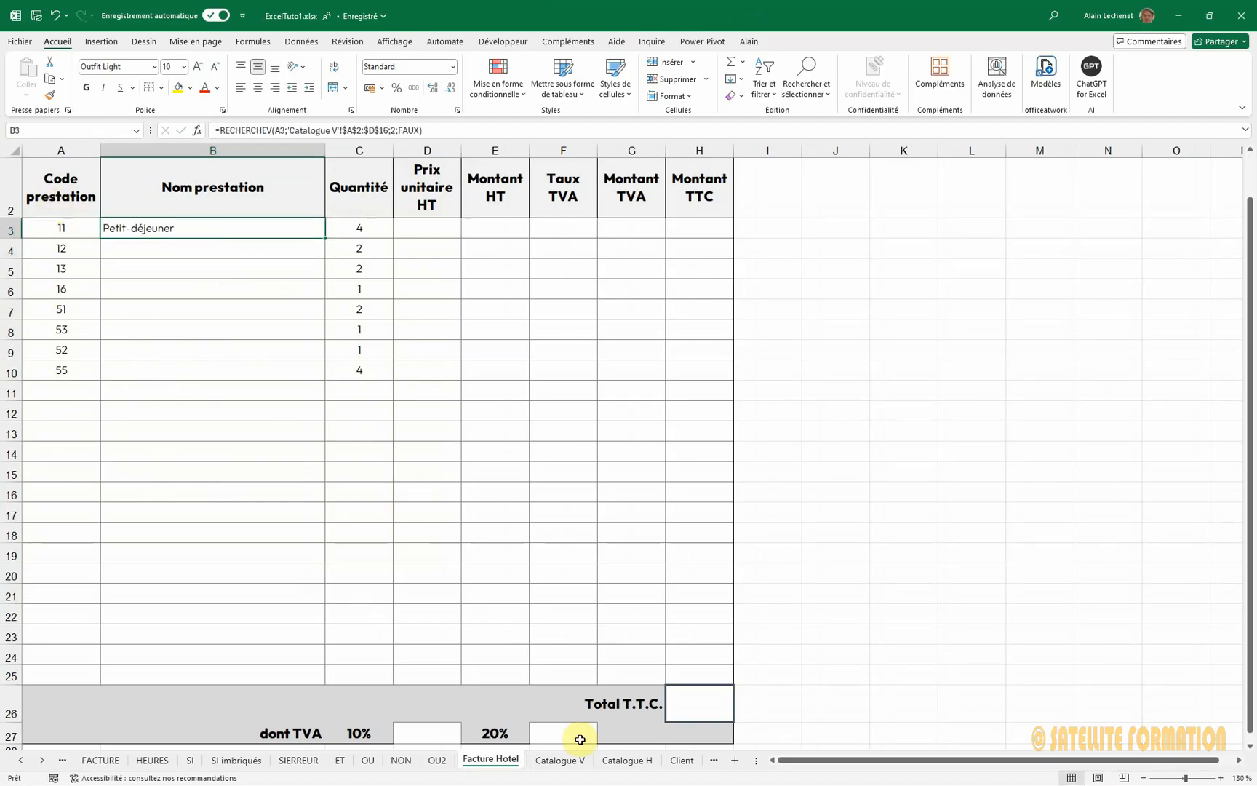
pyautogui.click(577, 762)
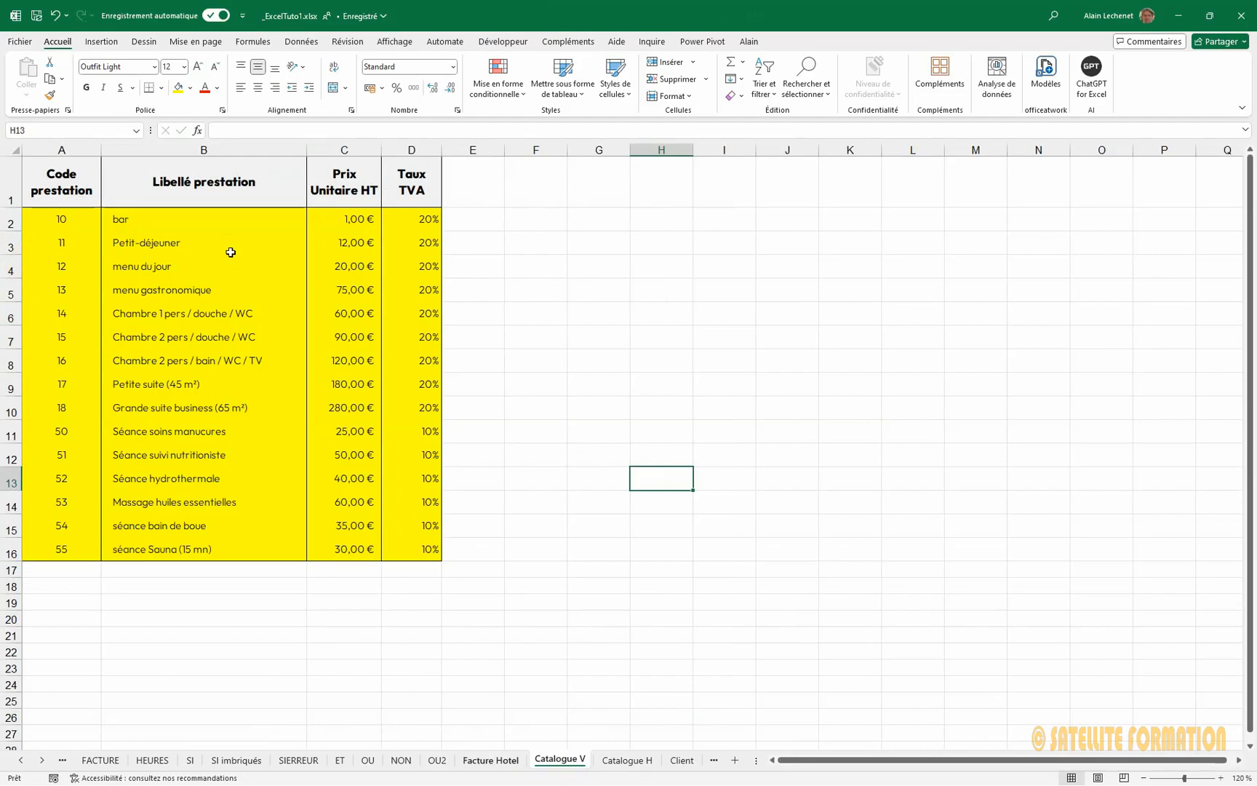
pyautogui.click(489, 759)
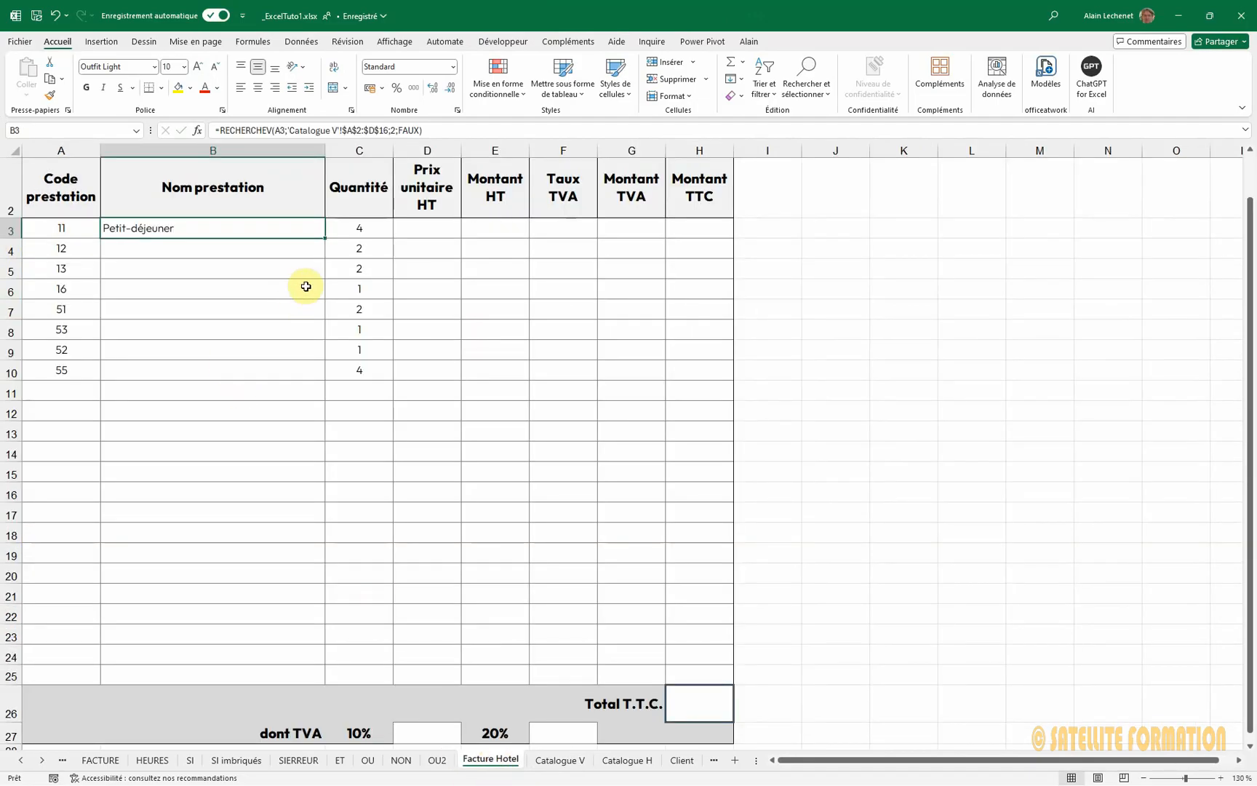
pyautogui.click(414, 225)
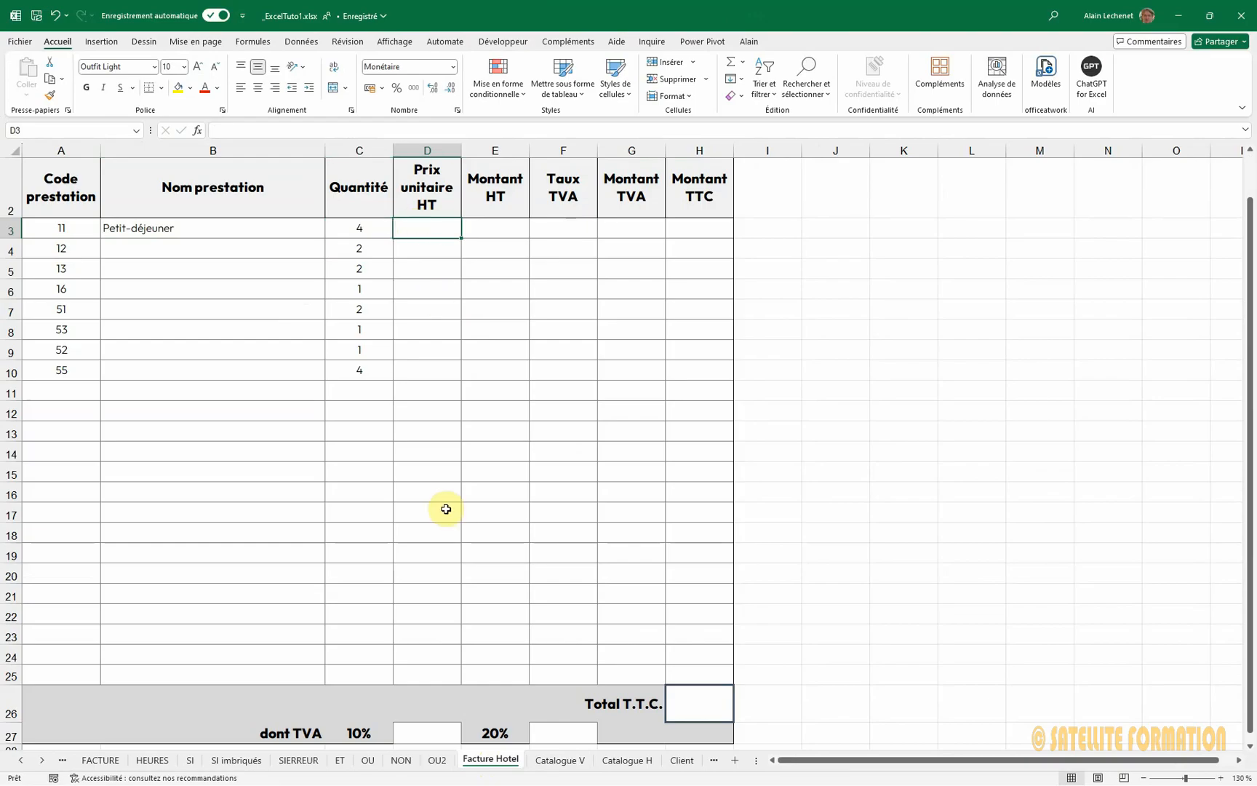
pyautogui.click(569, 227)
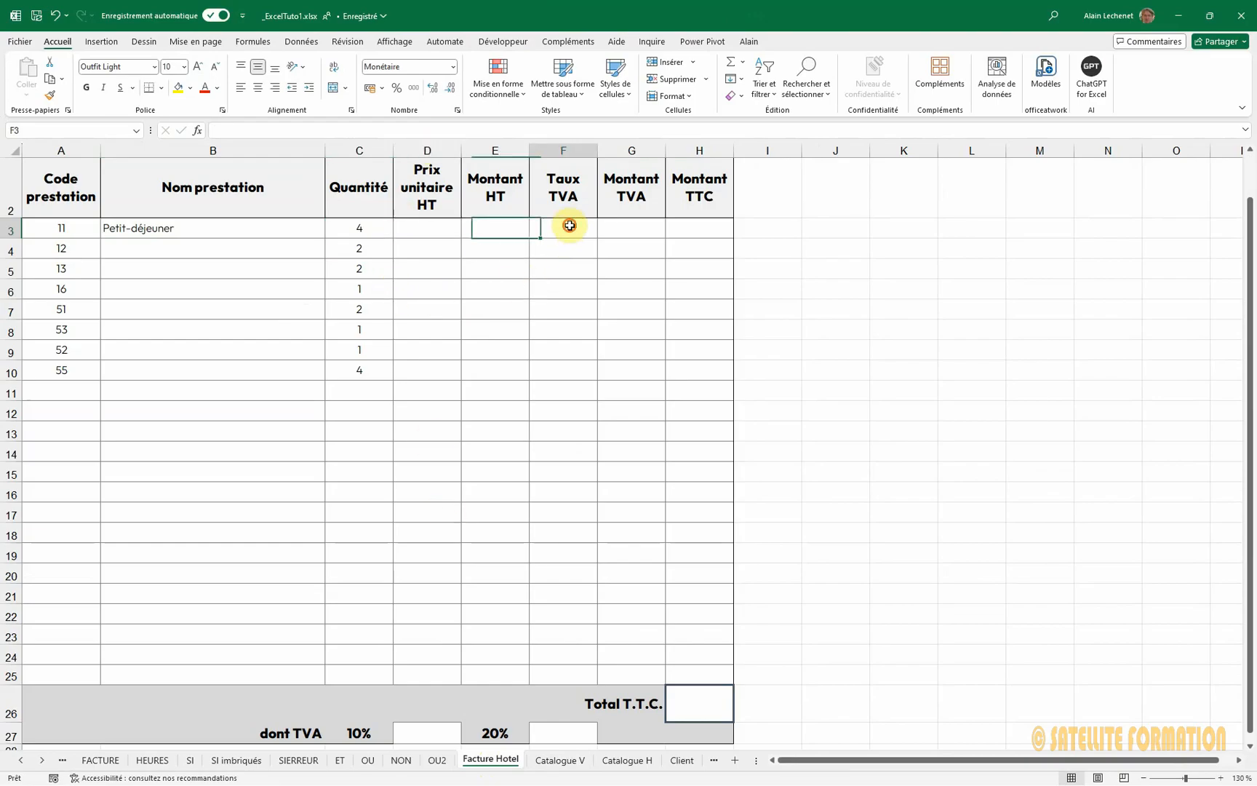
pyautogui.click(423, 224)
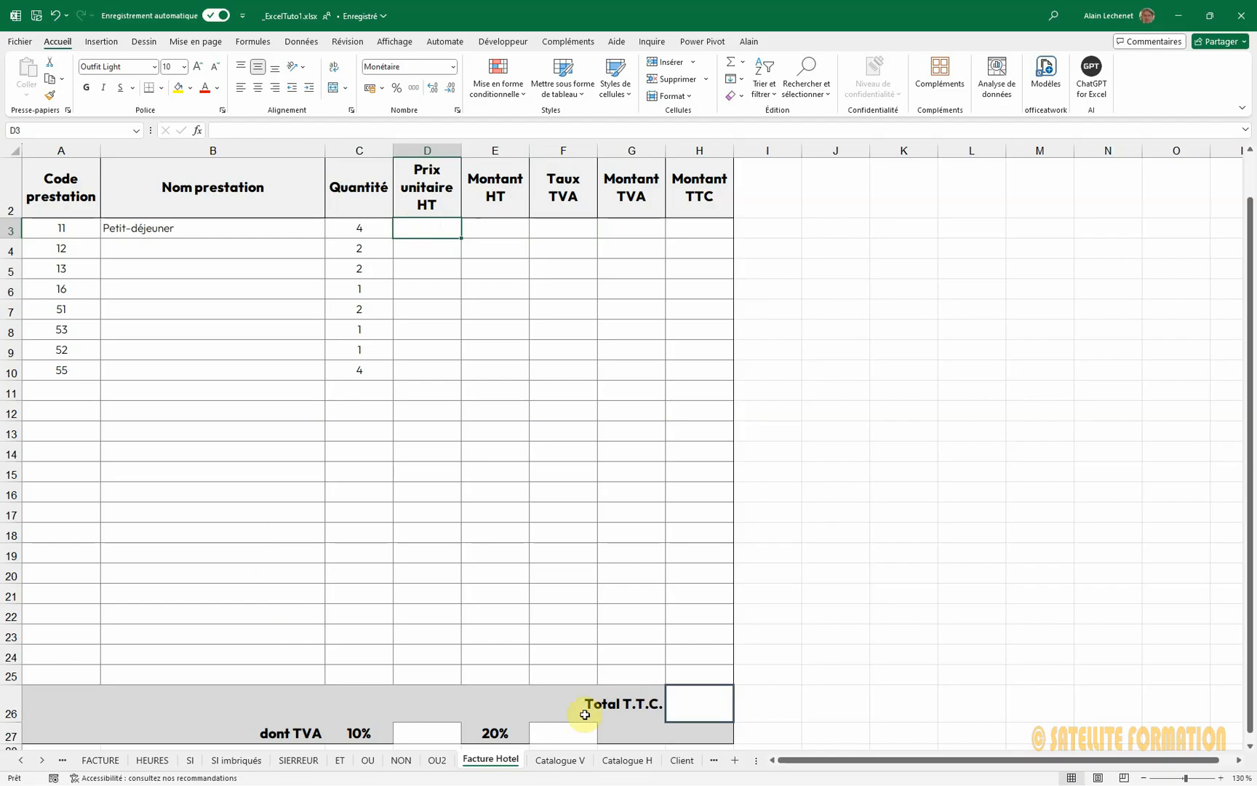
pyautogui.click(558, 760)
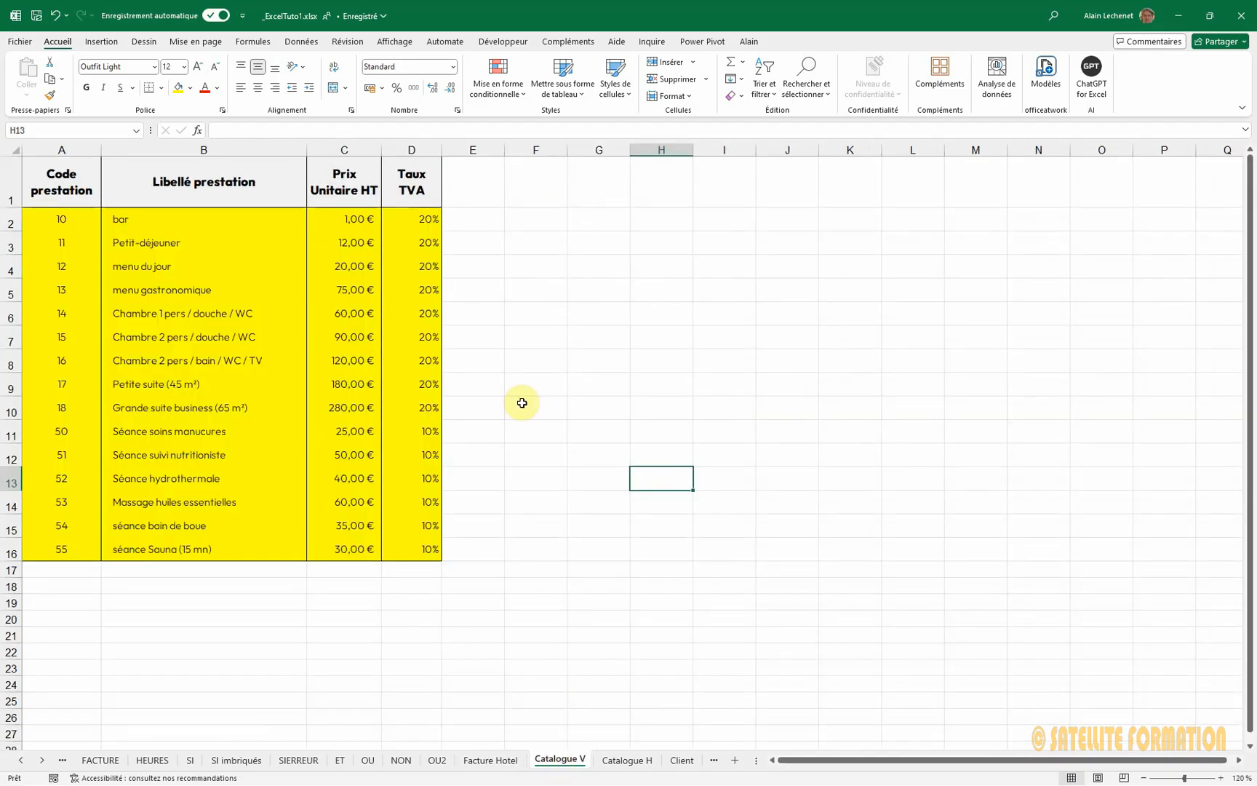
pyautogui.moveTo(356, 224); pyautogui.dragTo(359, 450)
pyautogui.moveTo(416, 219); pyautogui.dragTo(436, 503)
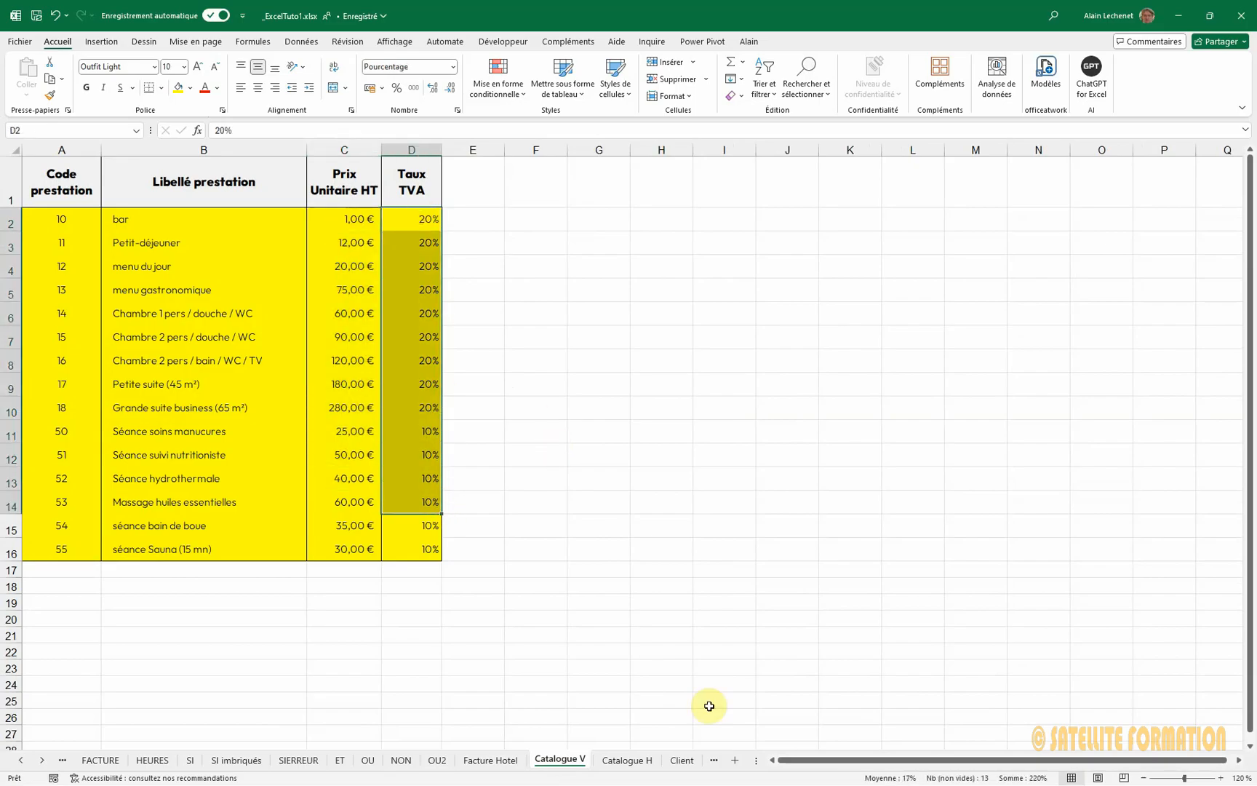
pyautogui.click(475, 759)
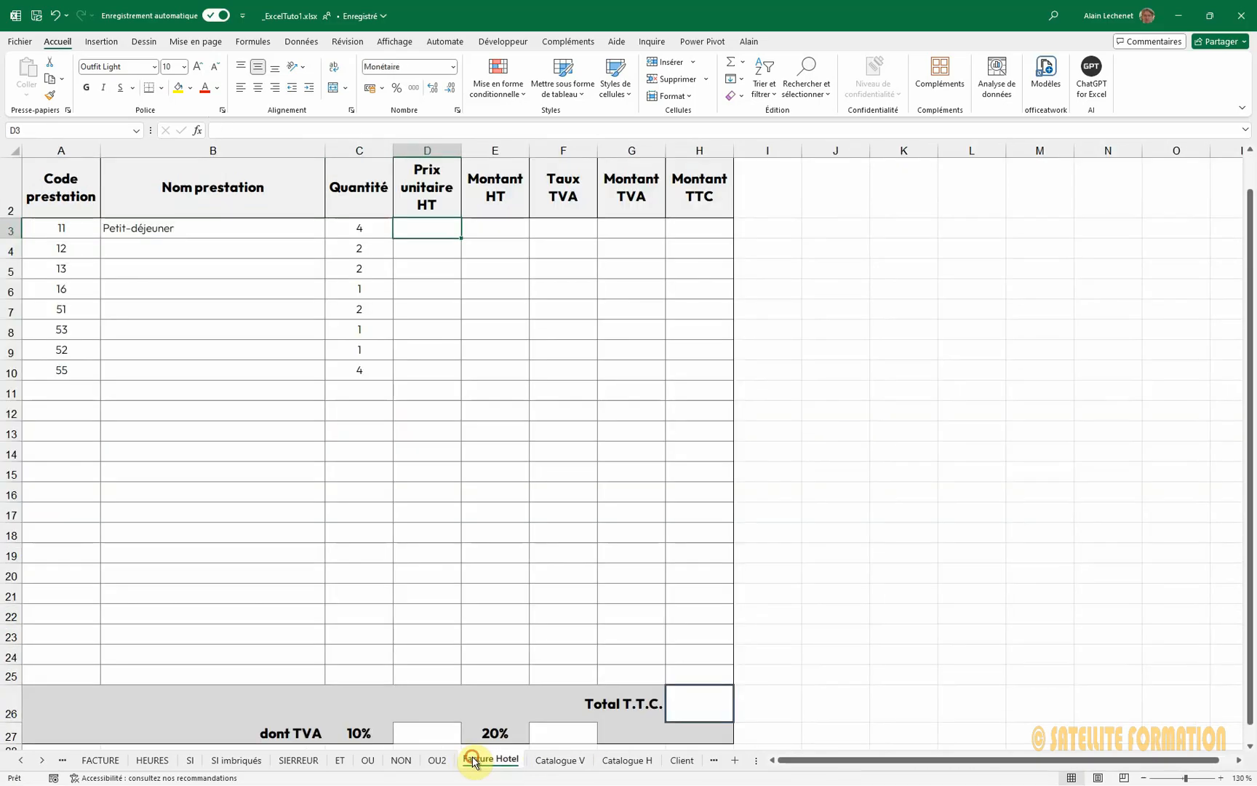
# Step: Change the lookup value in the B3 formula to the mixed reference $A3, locking only the column
pyautogui.click(145, 225)
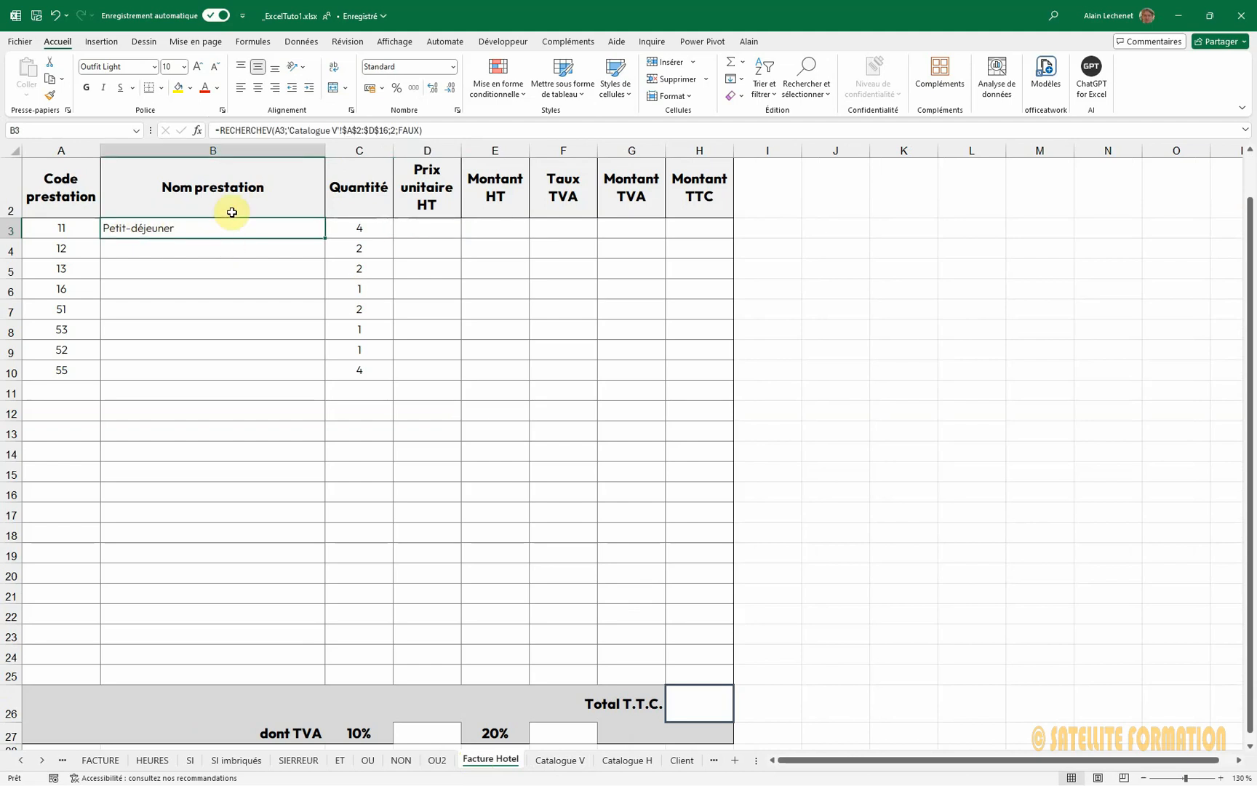
pyautogui.doubleClick(228, 225)
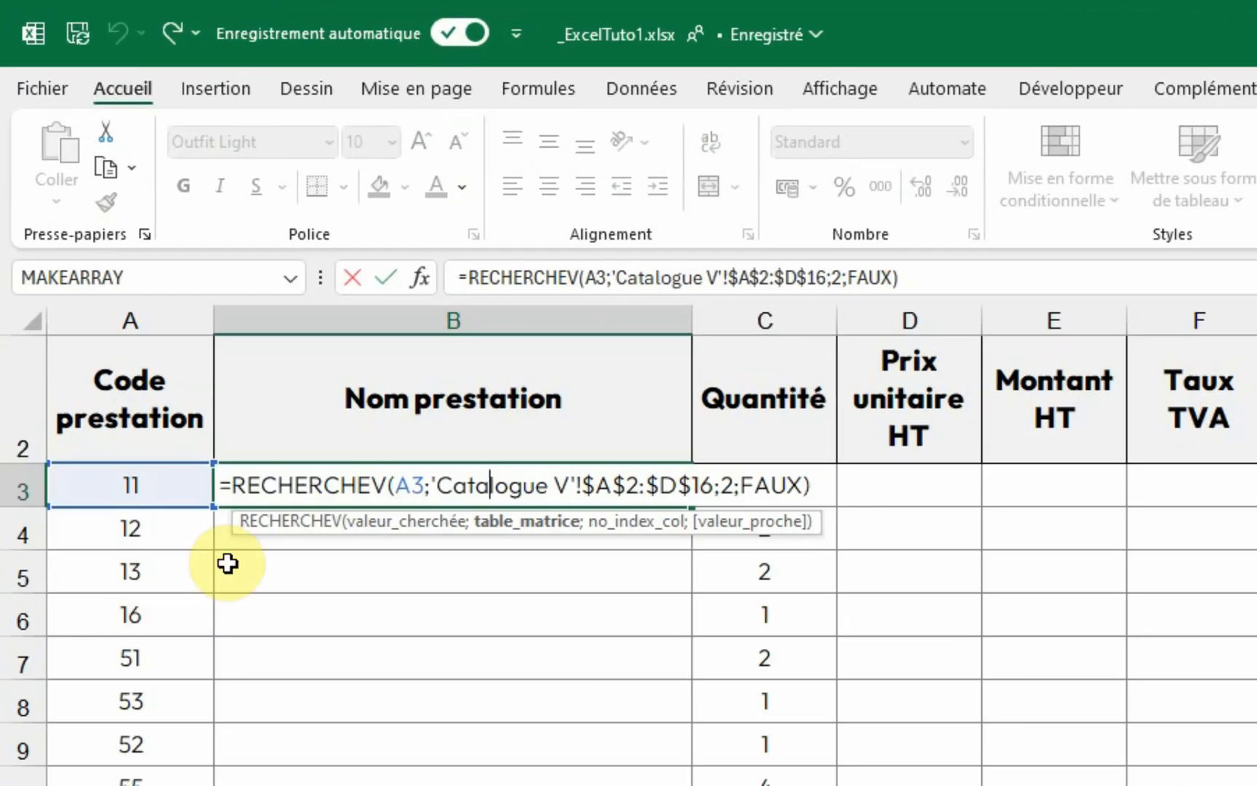
pyautogui.doubleClick(412, 486)
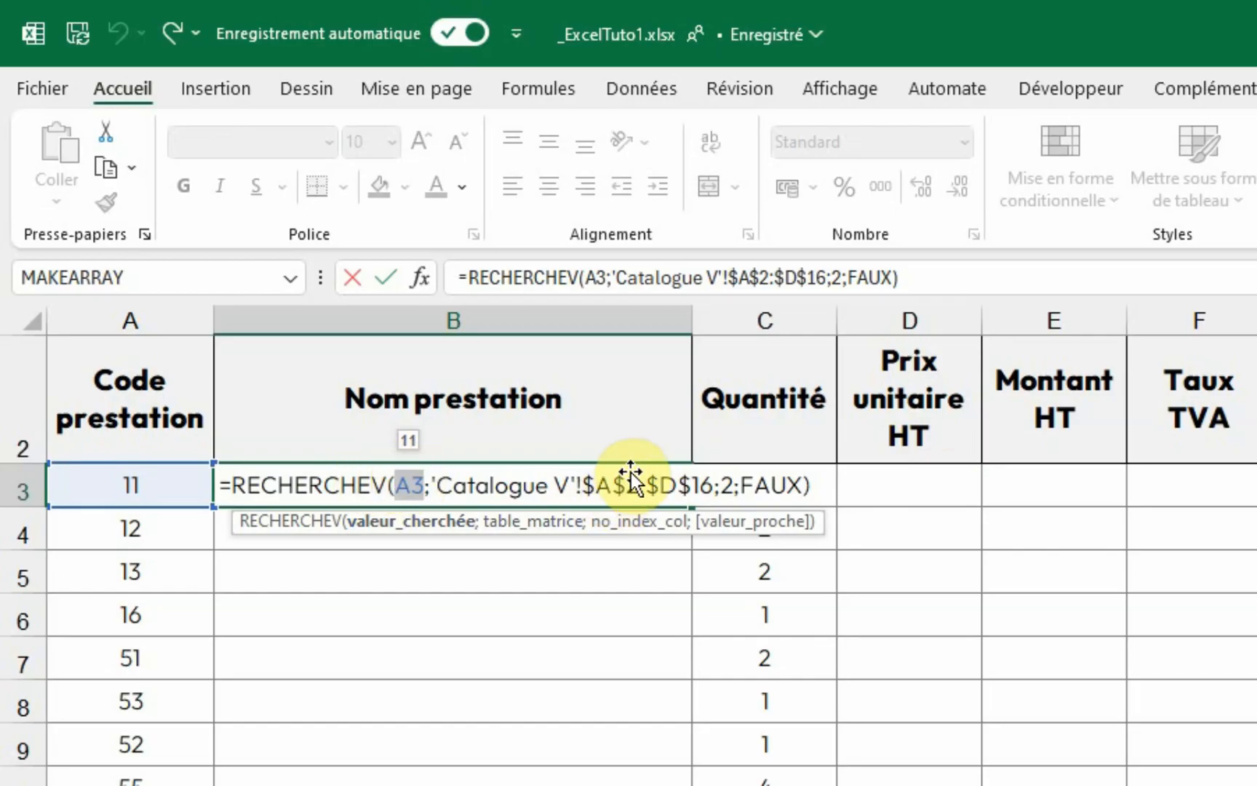
pyautogui.click(396, 485)
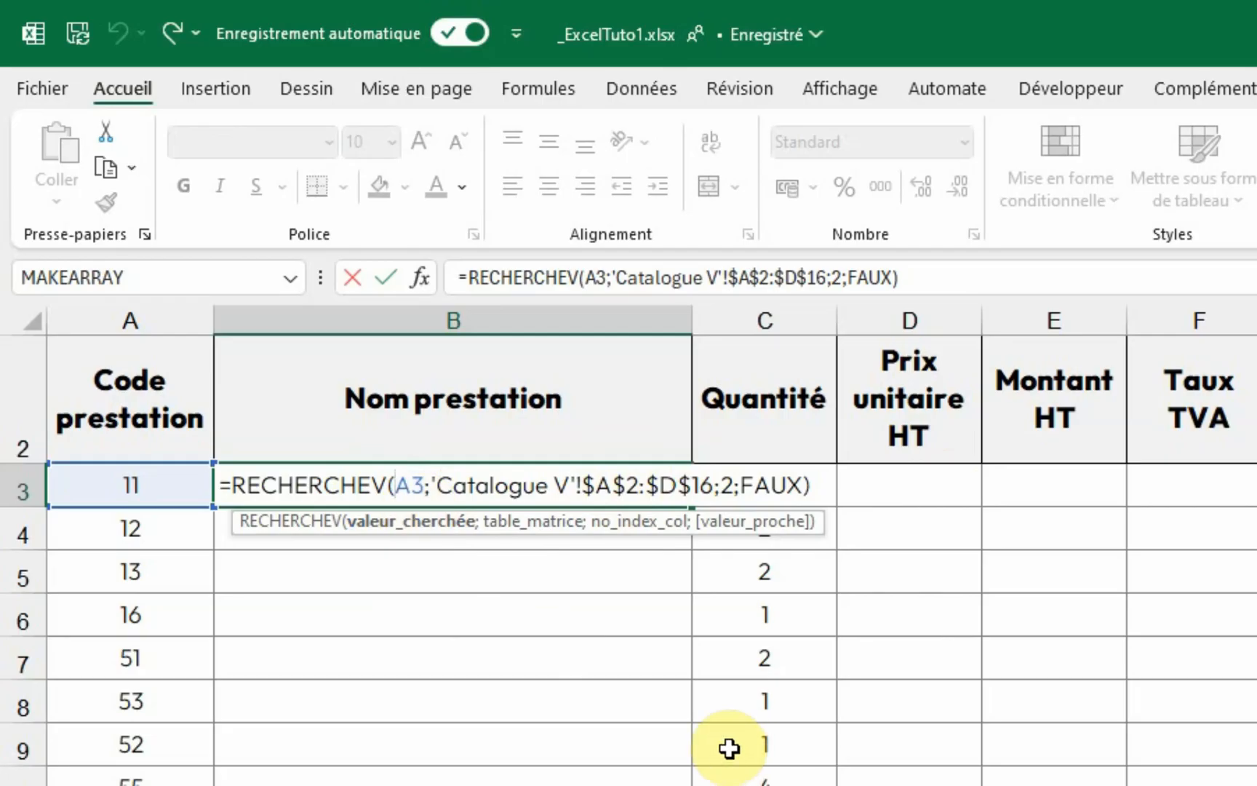
pyautogui.press('F4')
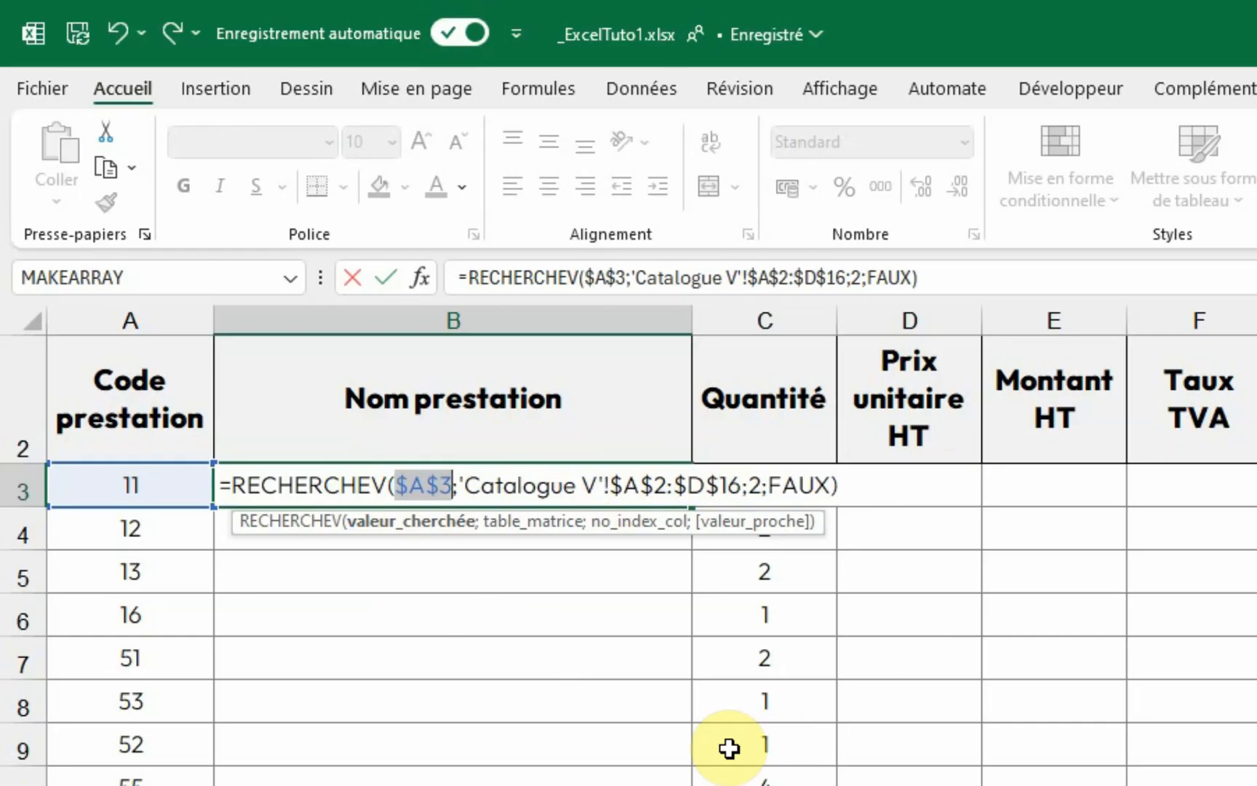
pyautogui.press('F4')
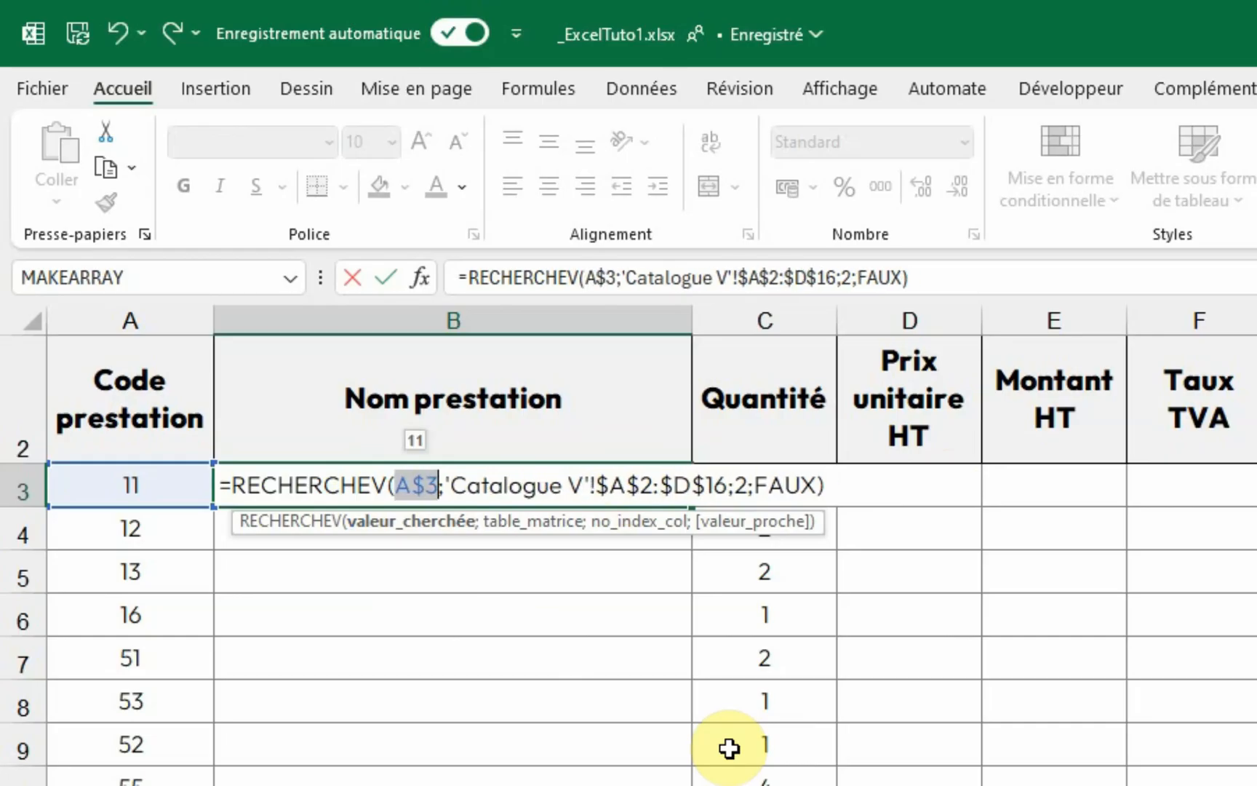
pyautogui.press('F4')
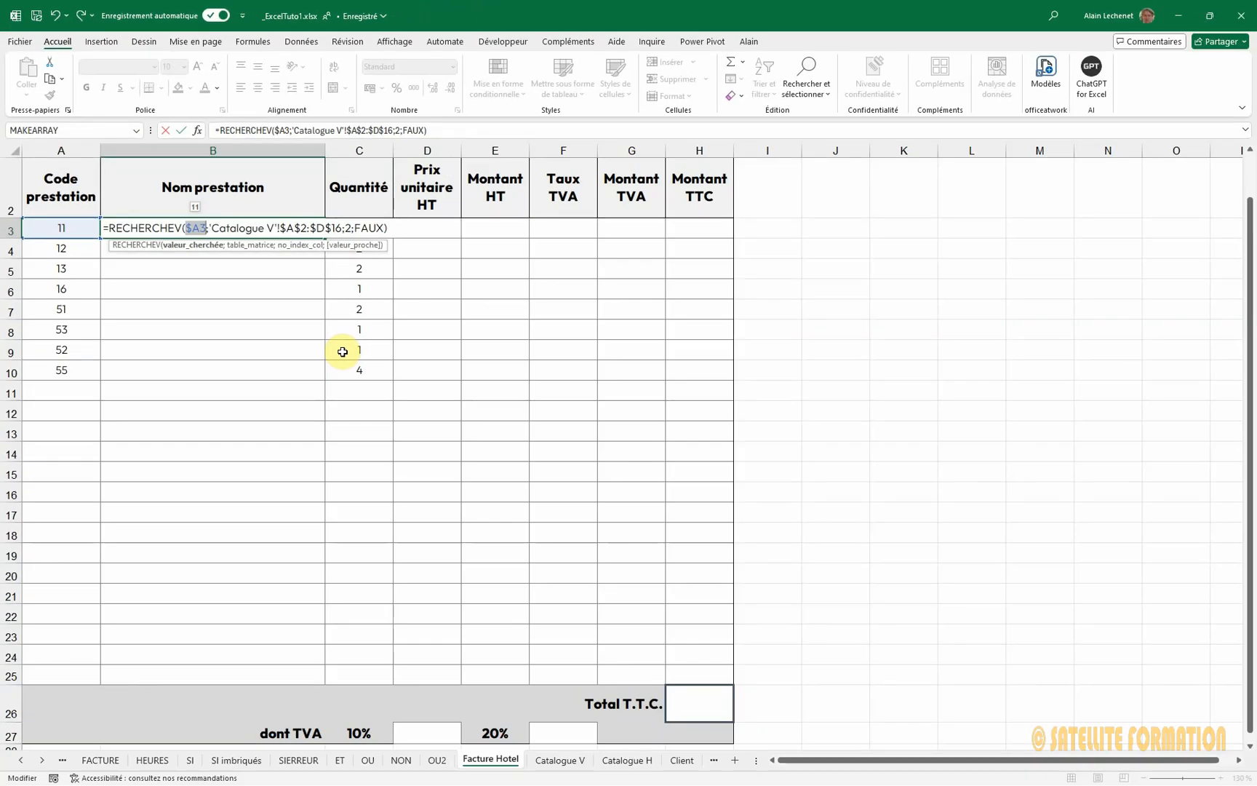
pyautogui.press('Return')
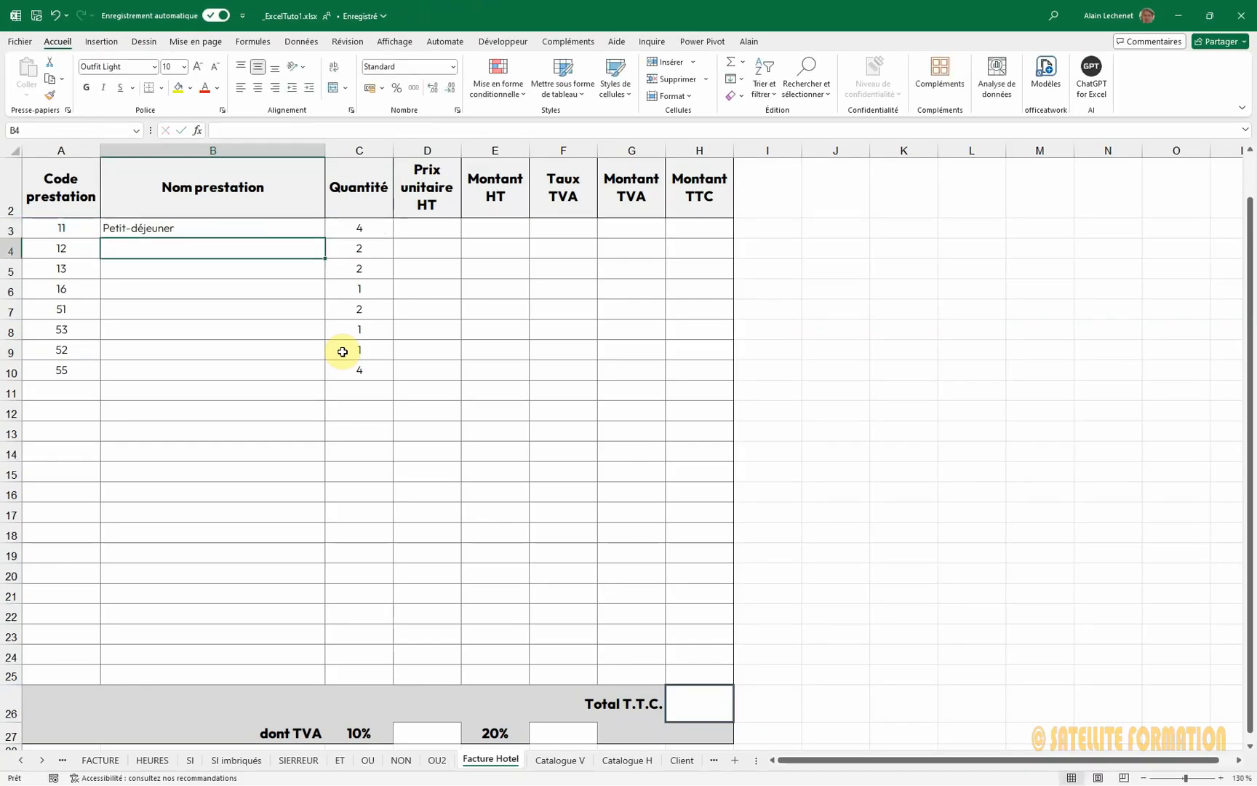
# Step: Copy the B3 formula into the Prix unitaire HT cell D3 and the Taux TVA cell F3
pyautogui.click(247, 228)
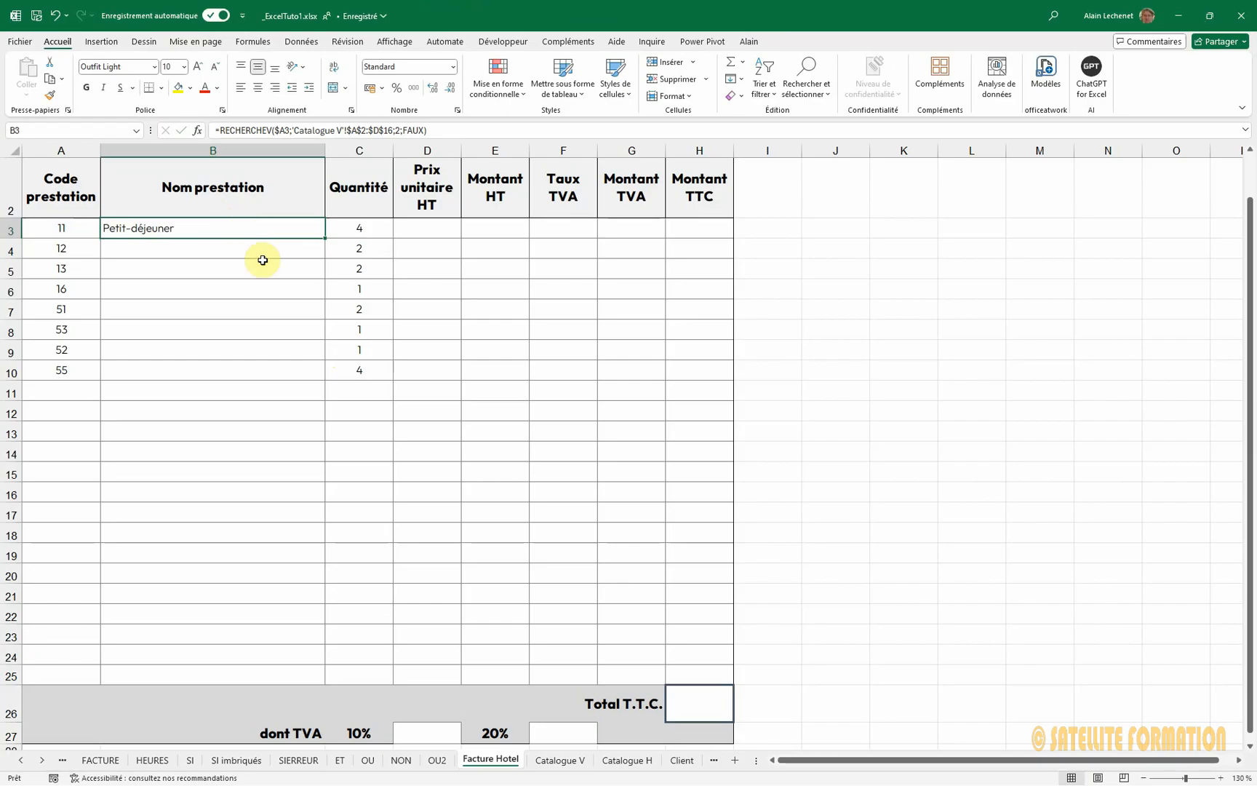
pyautogui.hotkey('ctrl', 'c')
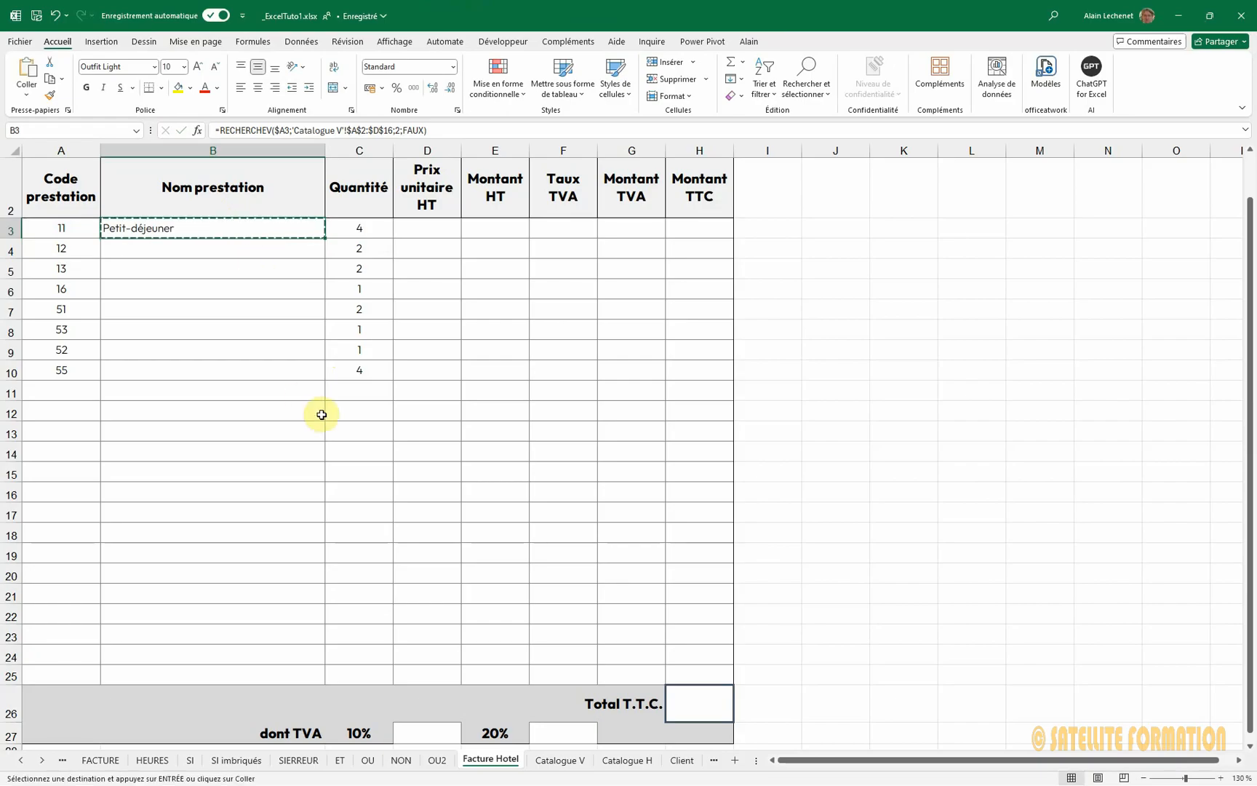
pyautogui.click(496, 231)
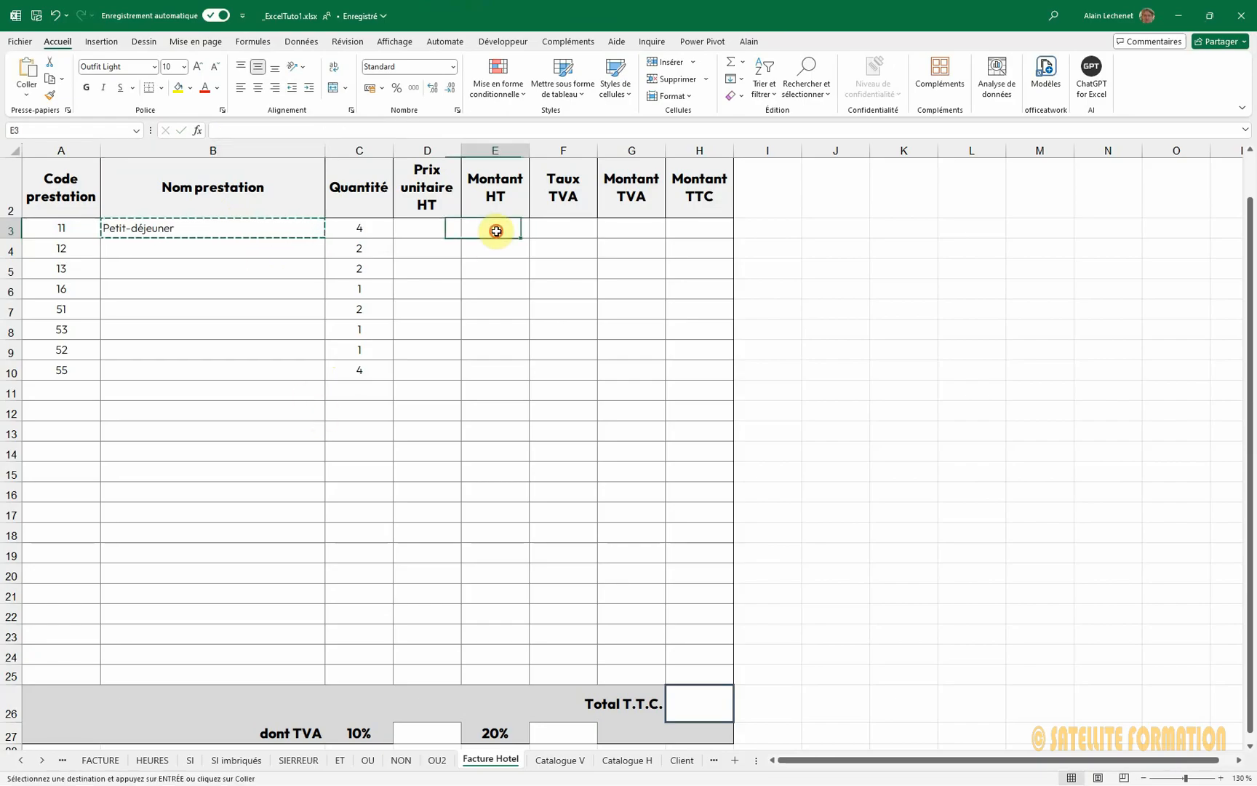
pyautogui.click(451, 230)
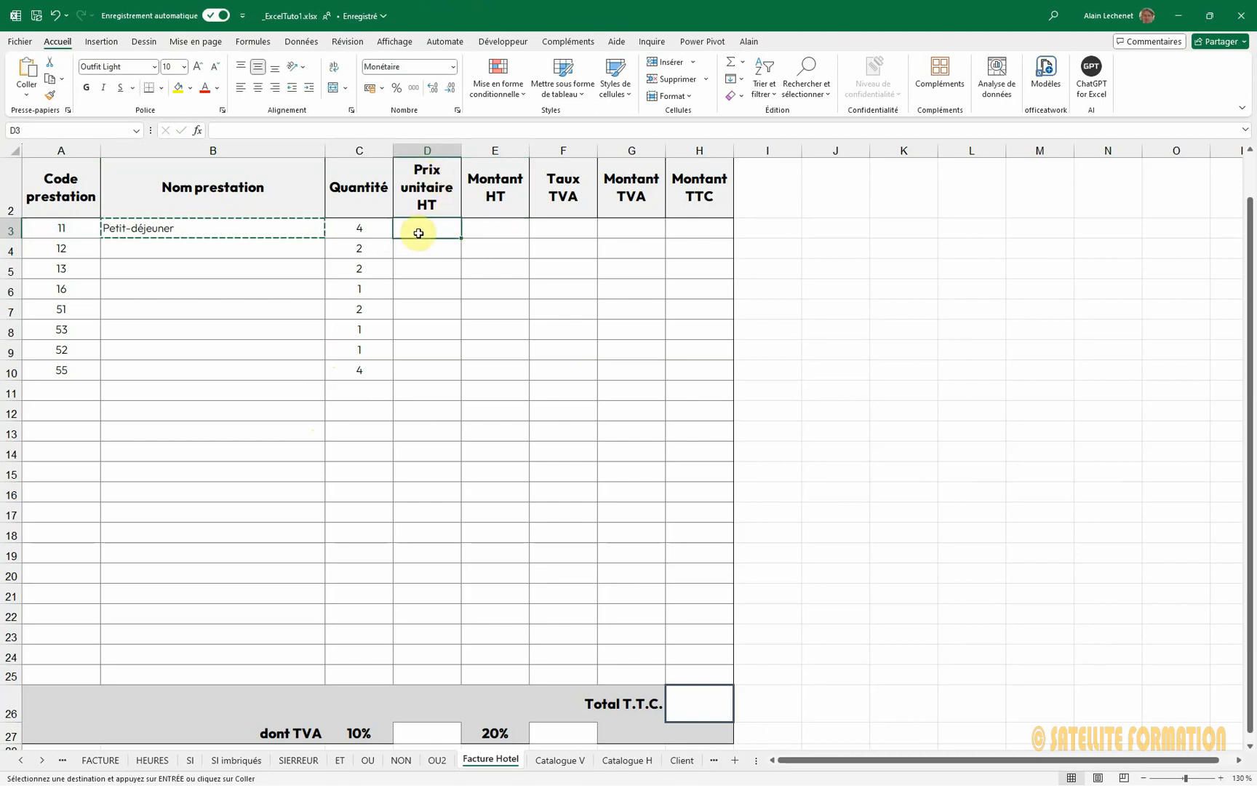
pyautogui.click(559, 228)
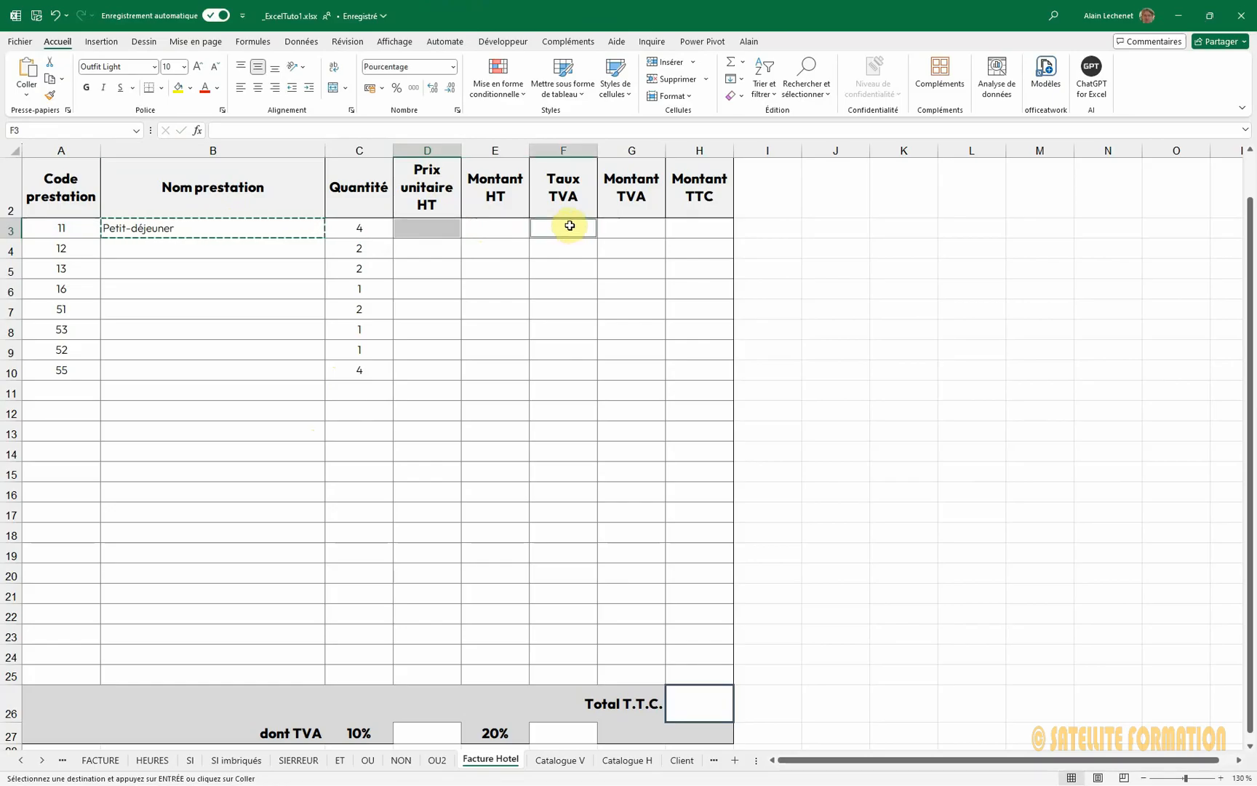
pyautogui.hotkey('ctrl', 'v')
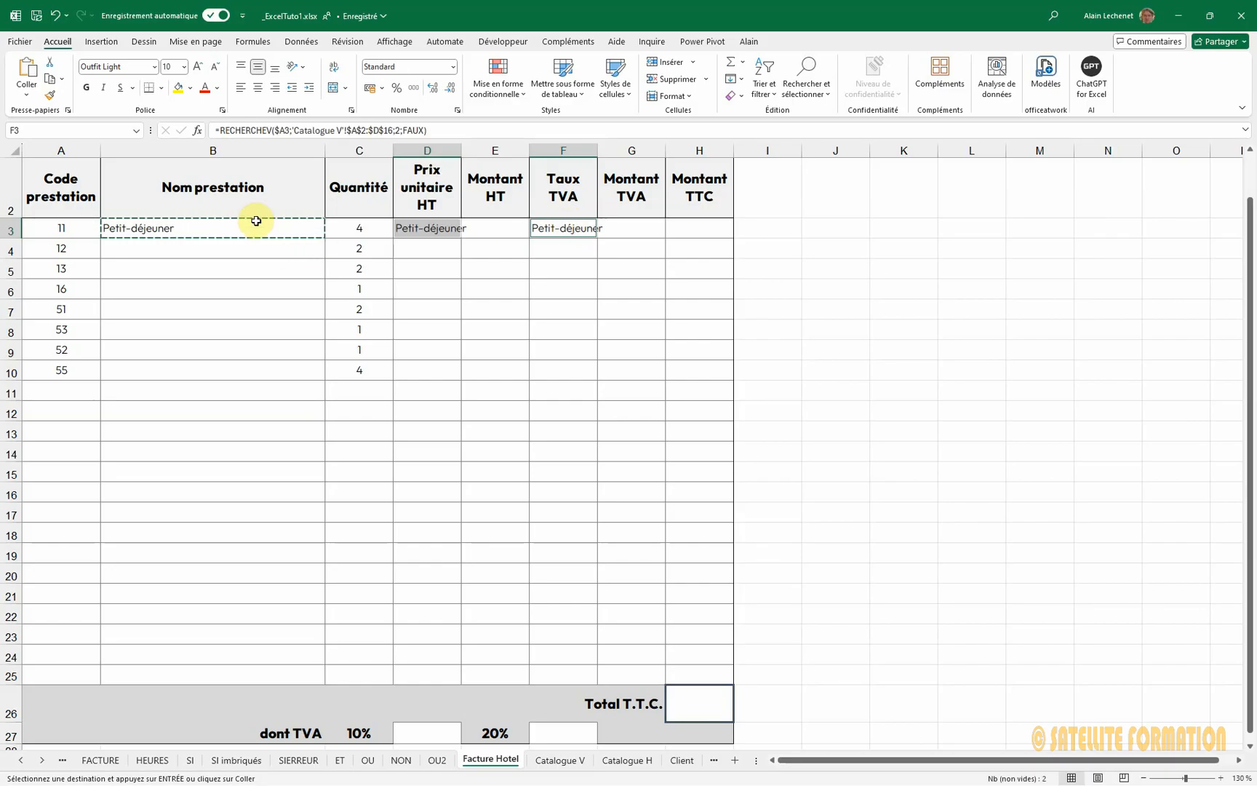
# Step: Set the column index of the RECHERCHEV formula in D3 to 3 for the unit price
pyautogui.click(499, 286)
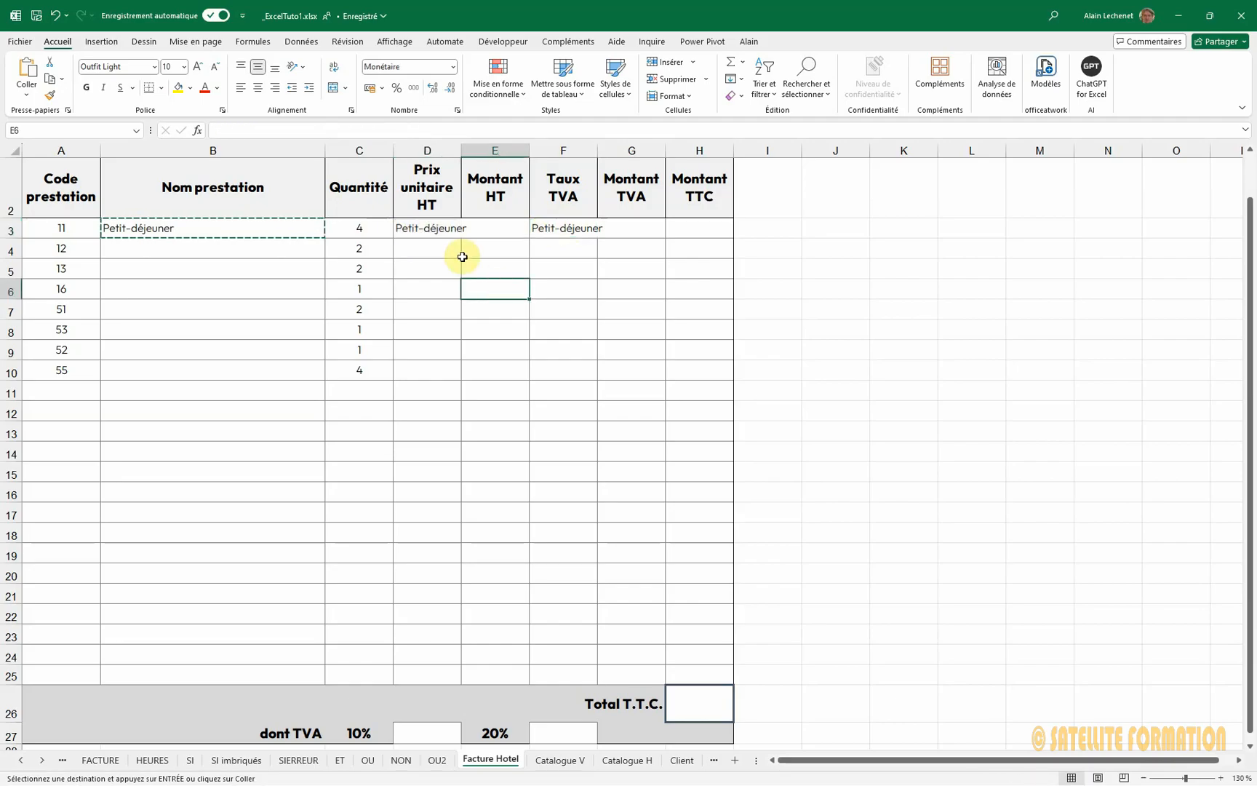
pyautogui.doubleClick(431, 230)
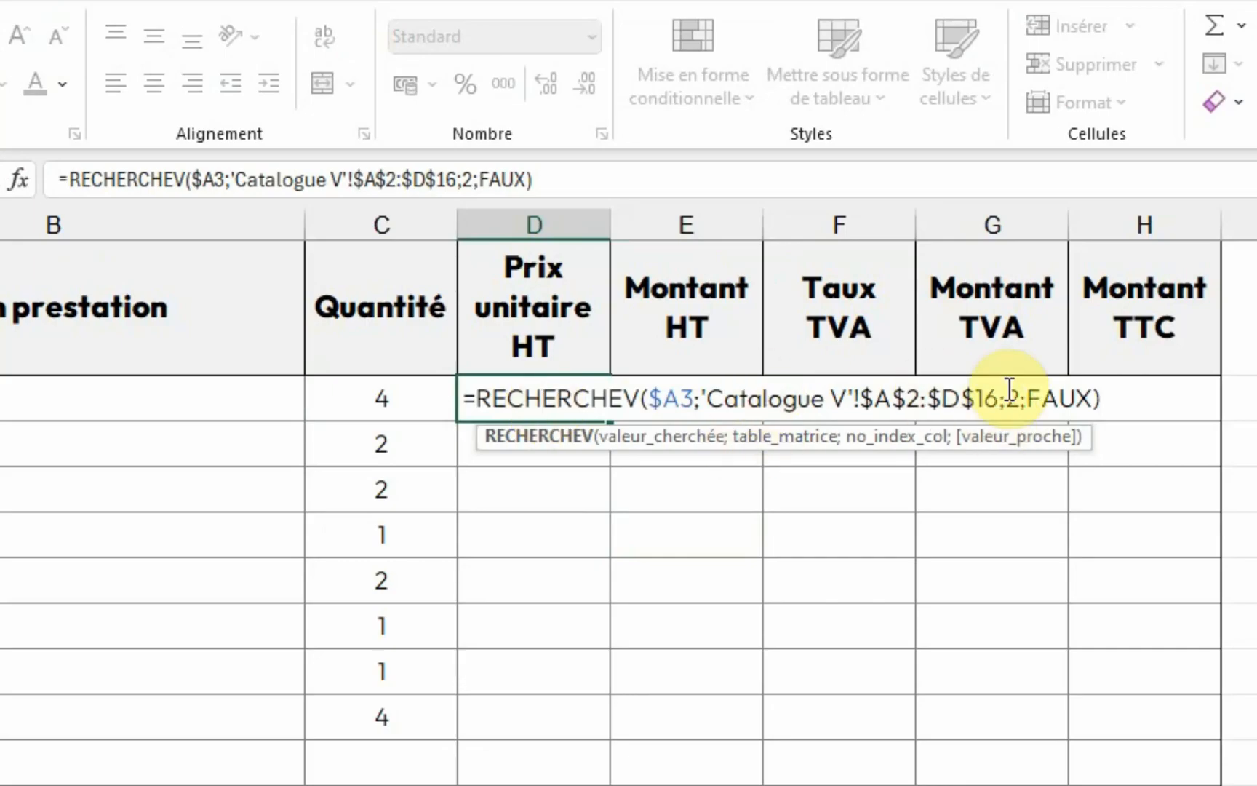
pyautogui.click(1007, 411)
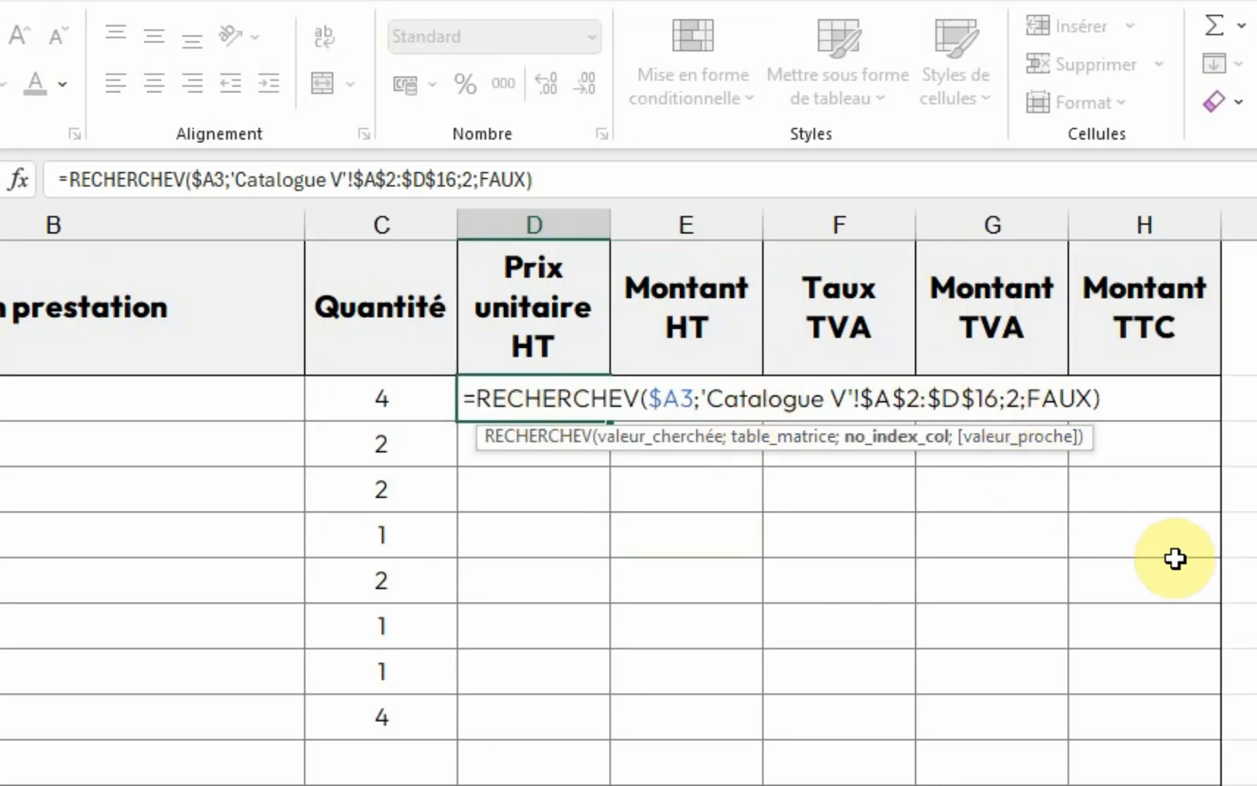
pyautogui.press('Delete')
pyautogui.write('3')
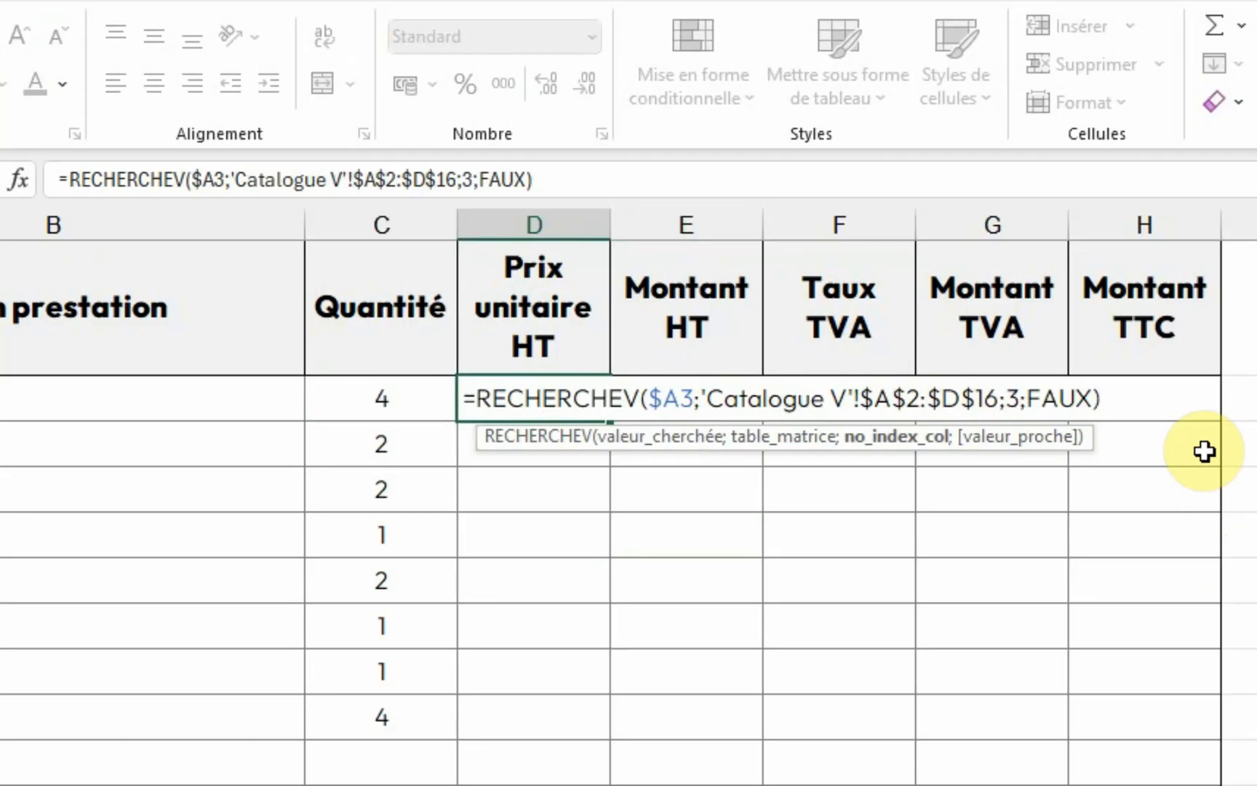
pyautogui.press('Return')
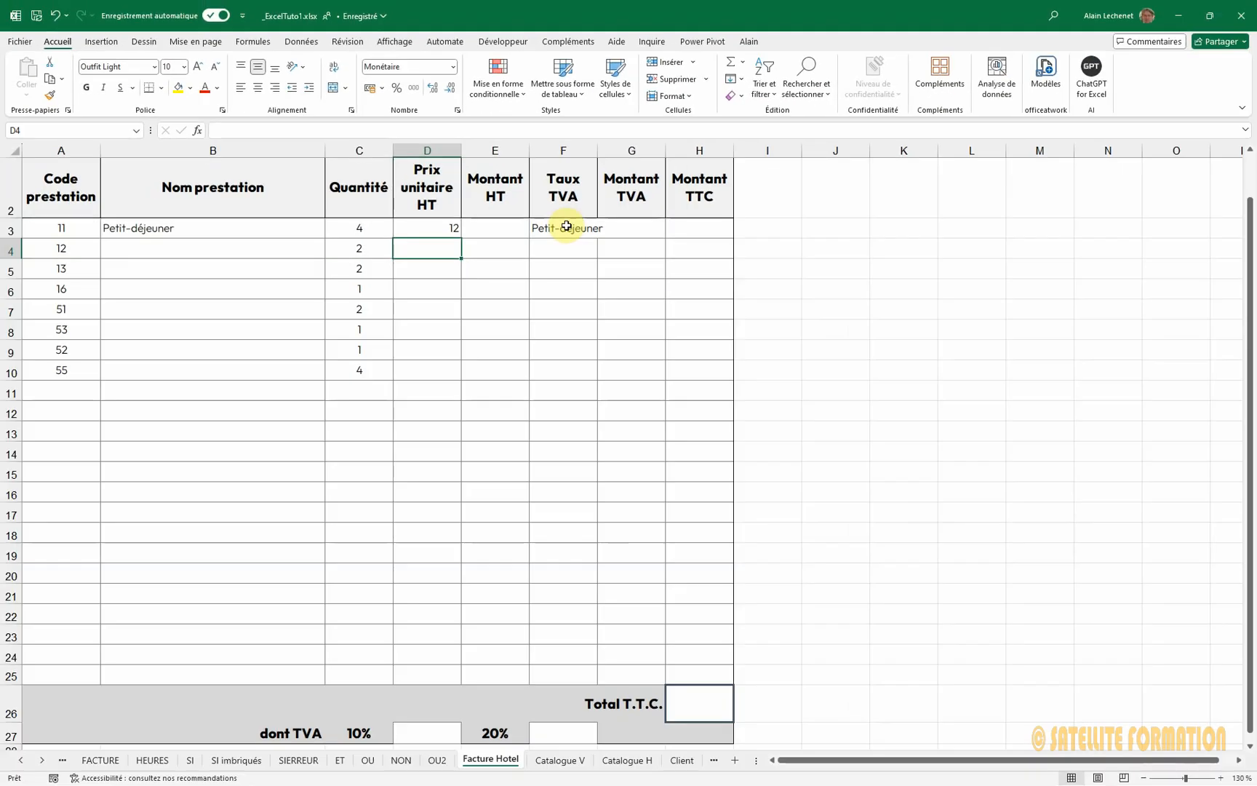
# Step: Set the column index of the RECHERCHEV formula in the Taux TVA cell F3 to 4
pyautogui.click(875, 404)
pyautogui.doubleClick(580, 230)
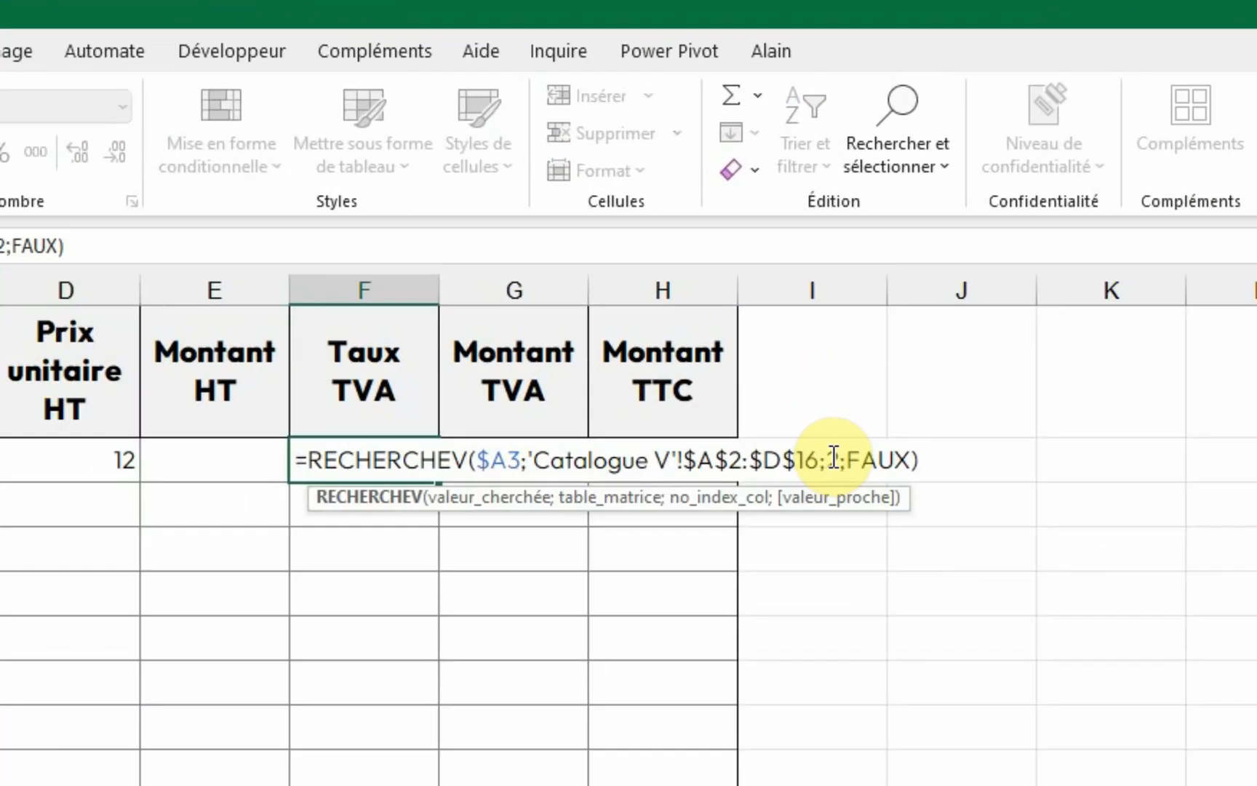
pyautogui.doubleClick(834, 460)
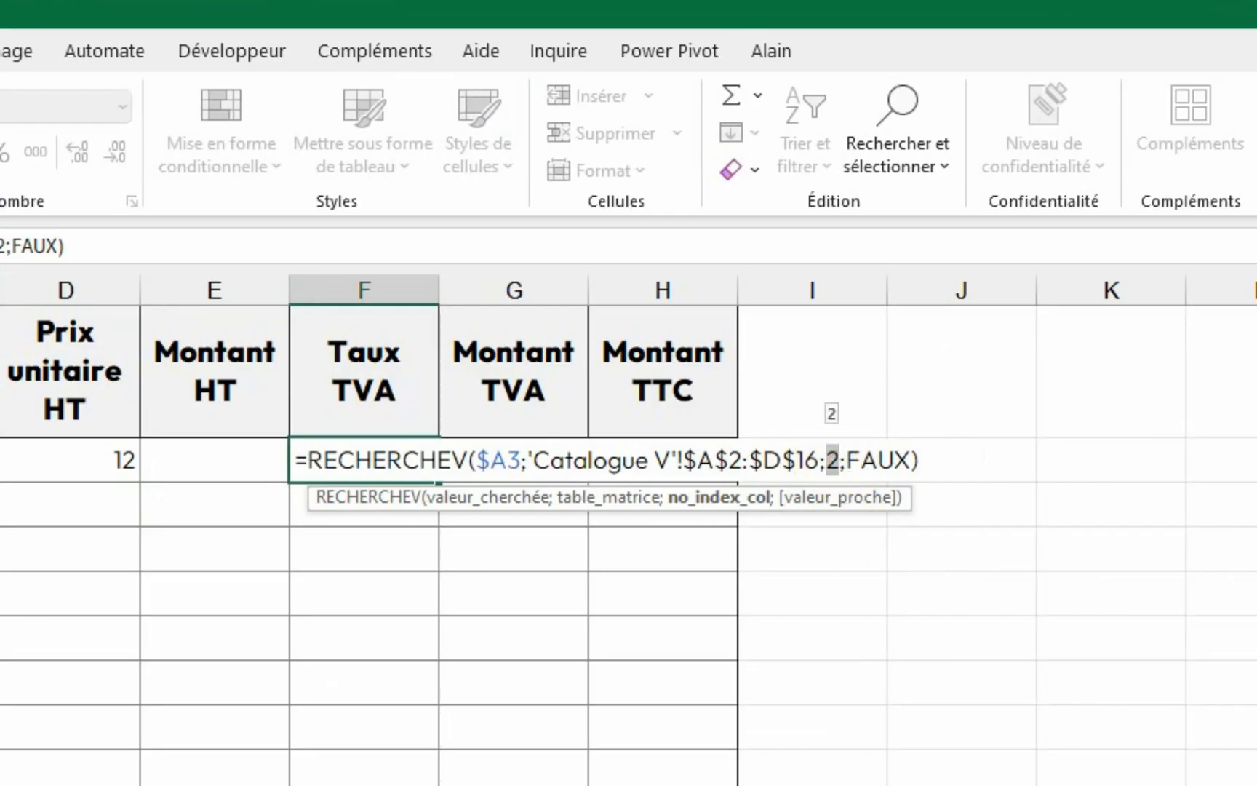
pyautogui.write('4')
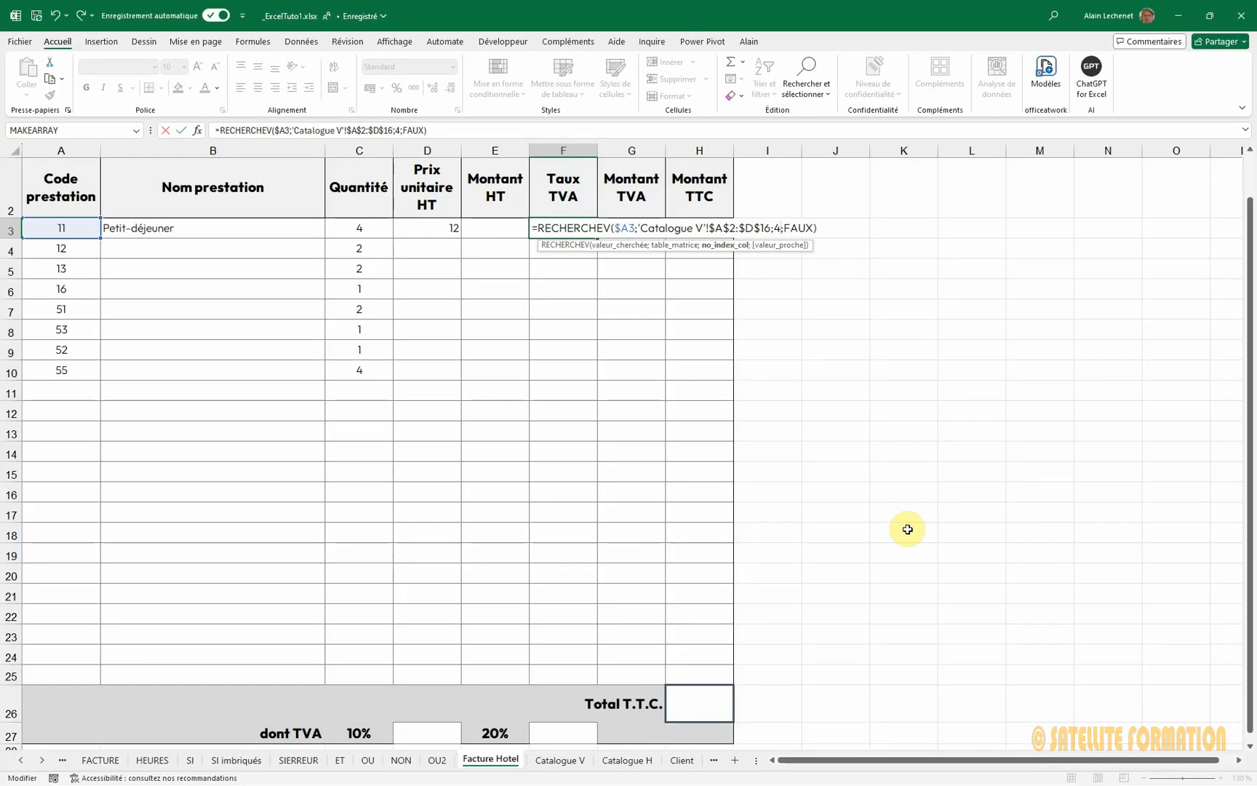
pyautogui.press('Return')
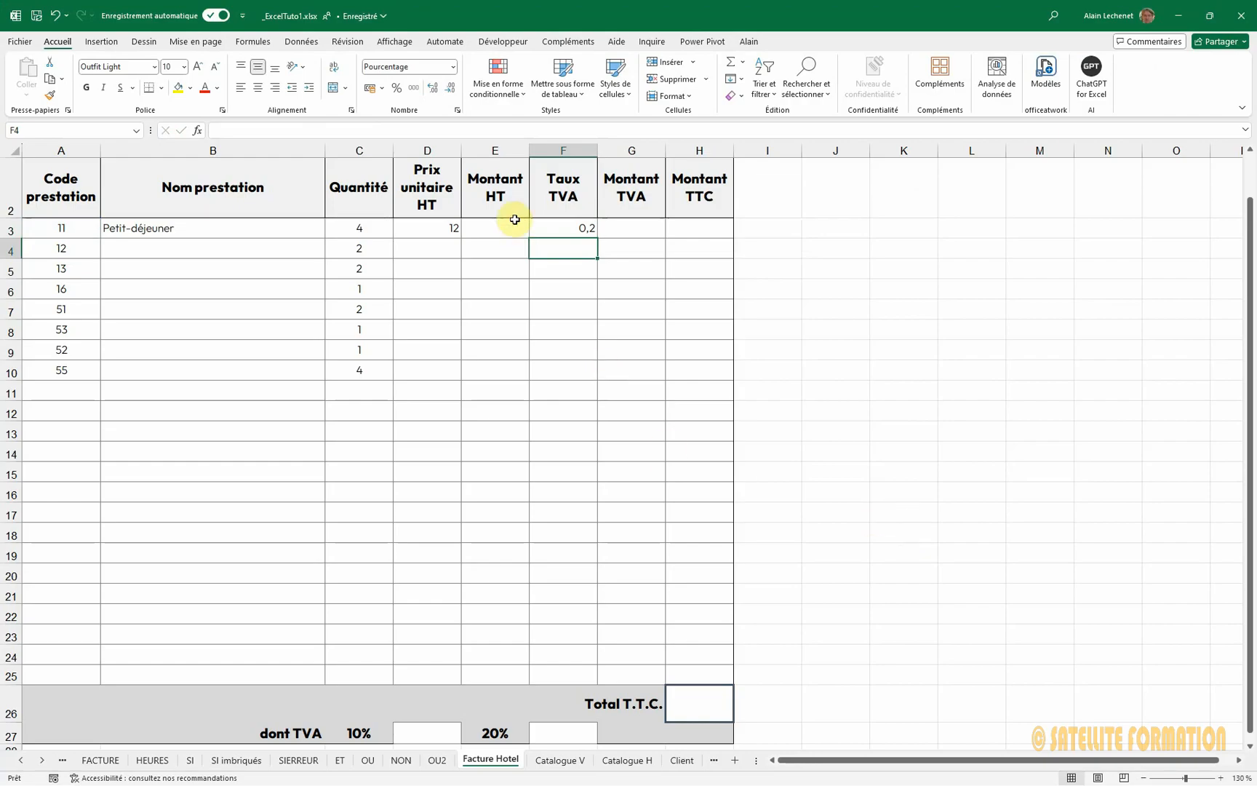
# Step: Apply the Monétaire number format to the unit price in D3
pyautogui.click(450, 235)
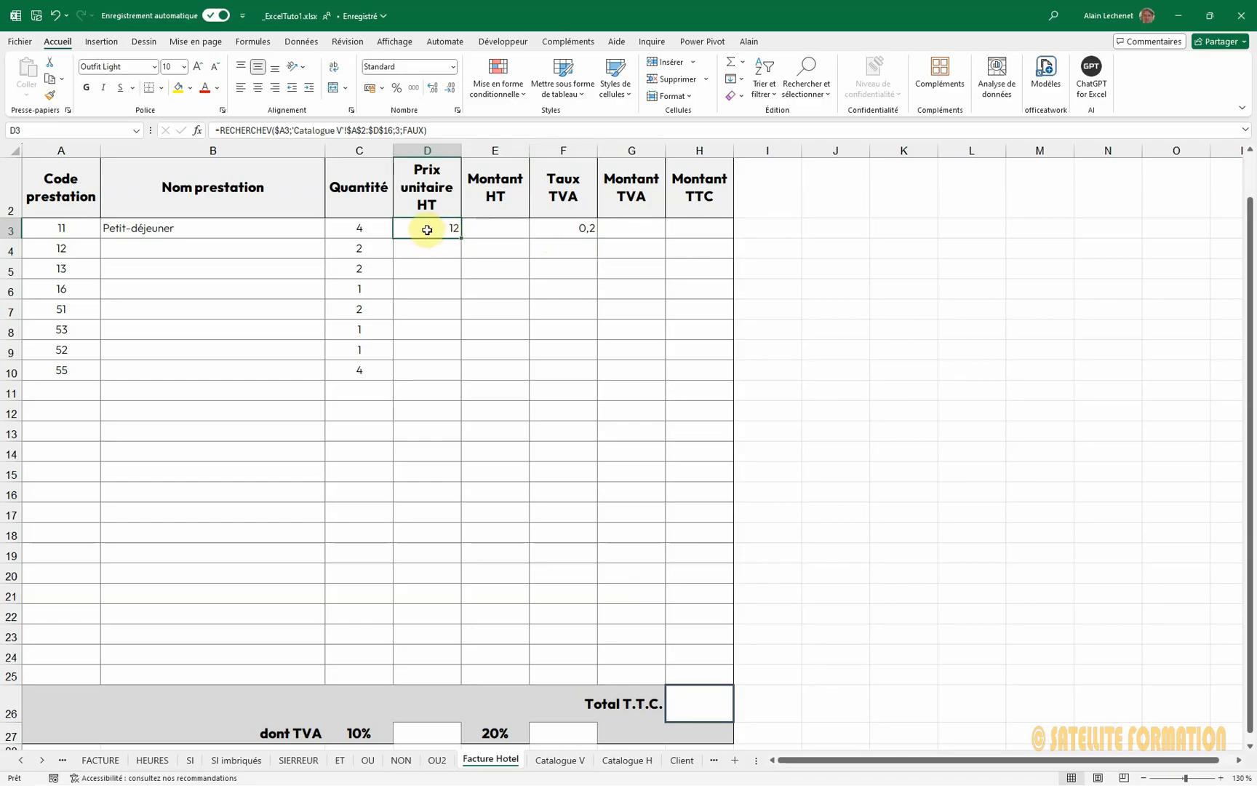
pyautogui.click(453, 67)
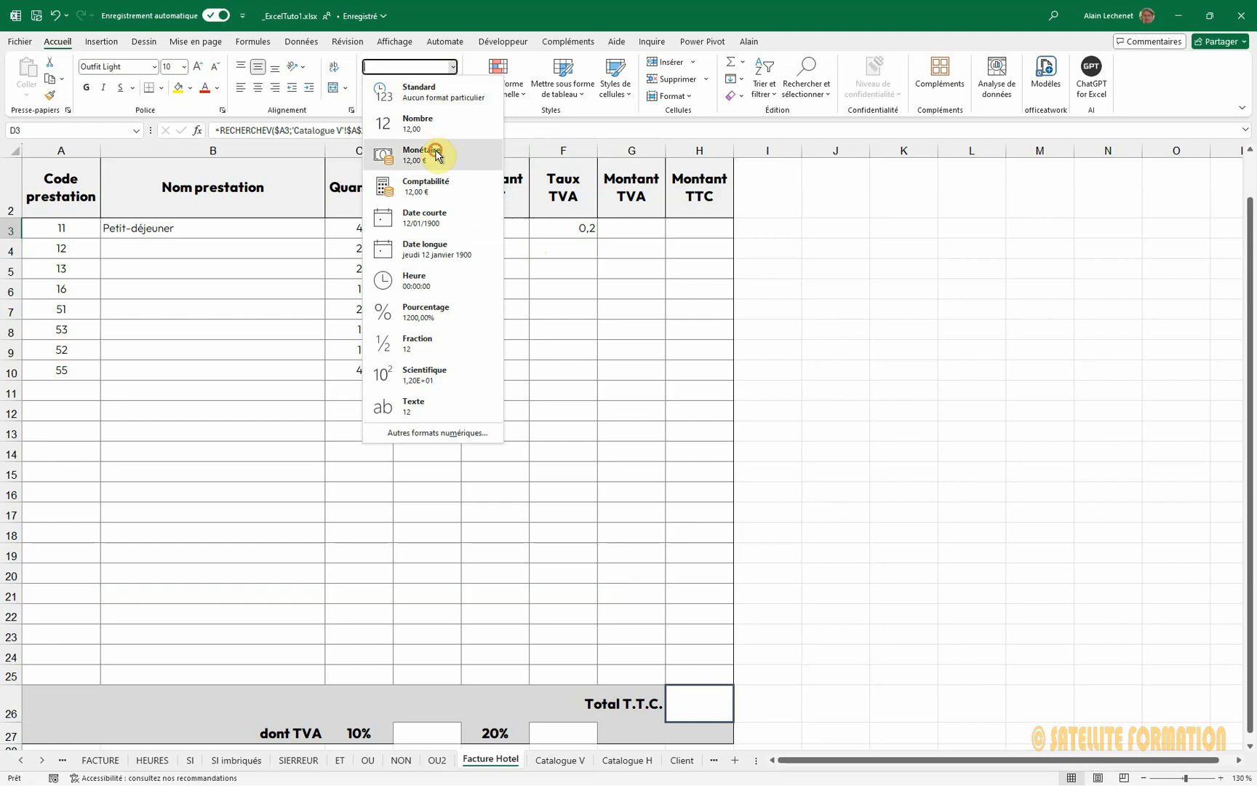
pyautogui.click(437, 154)
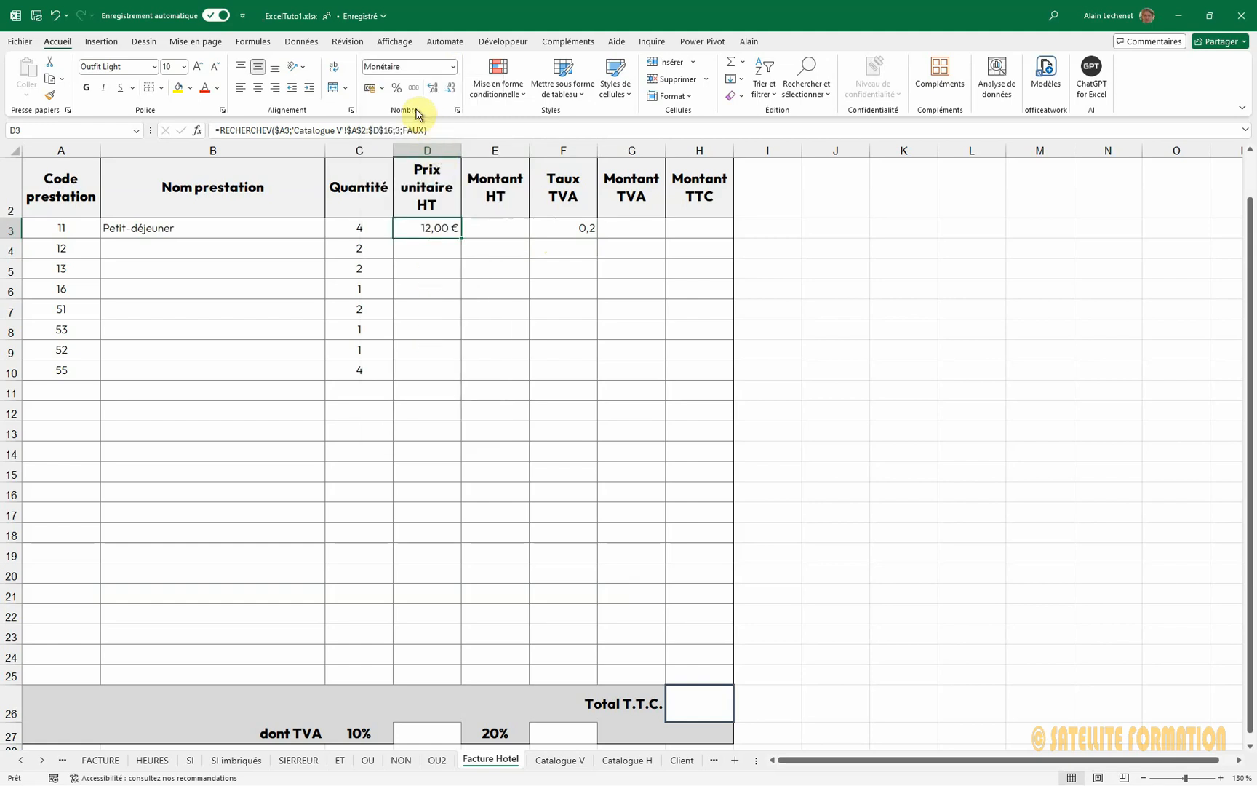
pyautogui.click(455, 70)
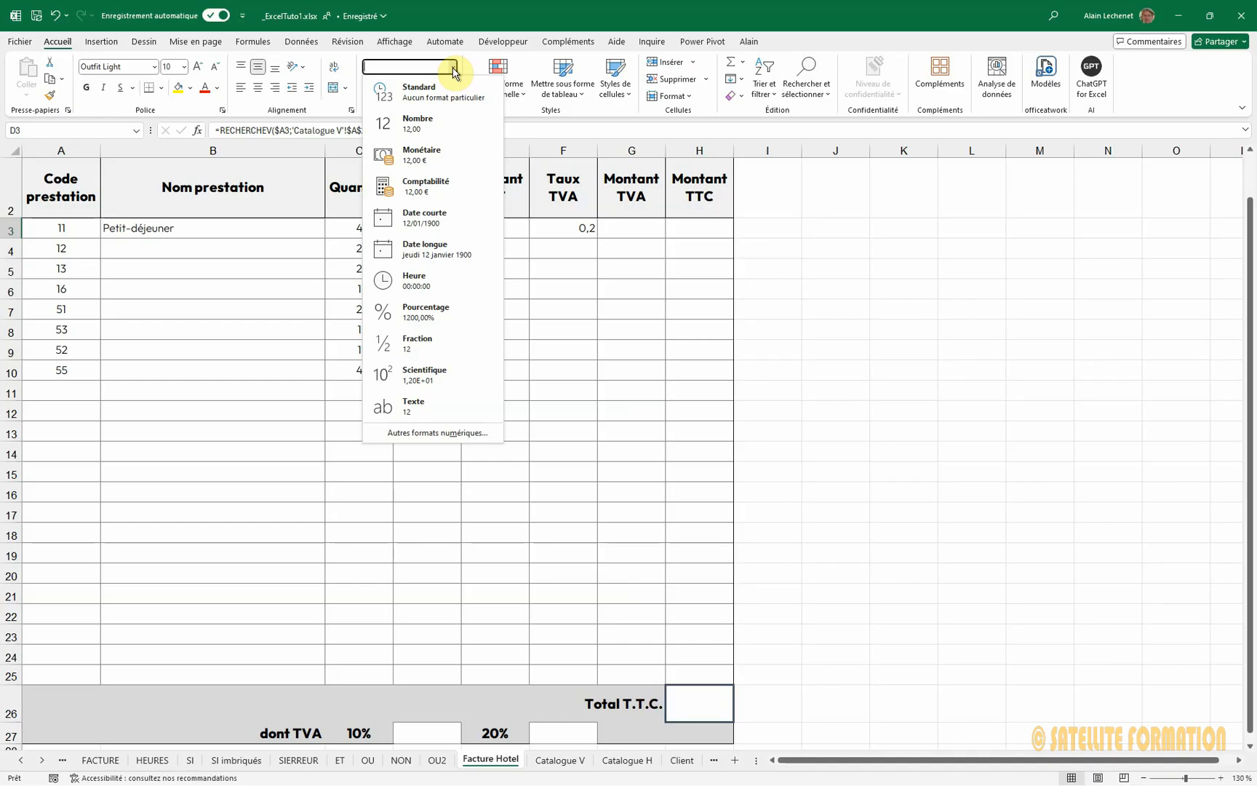
pyautogui.click(430, 154)
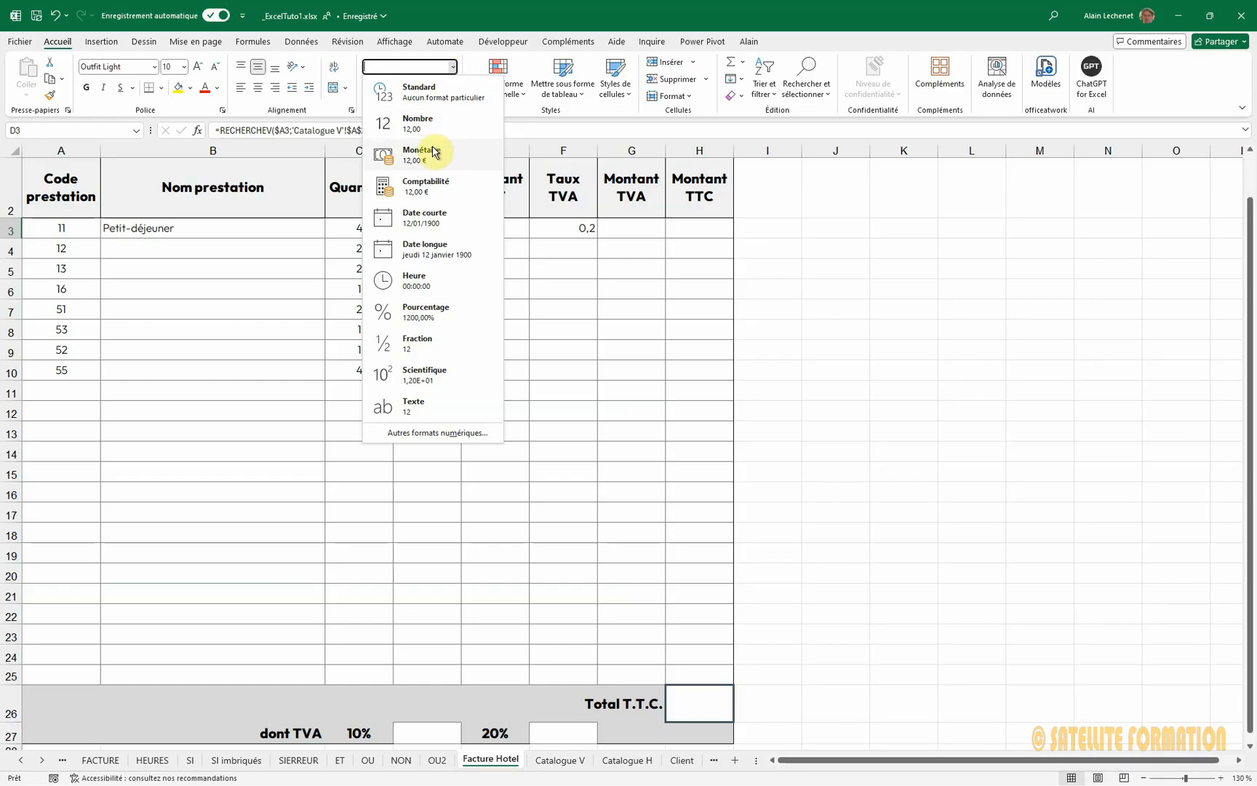
# Step: Apply the Pourcentage number format to the VAT rate in F3
pyautogui.click(579, 226)
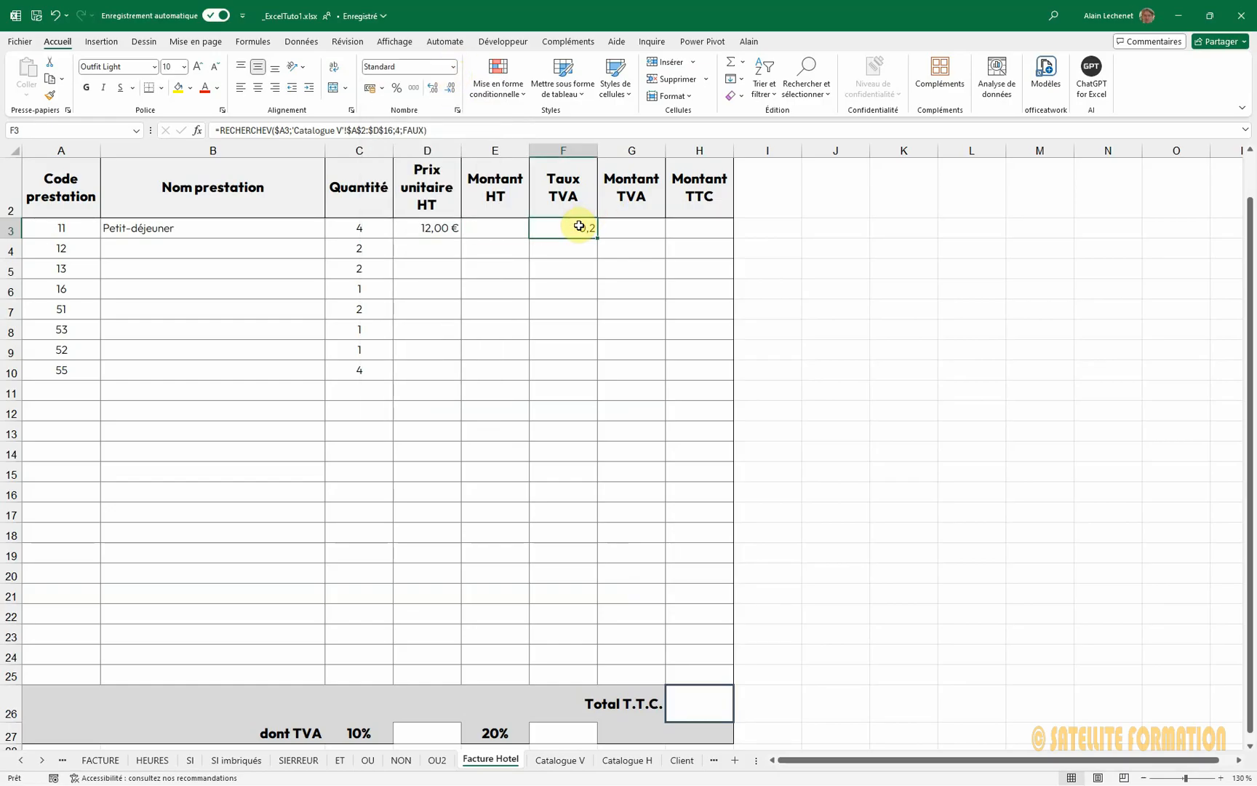
pyautogui.click(455, 67)
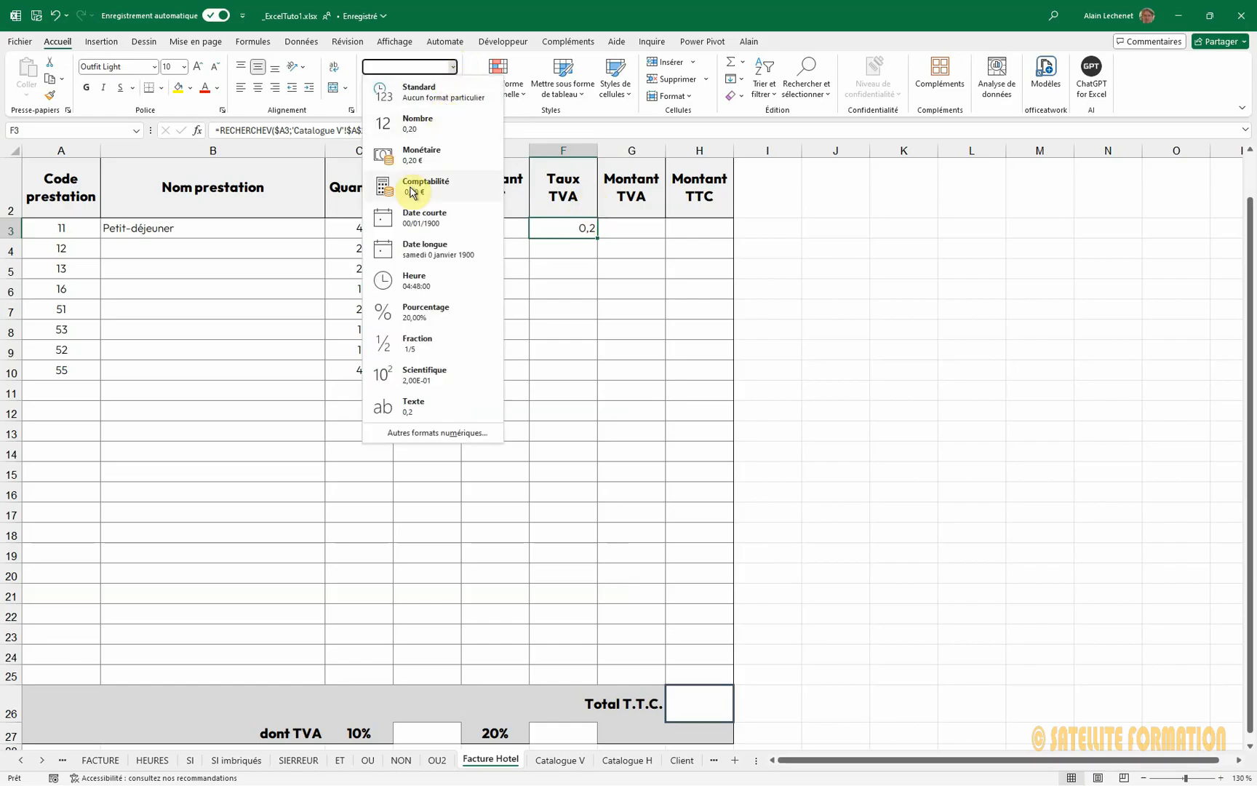
pyautogui.click(435, 319)
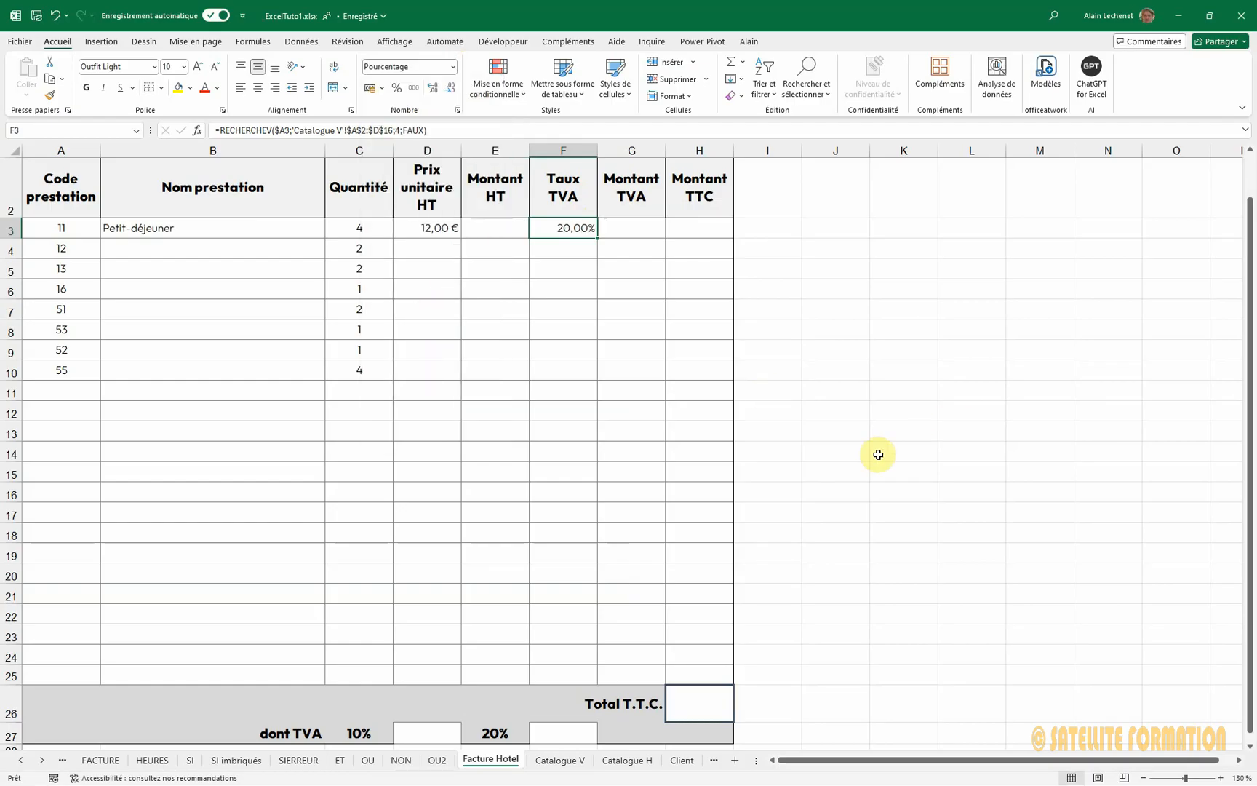
# Step: Fill the Nom prestation formula from B3 down to B25, and check the copied formulas in B10 and B11 against the code column
pyautogui.click(216, 227)
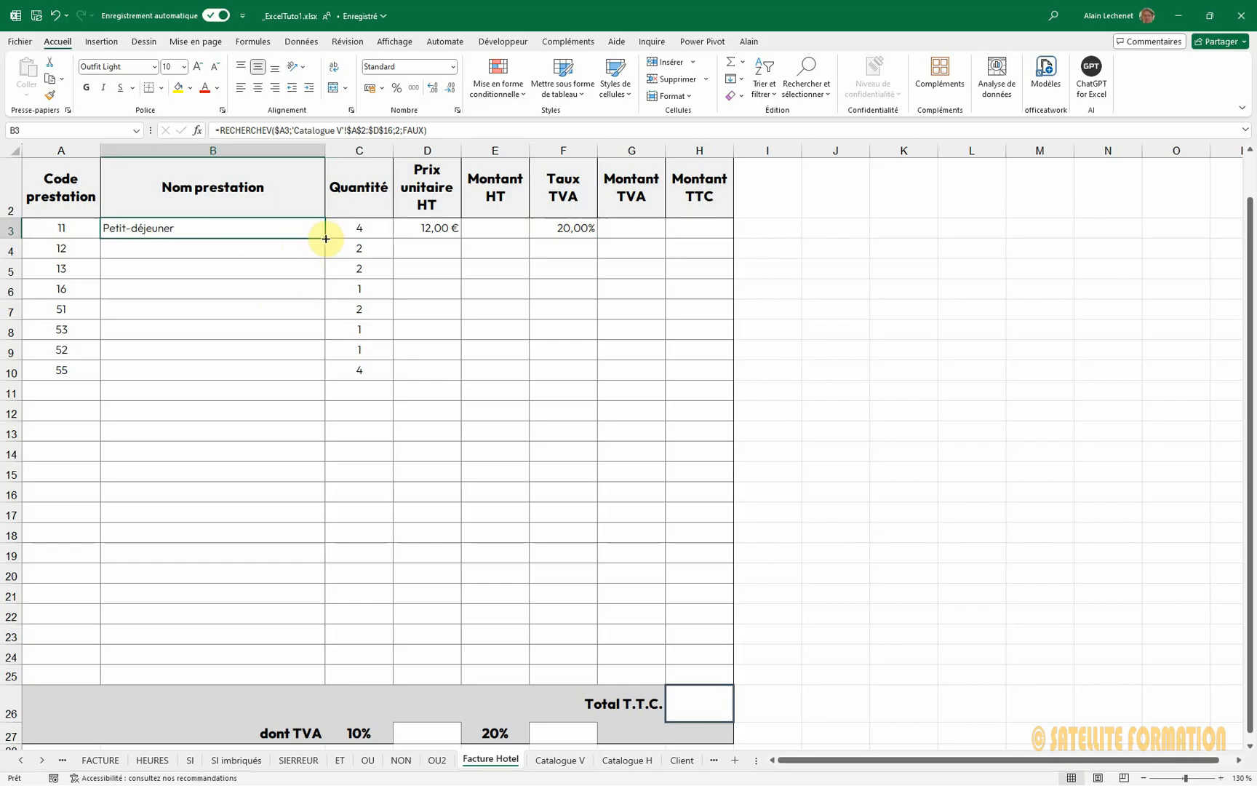
pyautogui.moveTo(325, 239); pyautogui.dragTo(329, 374)
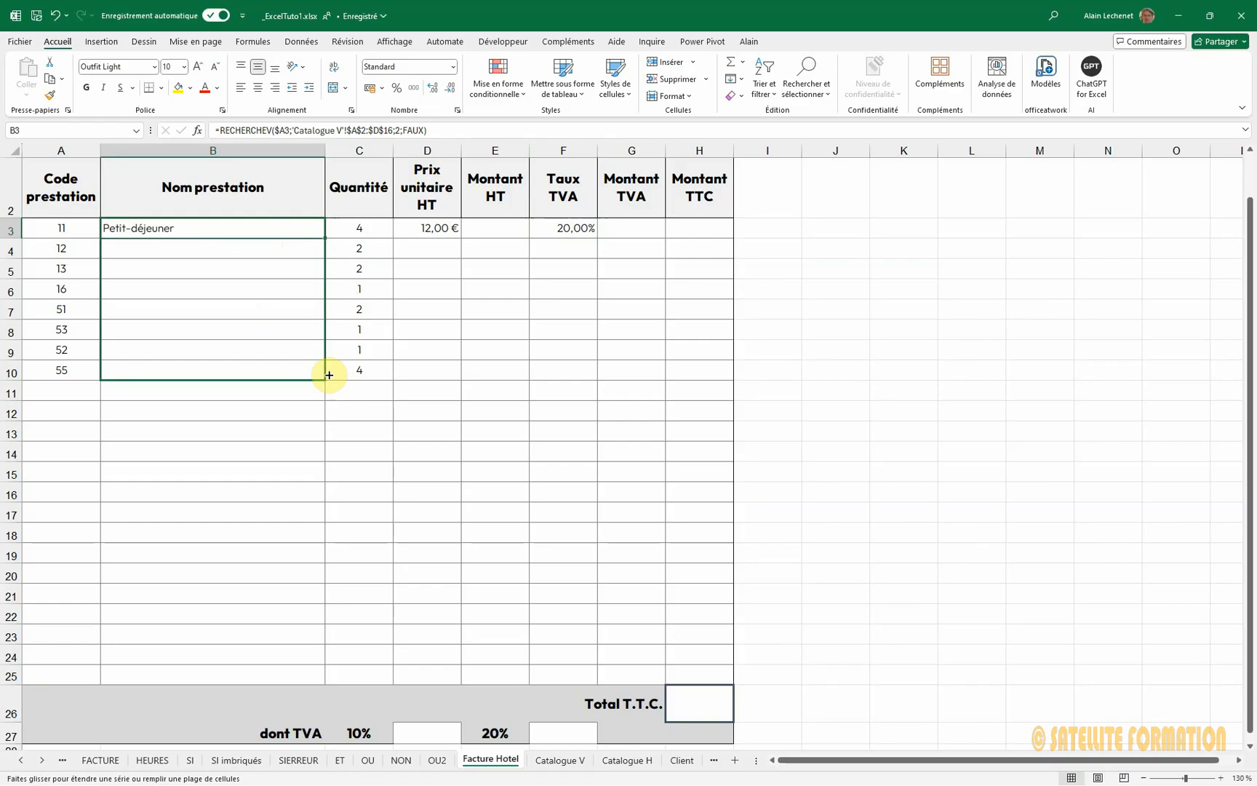
pyautogui.moveTo(329, 375); pyautogui.dragTo(307, 675)
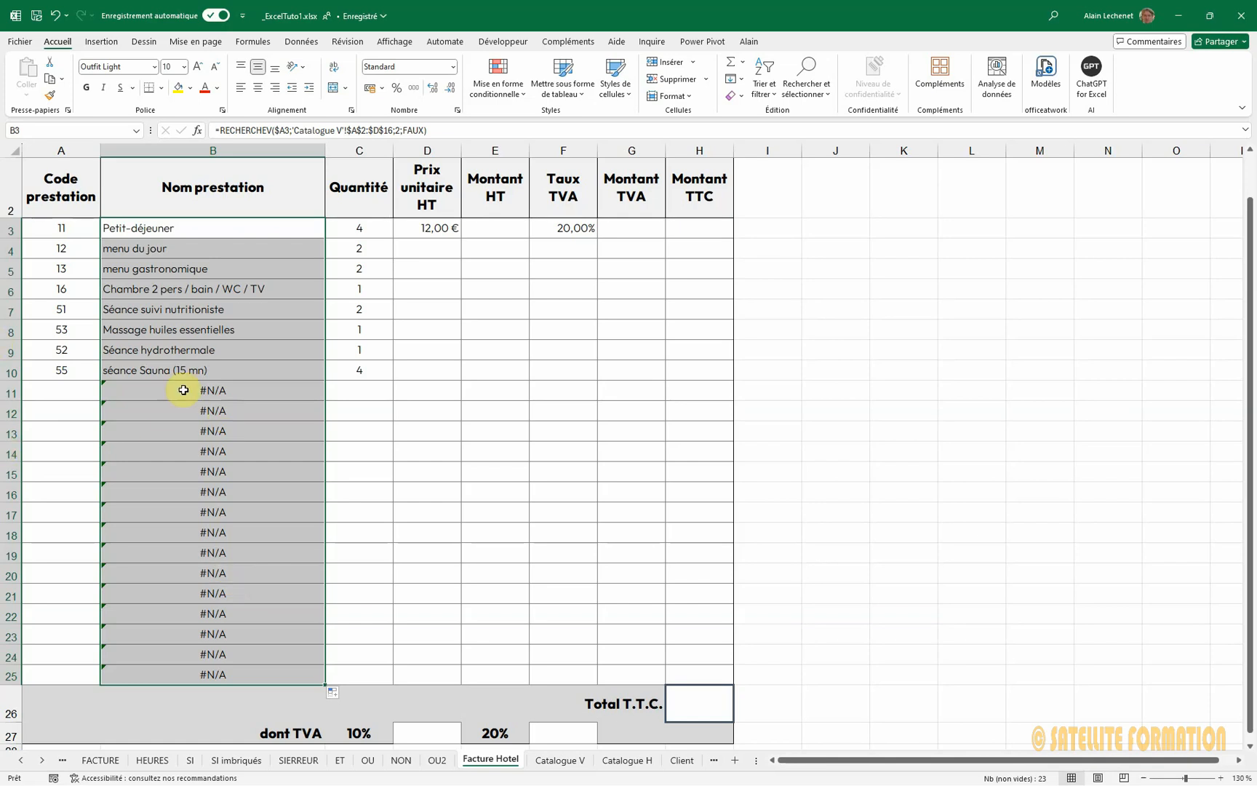
pyautogui.click(51, 387)
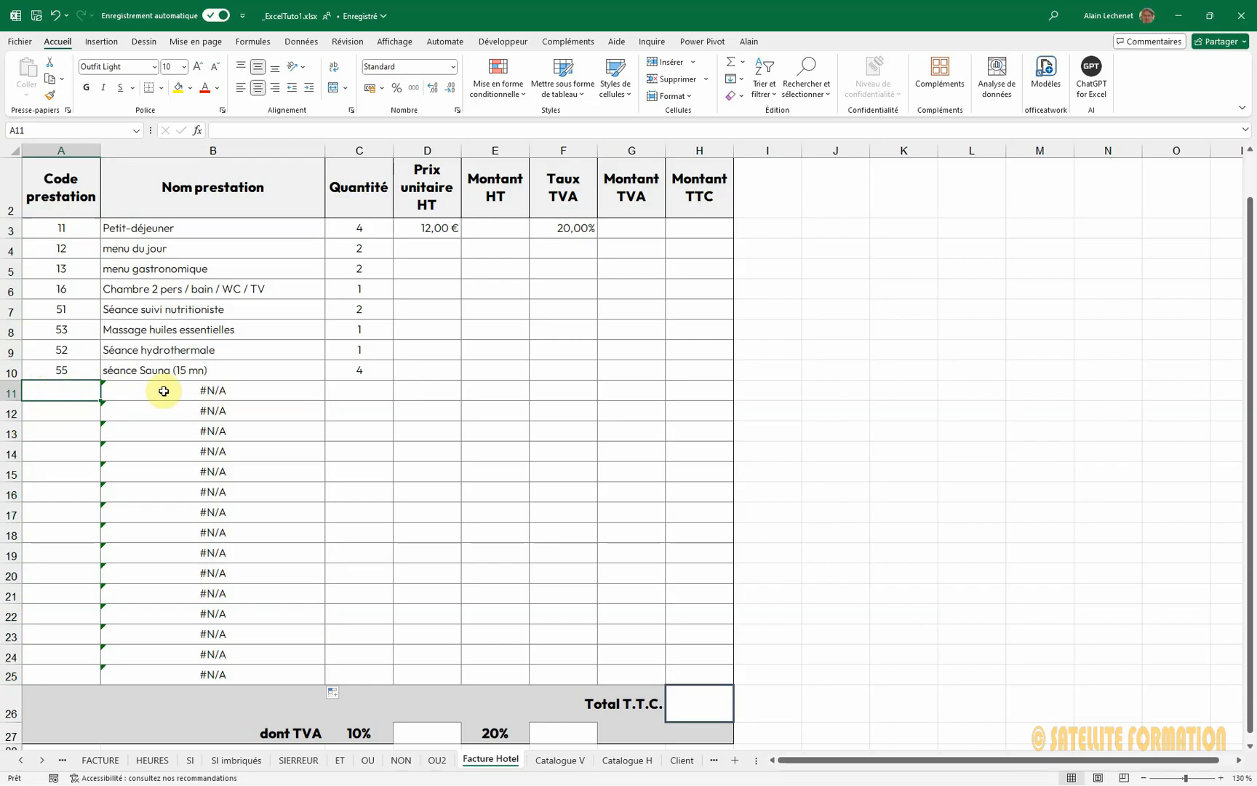
pyautogui.click(202, 391)
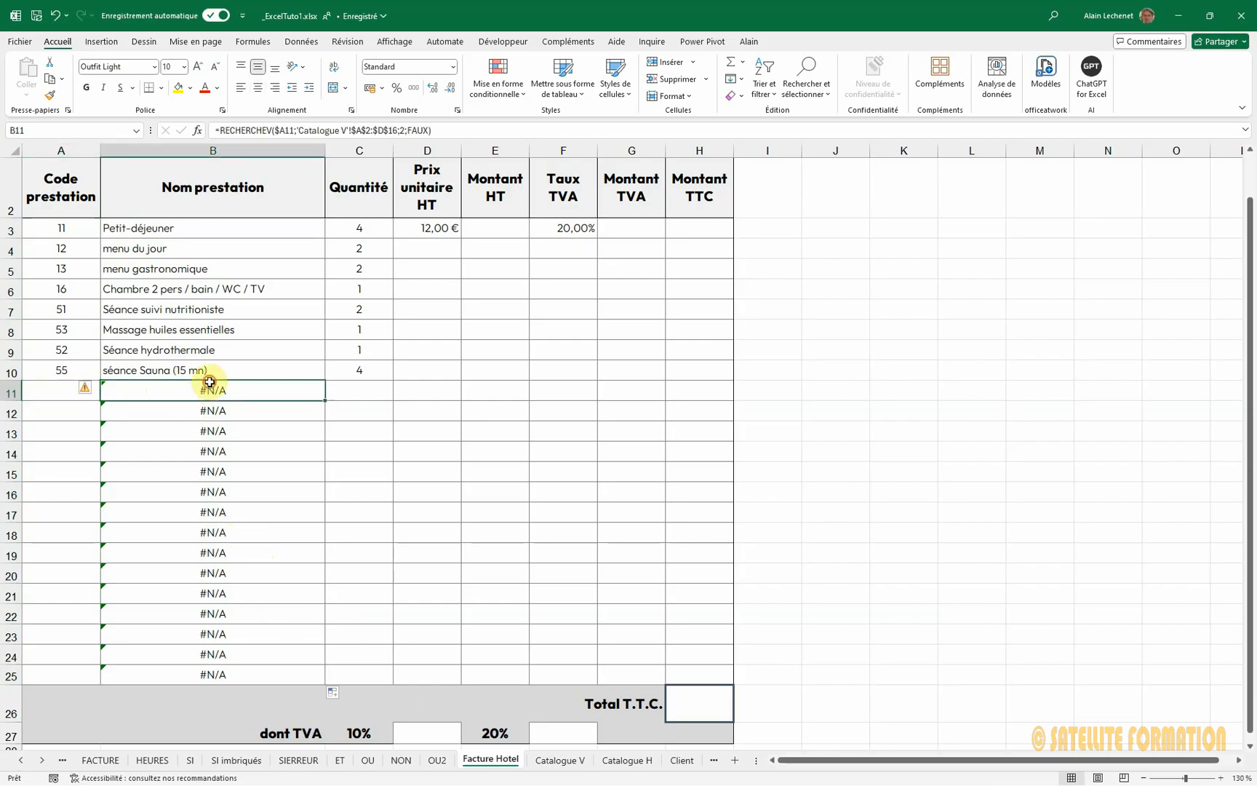
pyautogui.click(244, 371)
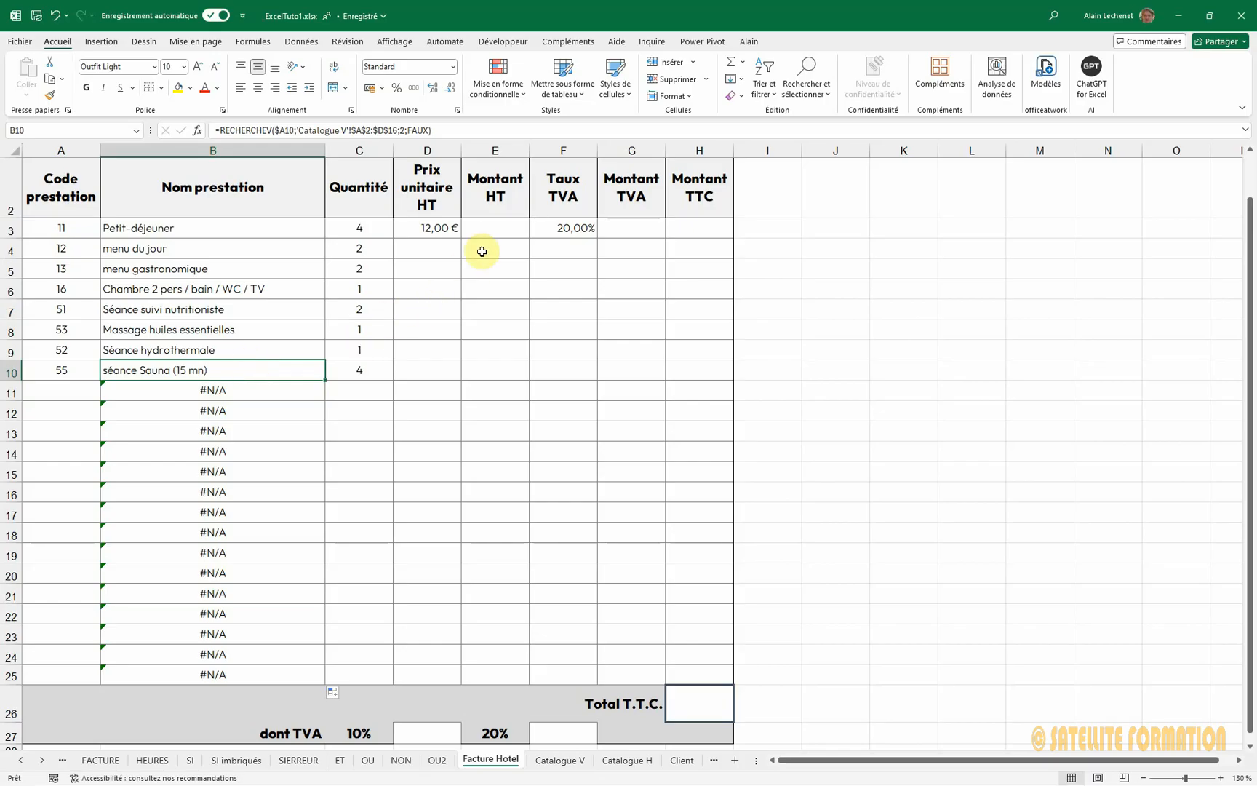
# Step: Calculate the Montant HT in E3 as quantity times unit price with the formula =C3*D3
pyautogui.click(494, 230)
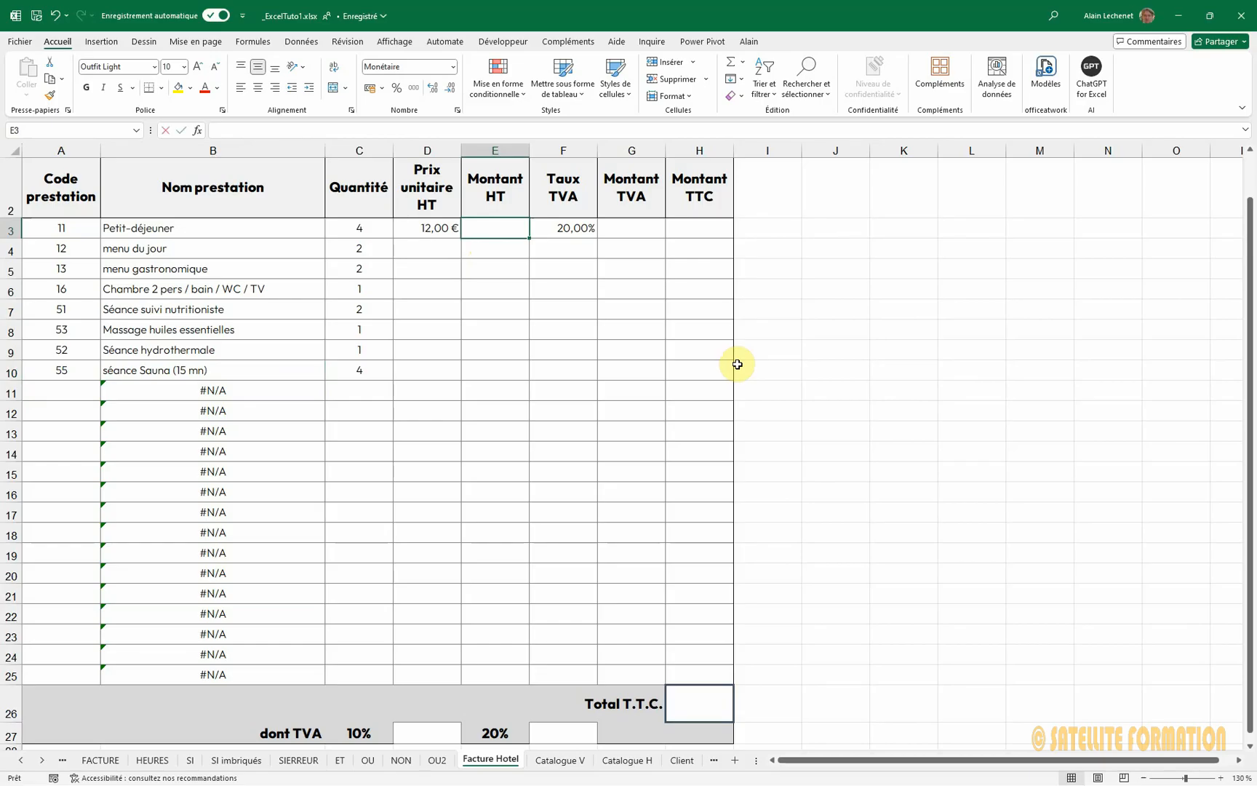
pyautogui.write('=')
pyautogui.click(349, 227)
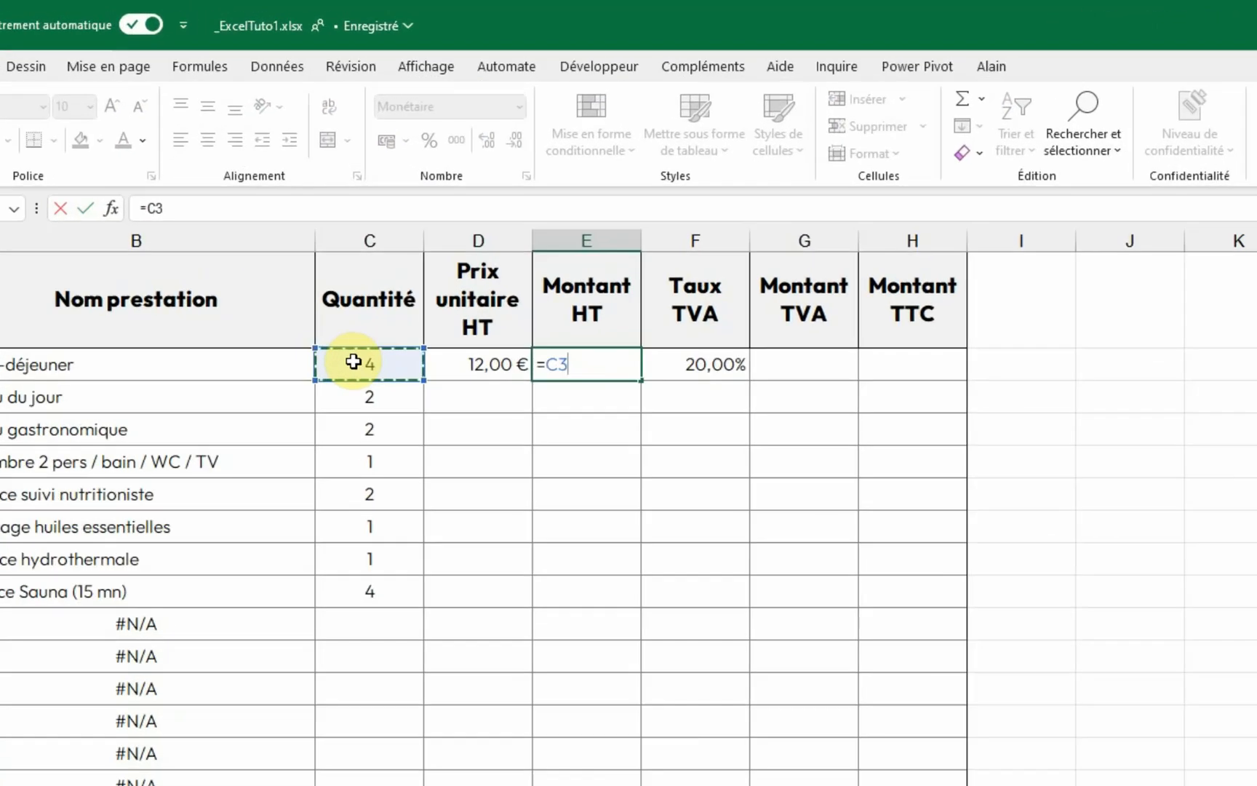
pyautogui.write('*')
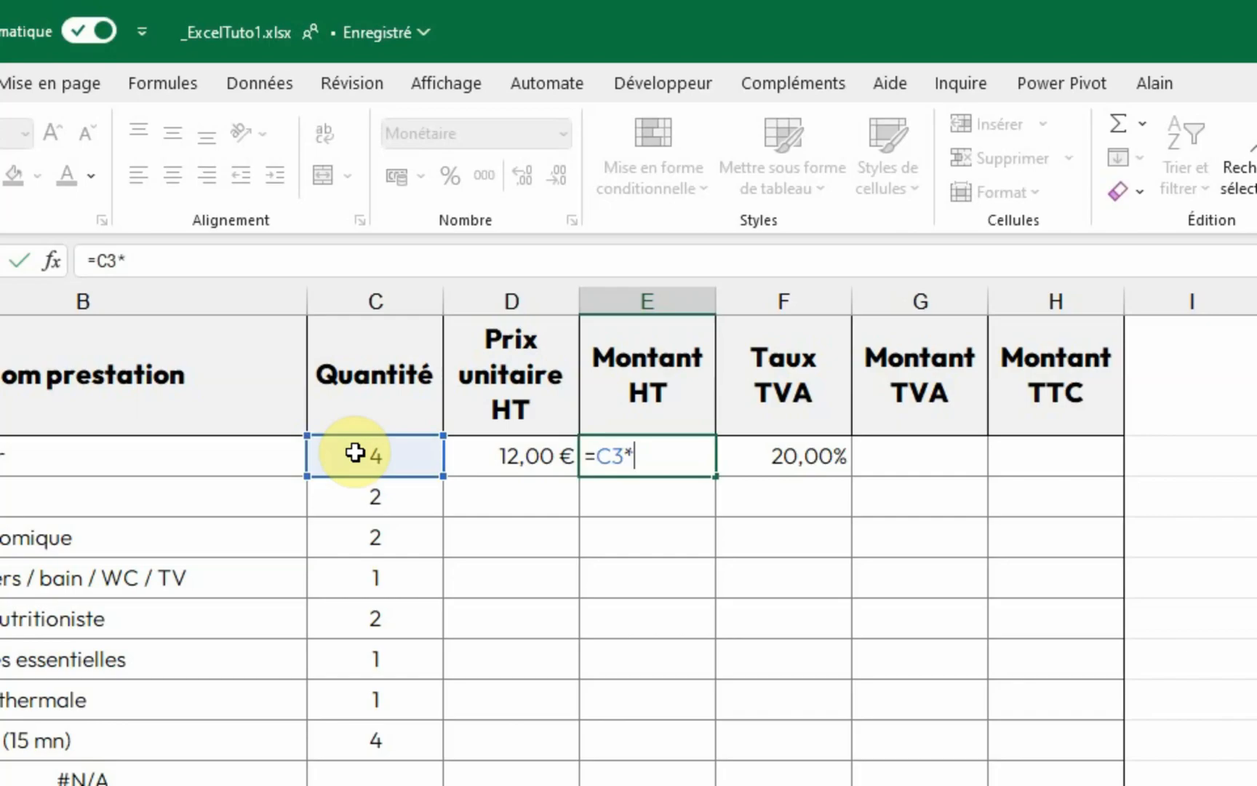
pyautogui.click(512, 459)
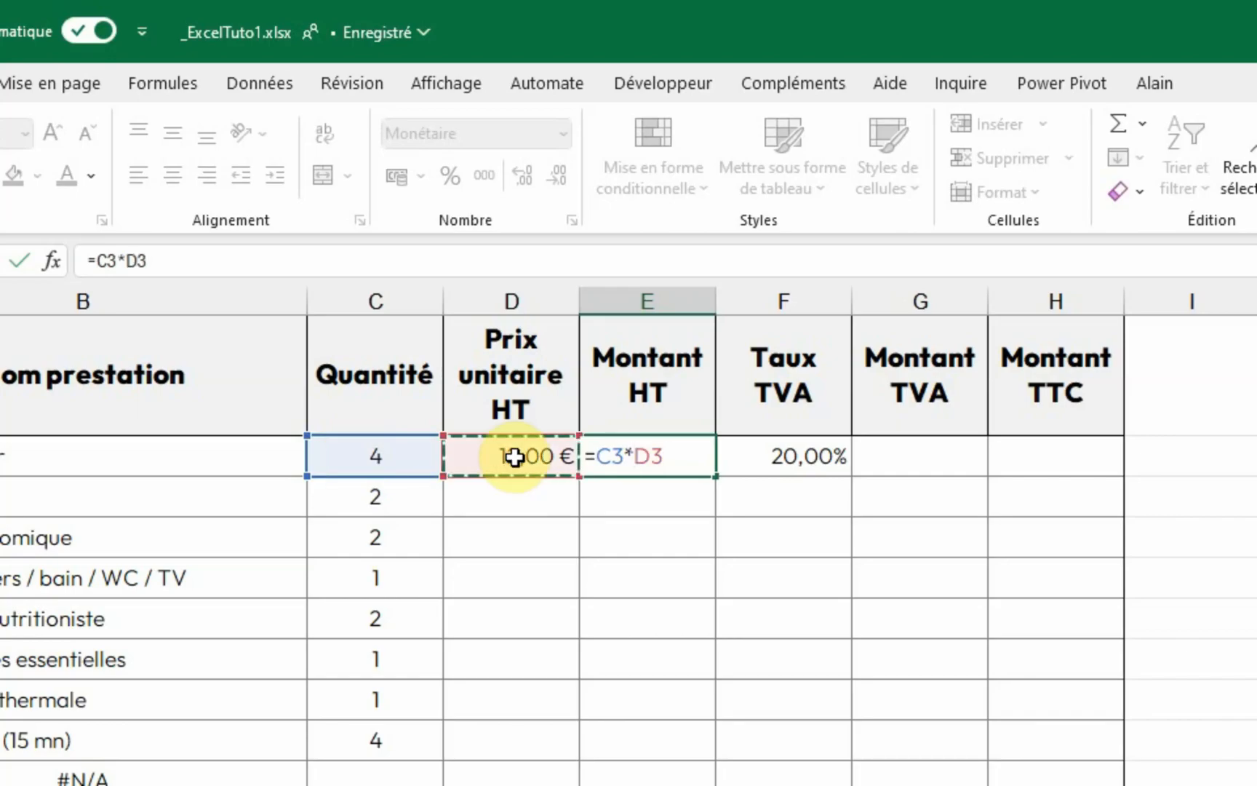
pyautogui.press('Return')
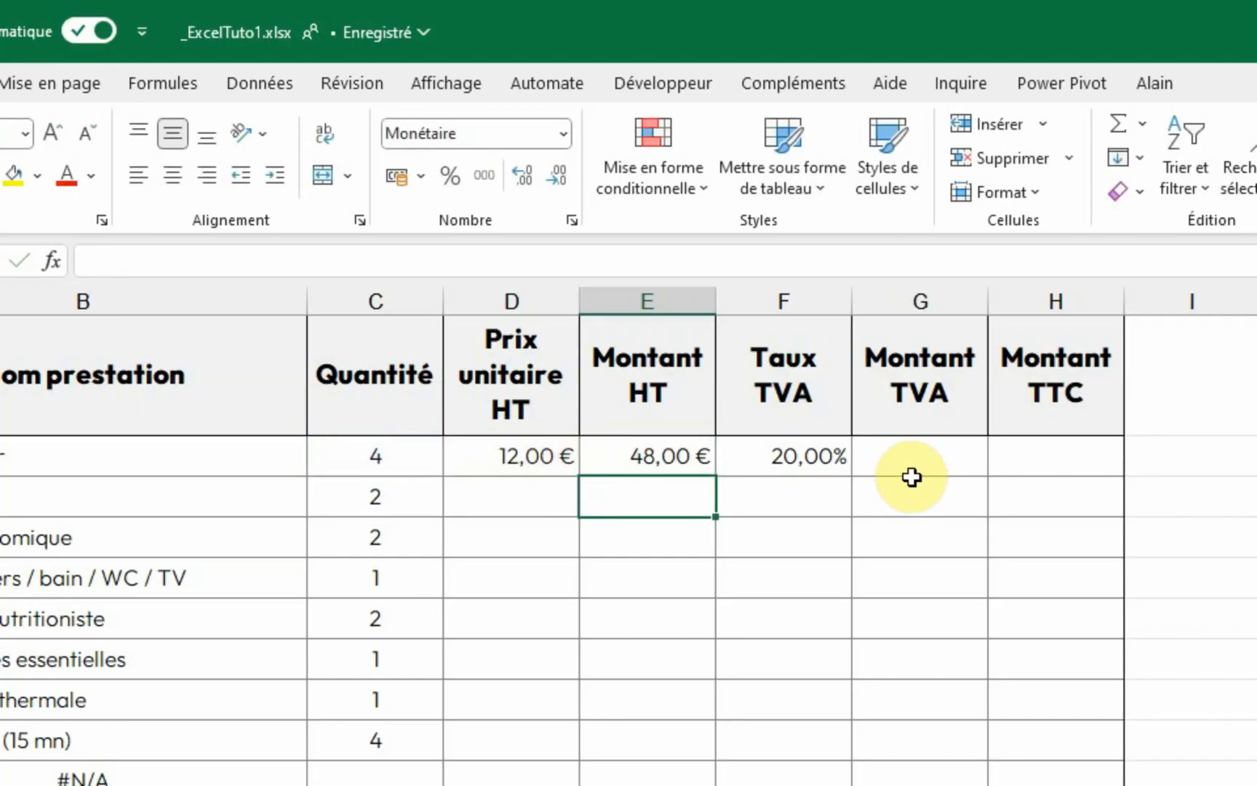
# Step: Calculate the Montant TVA in G3 as net amount times VAT rate with the formula =E3*F3
pyautogui.click(937, 451)
pyautogui.write('=')
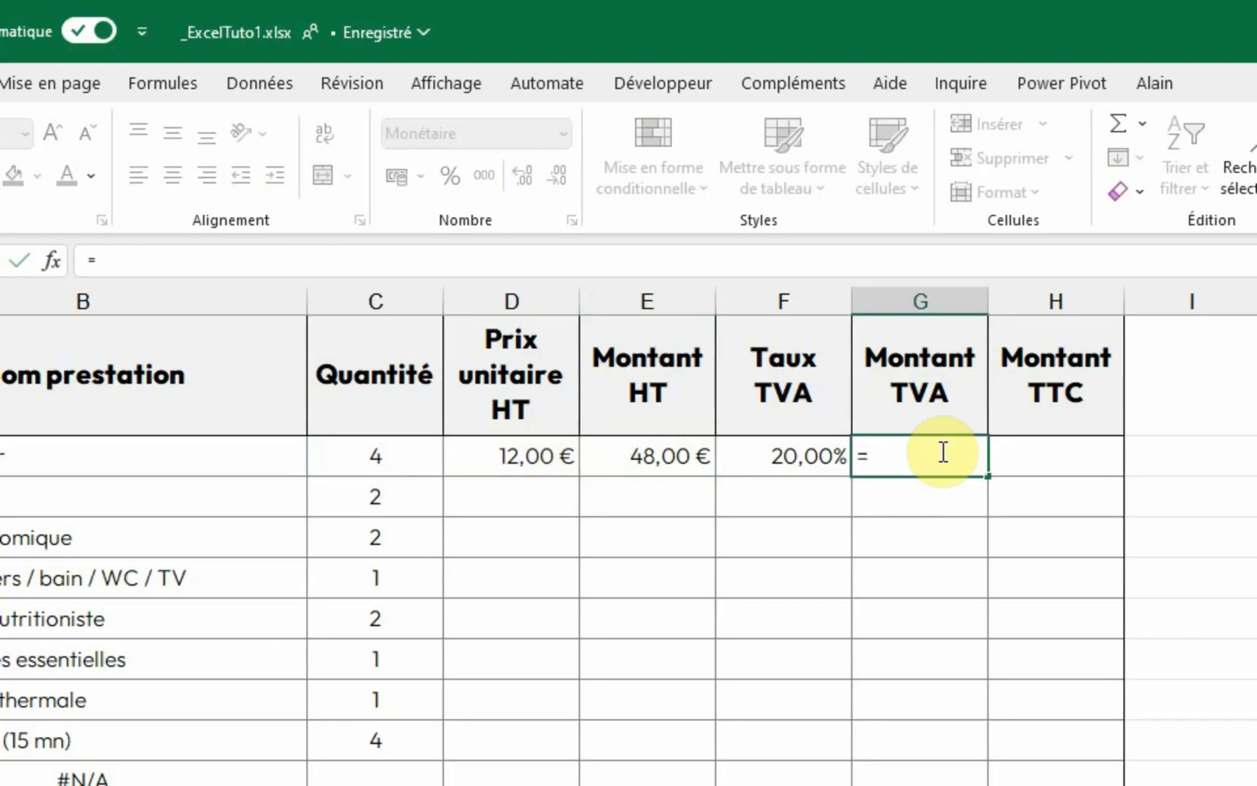
pyautogui.click(663, 468)
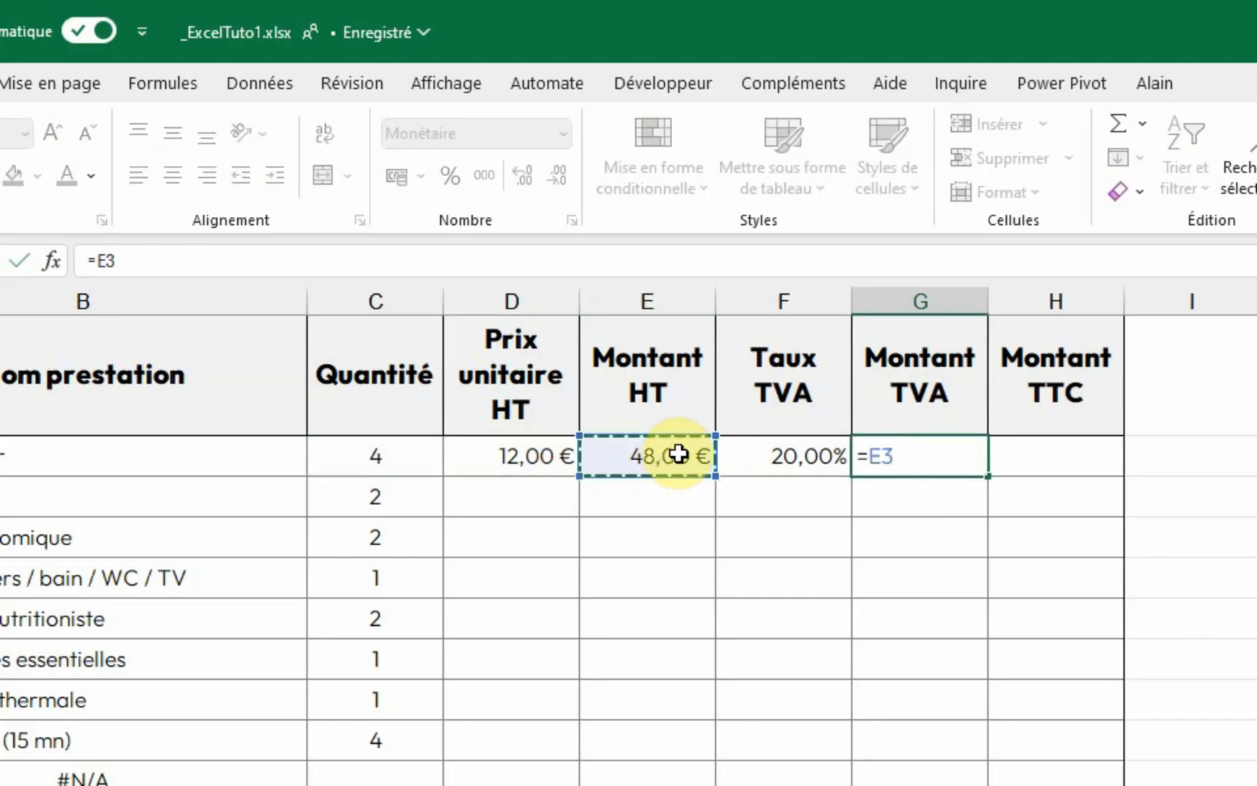
pyautogui.write('*')
pyautogui.click(815, 456)
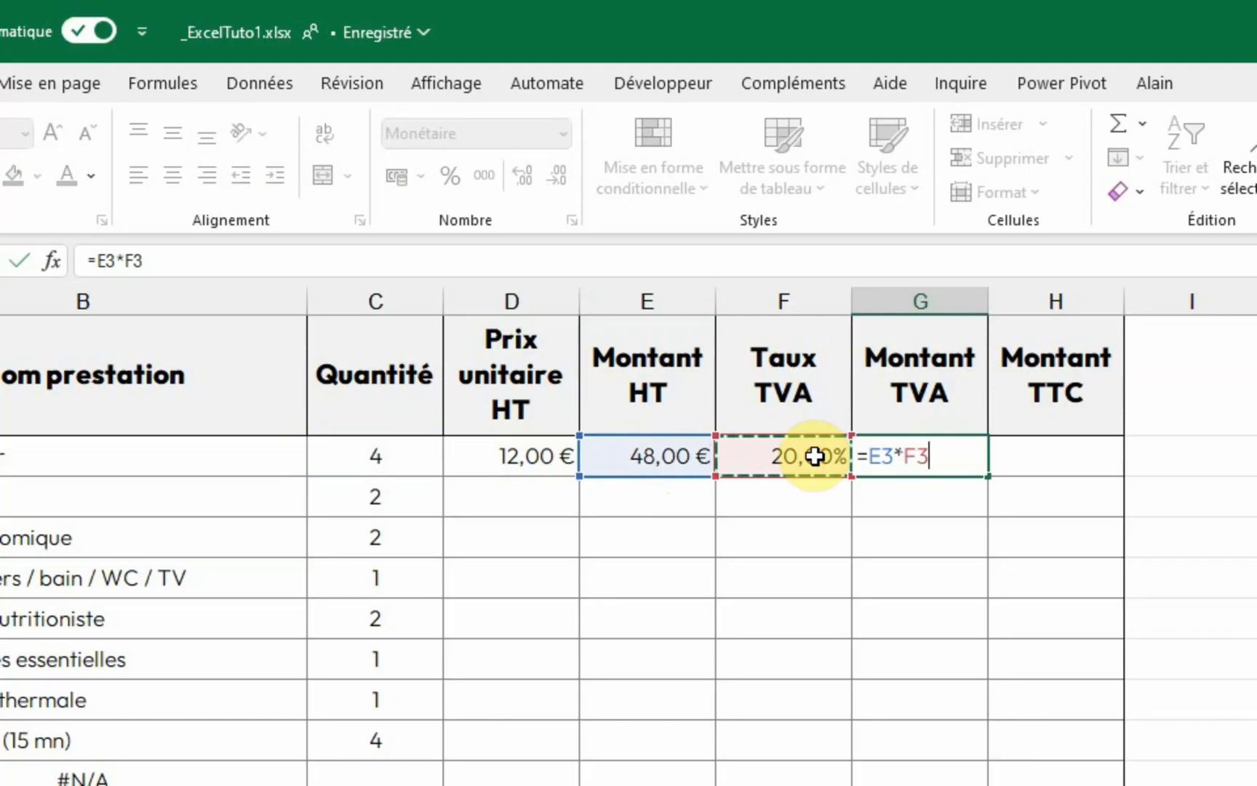
pyautogui.press('Return')
# Step: Calculate the Montant TTC in H3 as net amount plus VAT with the formula =E3+G3
pyautogui.click(1095, 456)
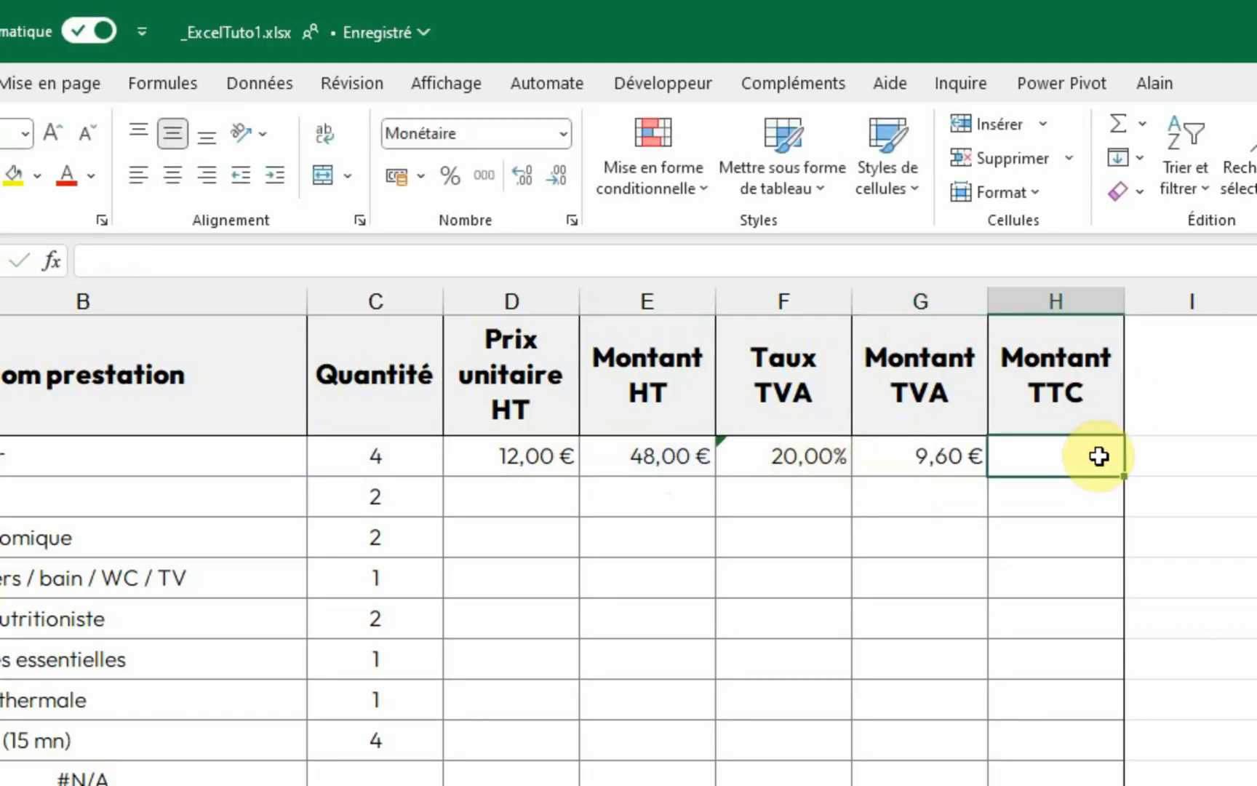
pyautogui.write('=')
pyautogui.click(690, 455)
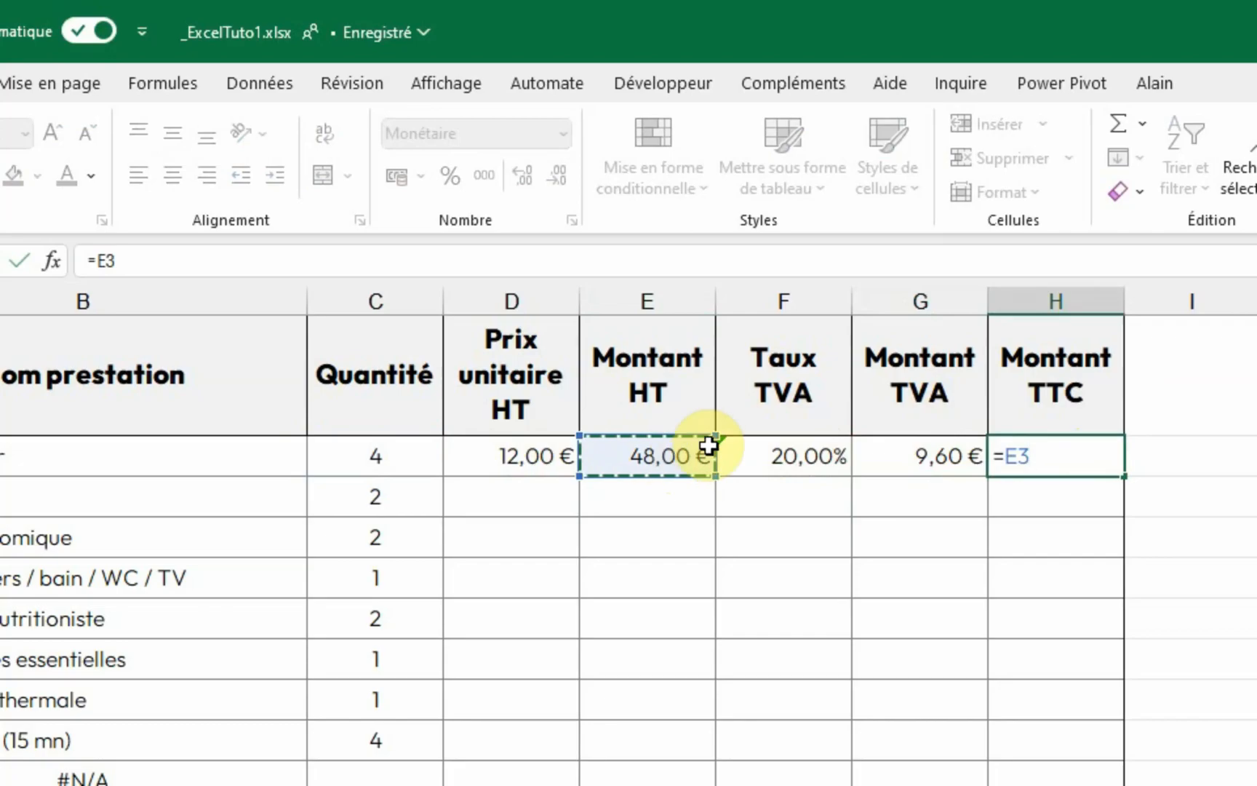
pyautogui.write('+')
pyautogui.click(908, 459)
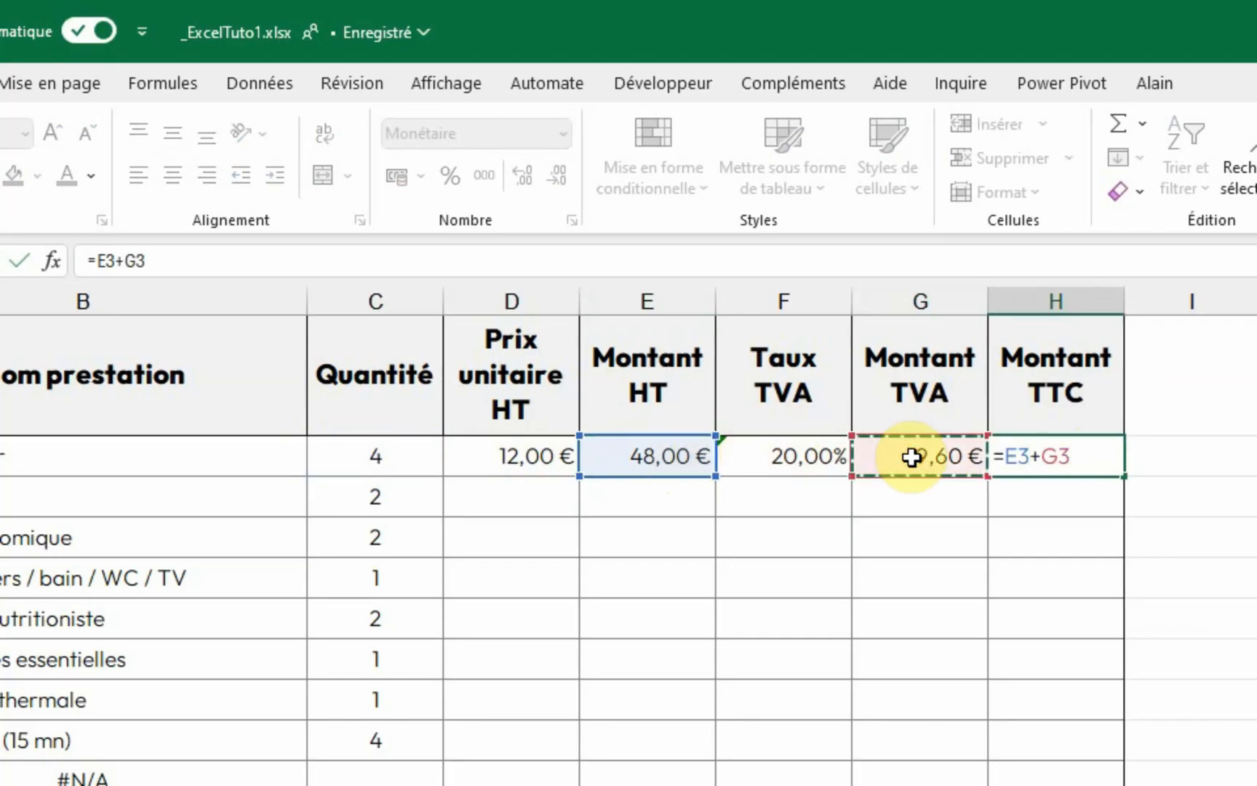
pyautogui.press('Return')
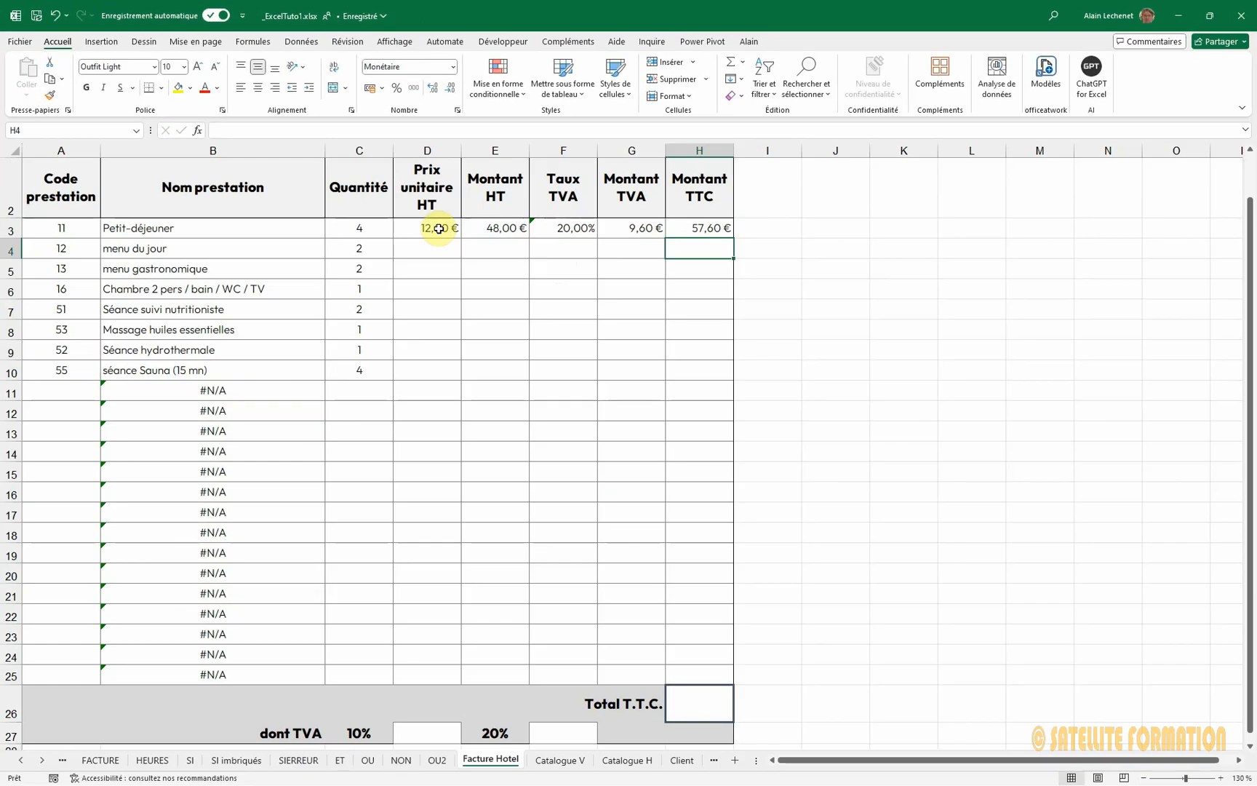
# Step: Fill the formulas of D3:H3 down through row 25 of the invoice table
pyautogui.click(535, 456)
pyautogui.moveTo(439, 228); pyautogui.dragTo(693, 228)
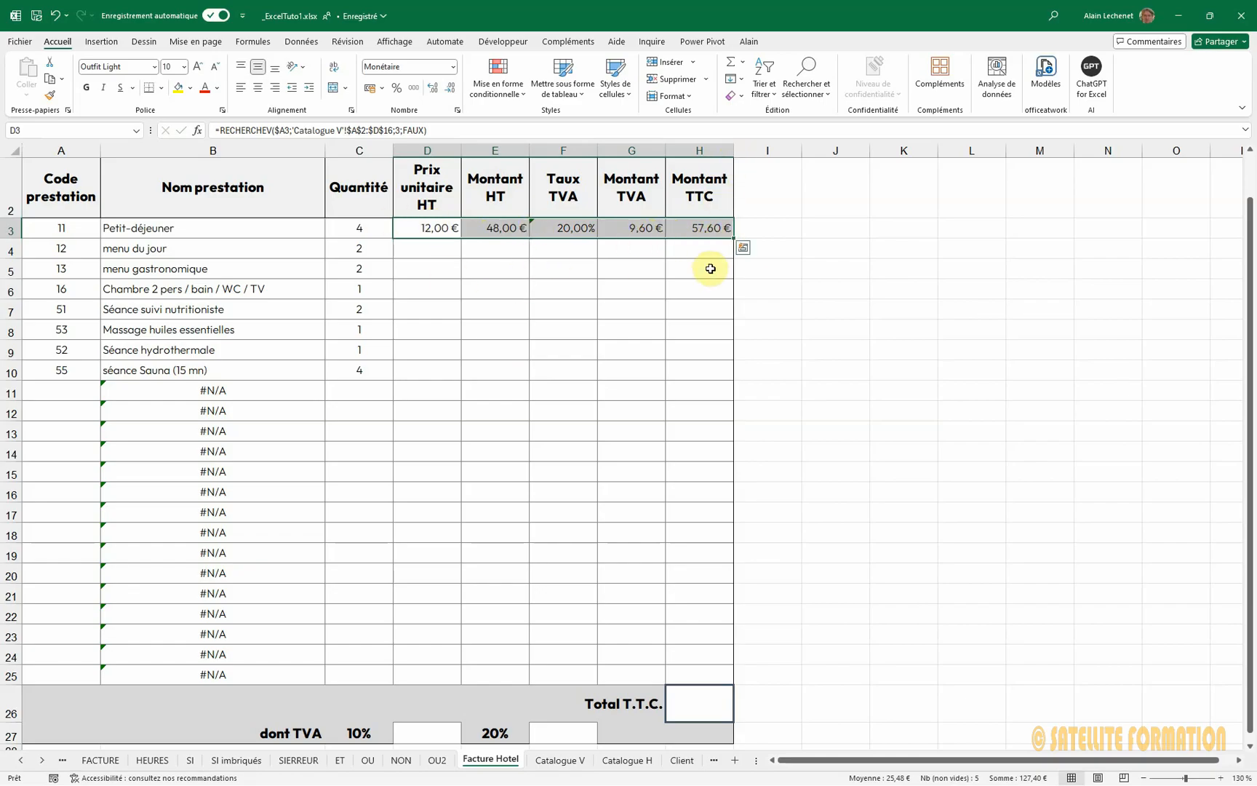
pyautogui.moveTo(726, 238); pyautogui.dragTo(720, 681)
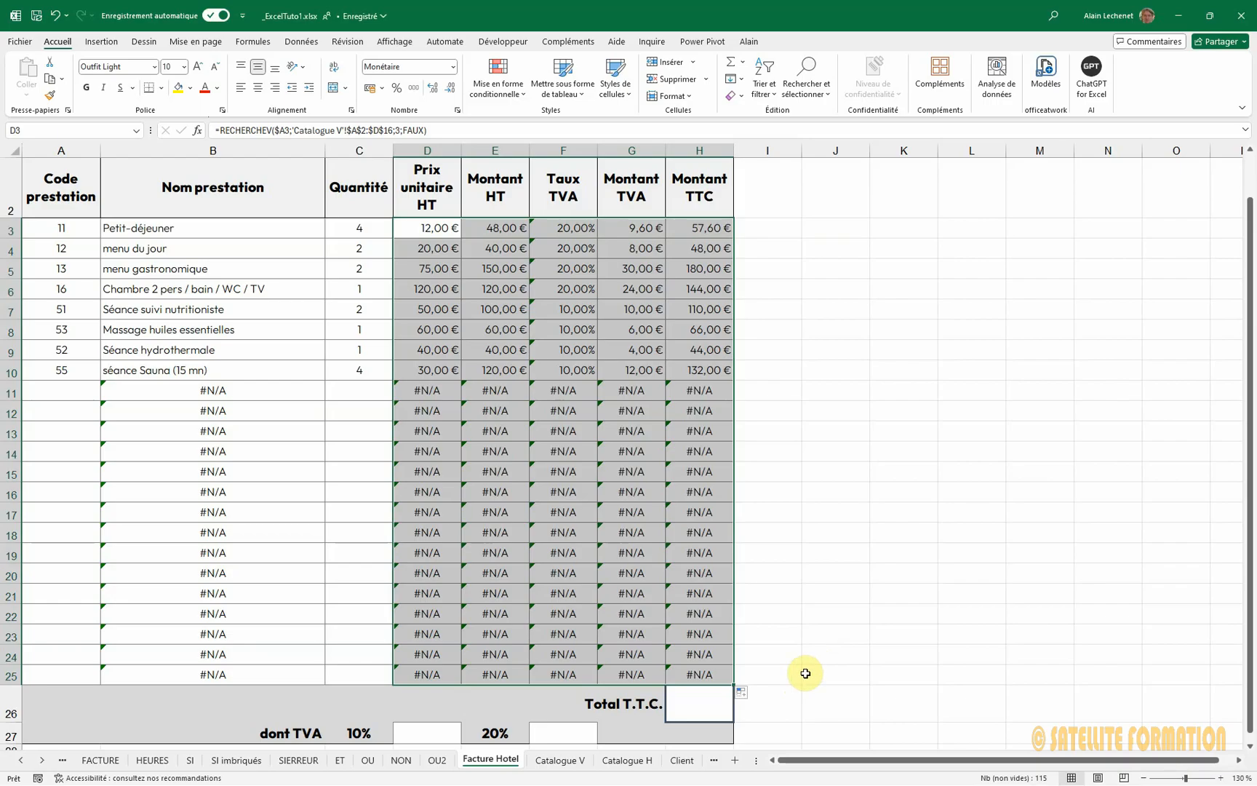
pyautogui.click(816, 614)
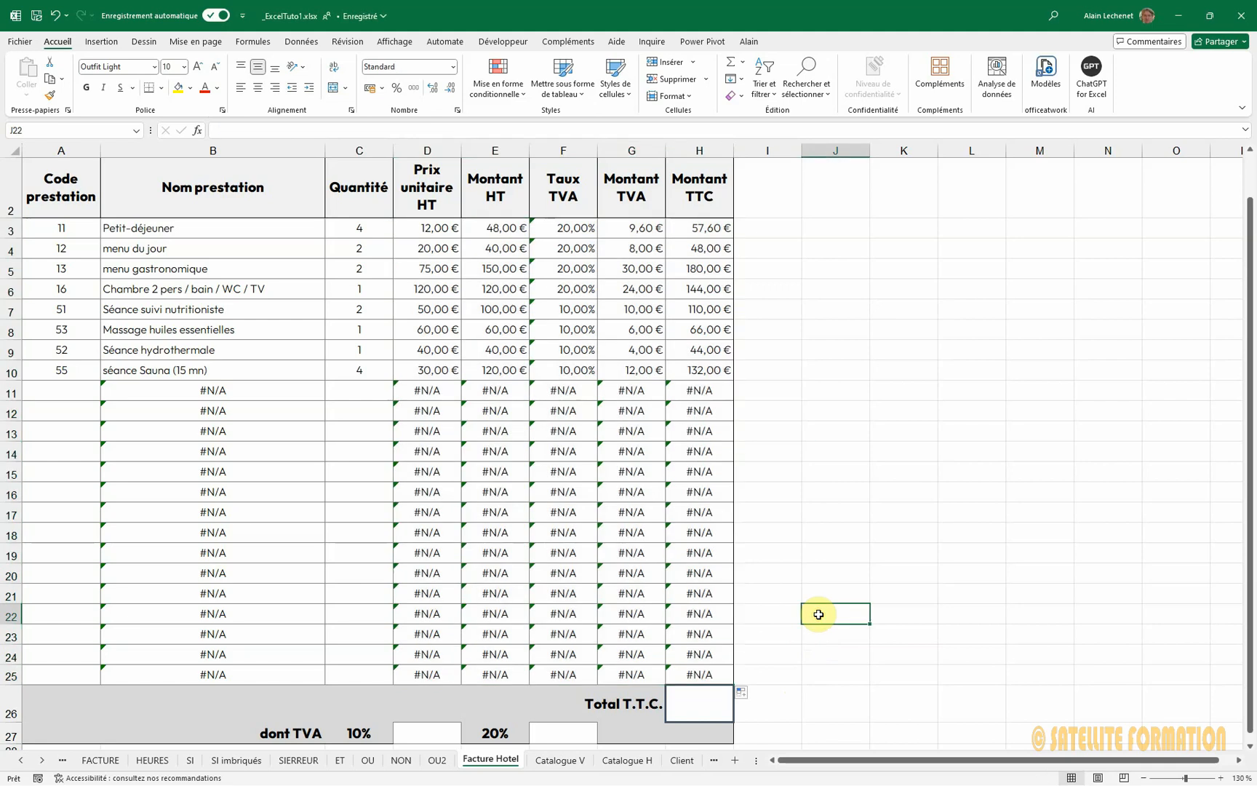